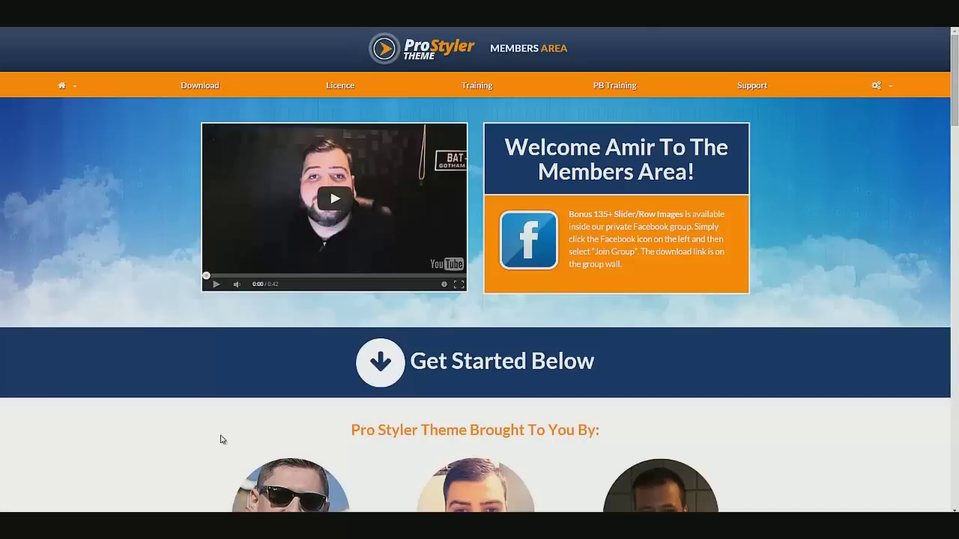
left_click_drag(350, 431, 612, 428)
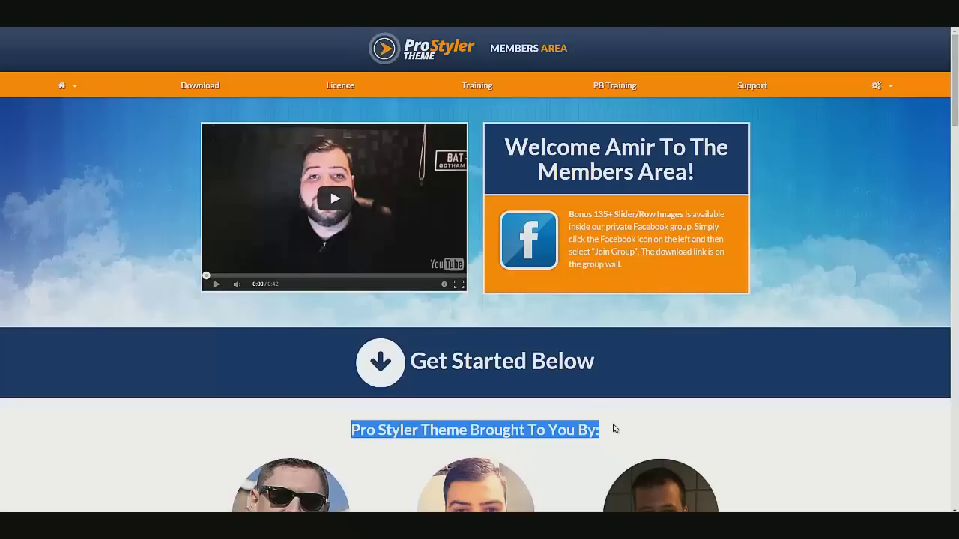
left_click(622, 392)
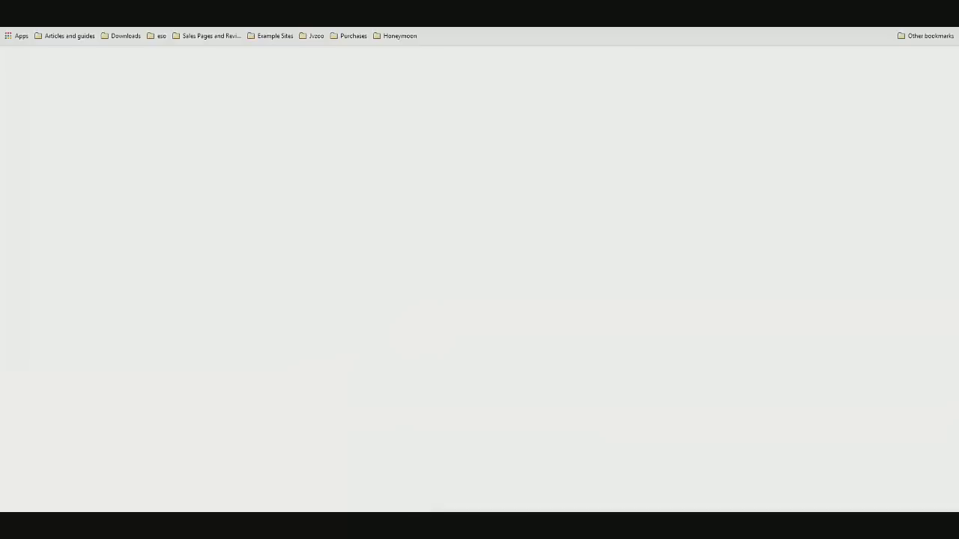
- Go to 0best.com/wp-admin and log in to the site's WordPress dashboard
type("0best.com")
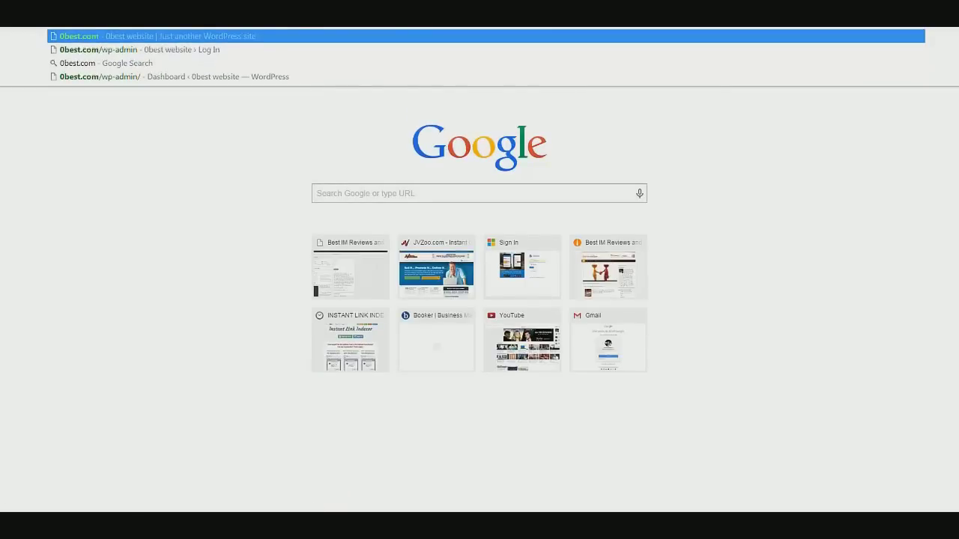
type("/wp-admin")
key("Return")
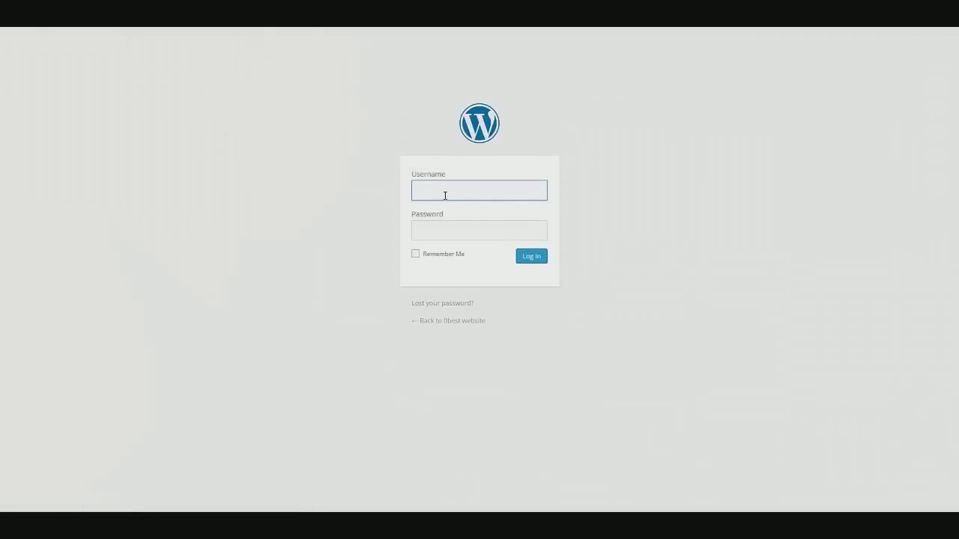
left_click(445, 191)
left_click(388, 190)
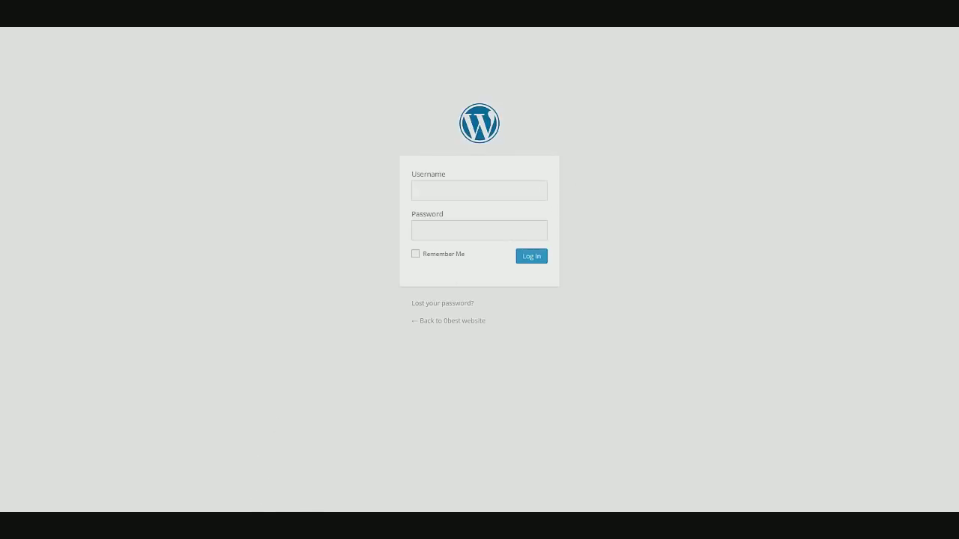
left_click(229, 527)
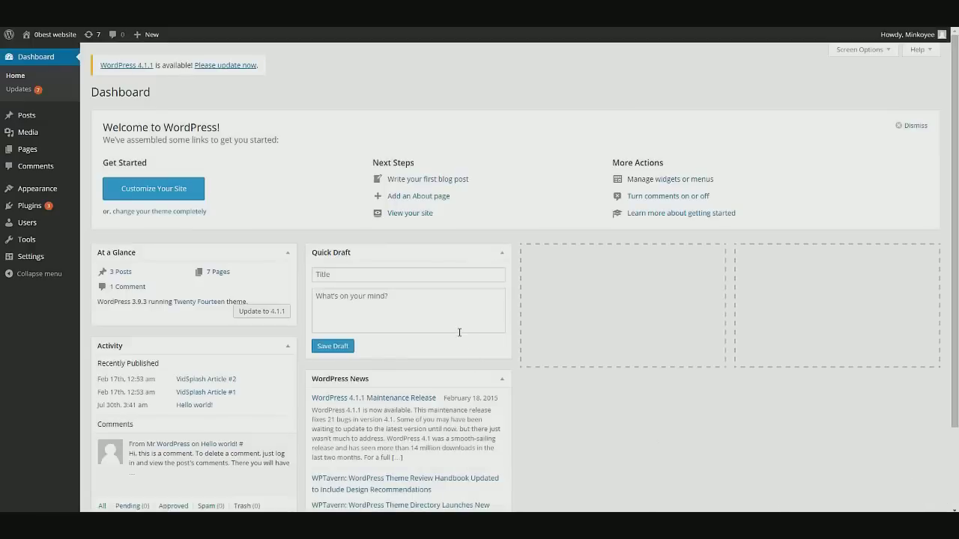
- View the live 0best website in a separate tab and look over its current theme, posts and page links
mouse_move(41, 35)
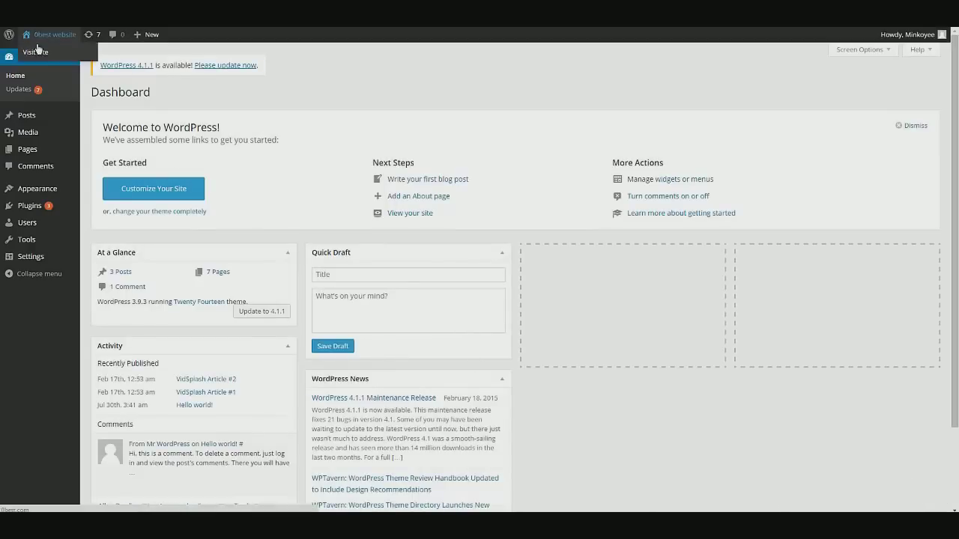
right_click(38, 52)
left_click(90, 61)
left_click(248, 30)
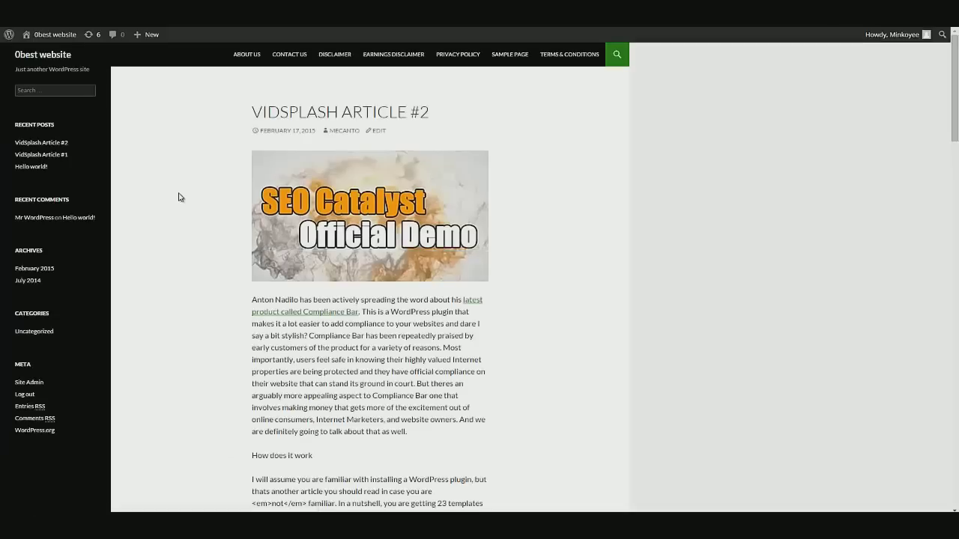
left_click_drag(287, 118, 426, 406)
left_click(219, 373)
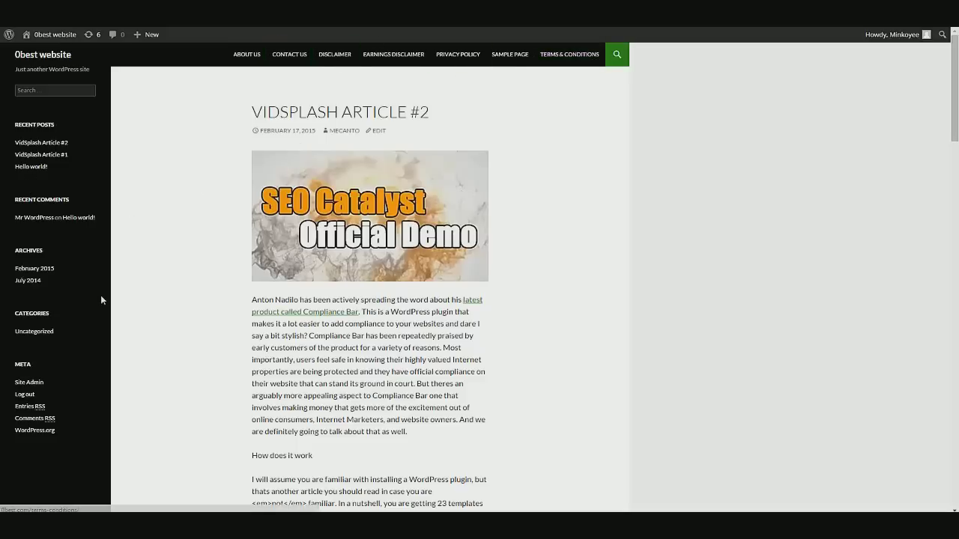
scroll(156, 161, "down", 3)
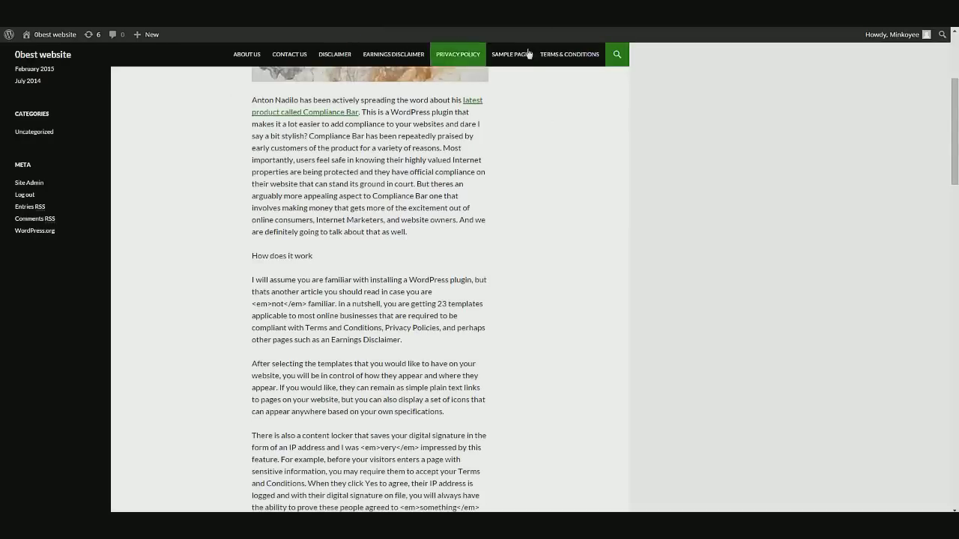
scroll(176, 187, "down", 2)
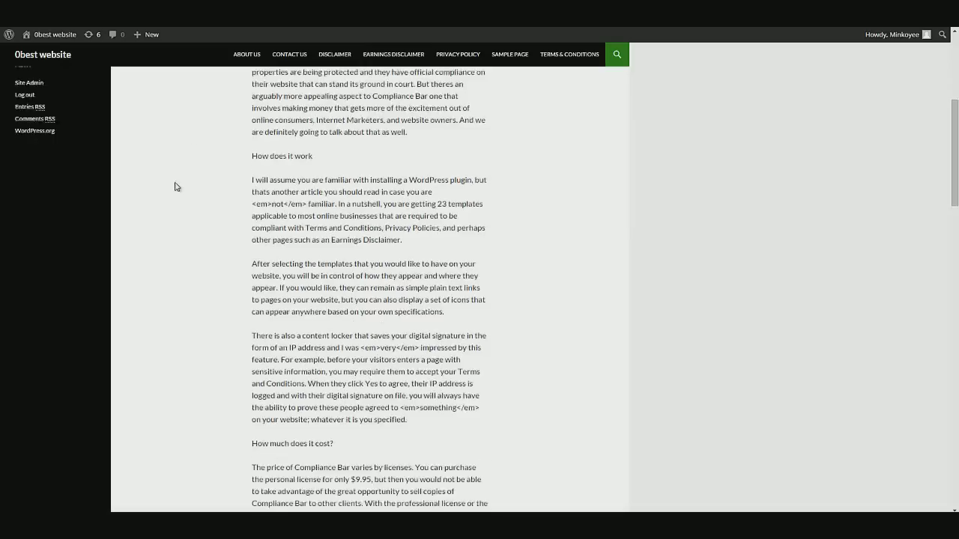
scroll(233, 122, "up", 5)
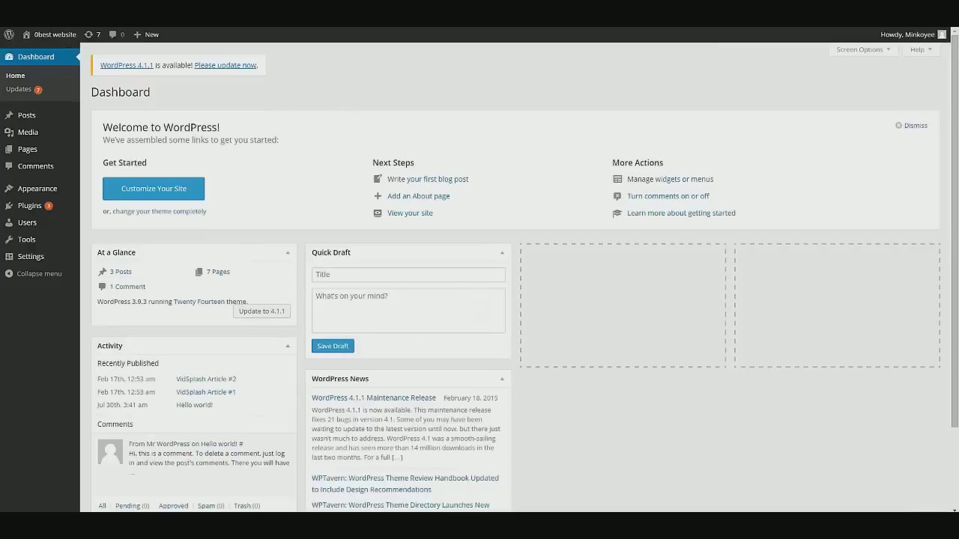
left_click_drag(278, 141, 103, 141)
left_click(105, 142)
left_click_drag(279, 139, 105, 146)
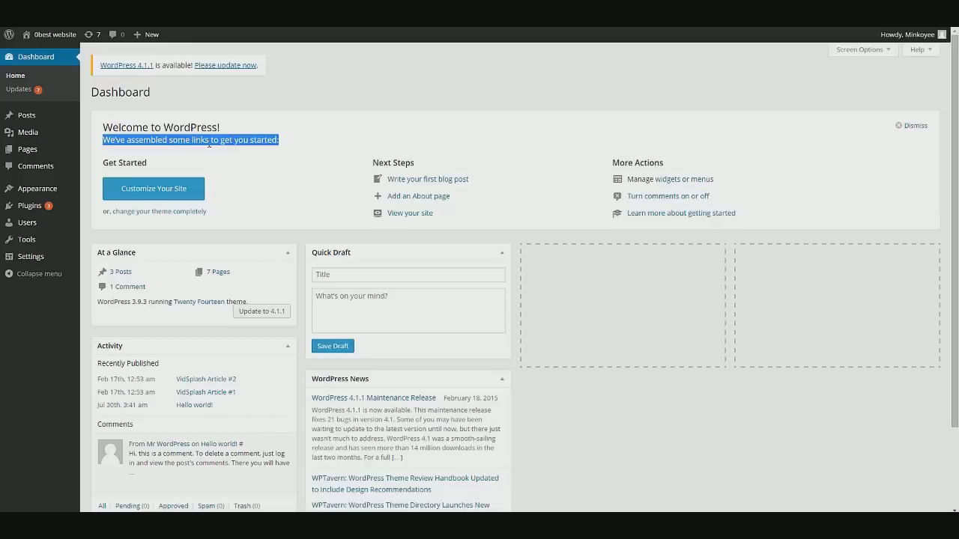
- Go to the site's installed themes and open the upload form for adding a new theme
mouse_move(59, 190)
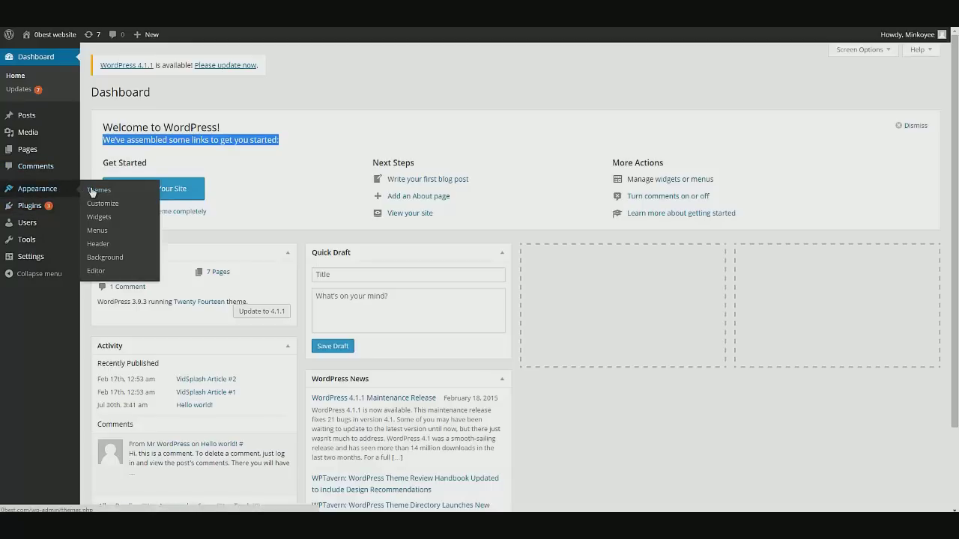
left_click(91, 193)
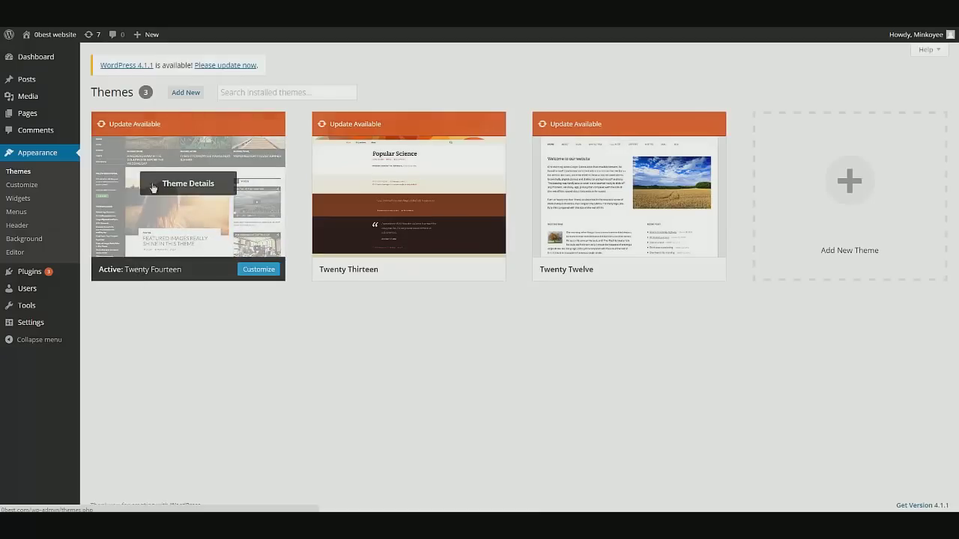
left_click(180, 97)
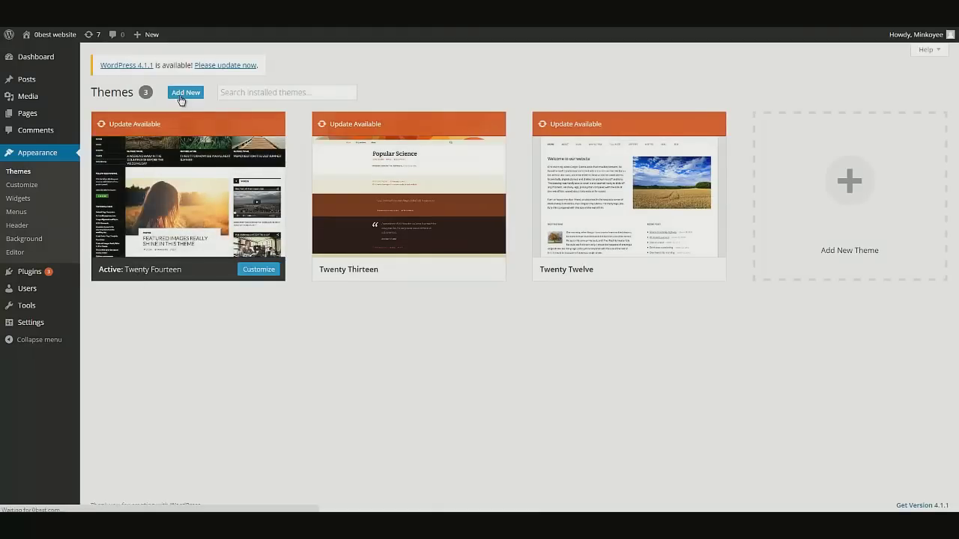
left_click(184, 97)
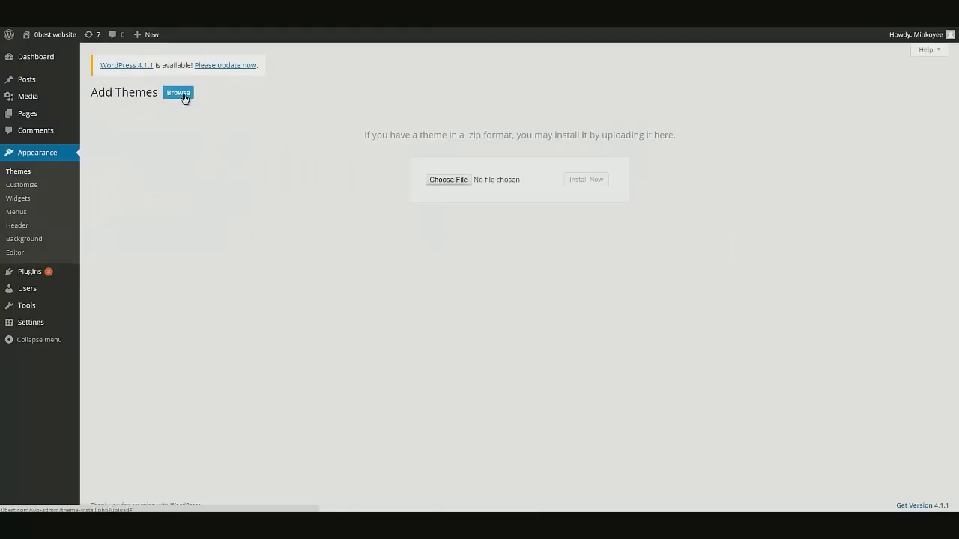
- Install prostyler-theme.zip from the Pro Styler Theme folder linked on the desktop and activate the theme
left_click(459, 181)
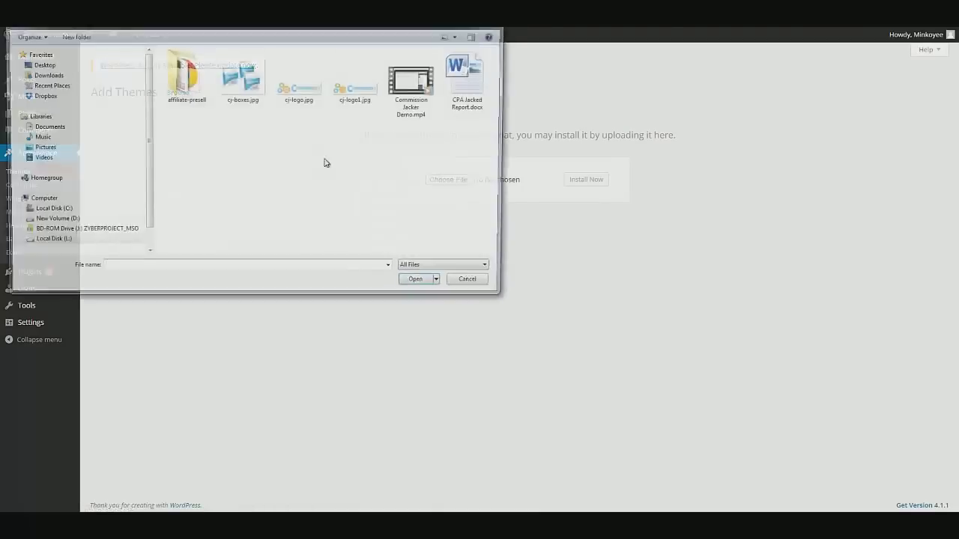
left_click(58, 65)
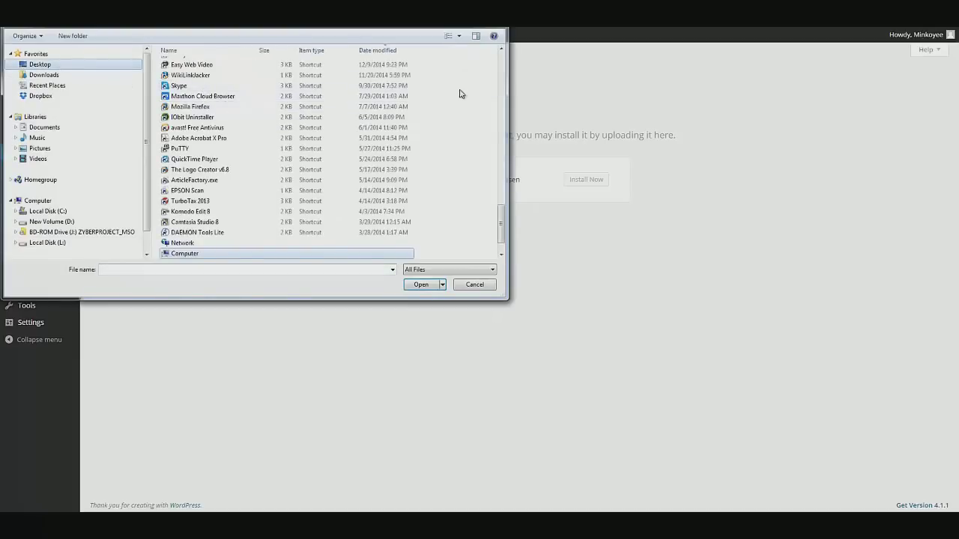
scroll(501, 48, "up", 20)
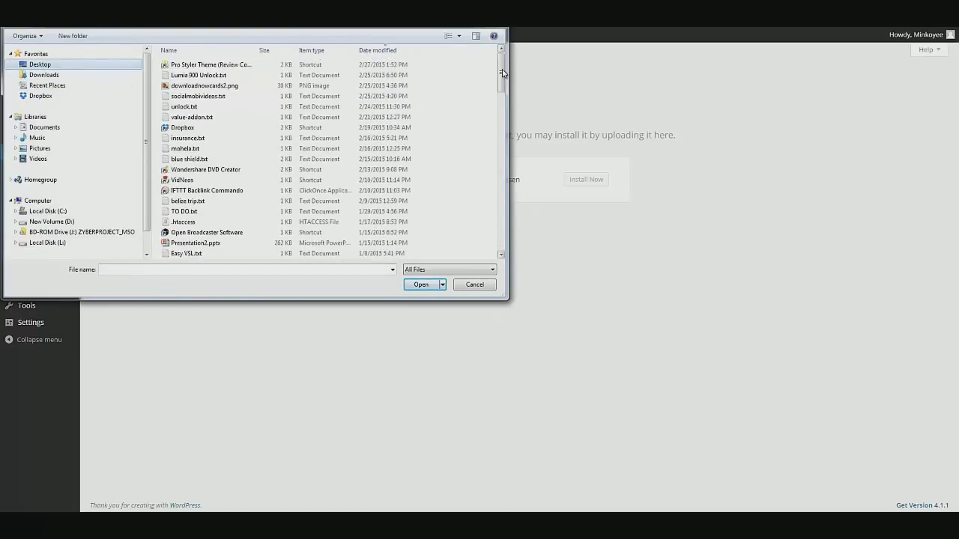
double_click(236, 66)
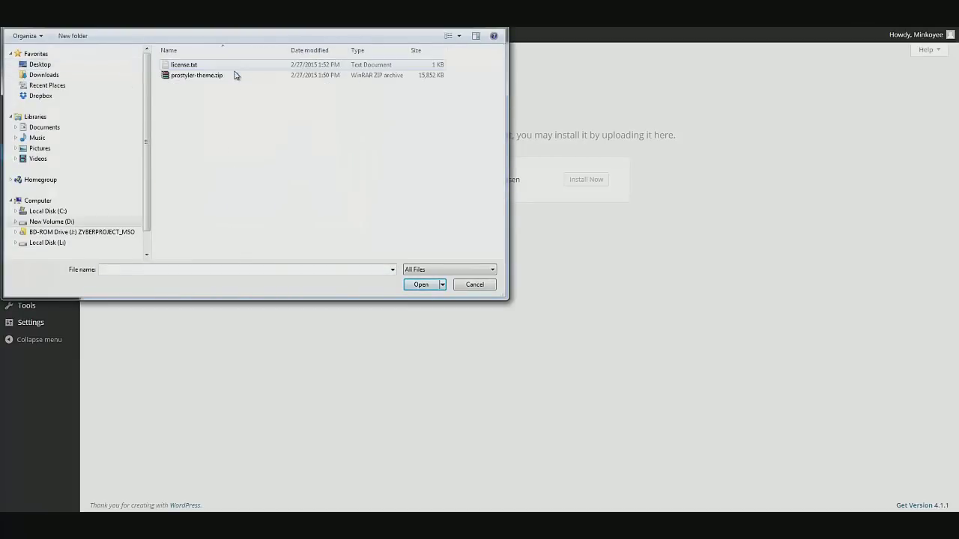
double_click(191, 76)
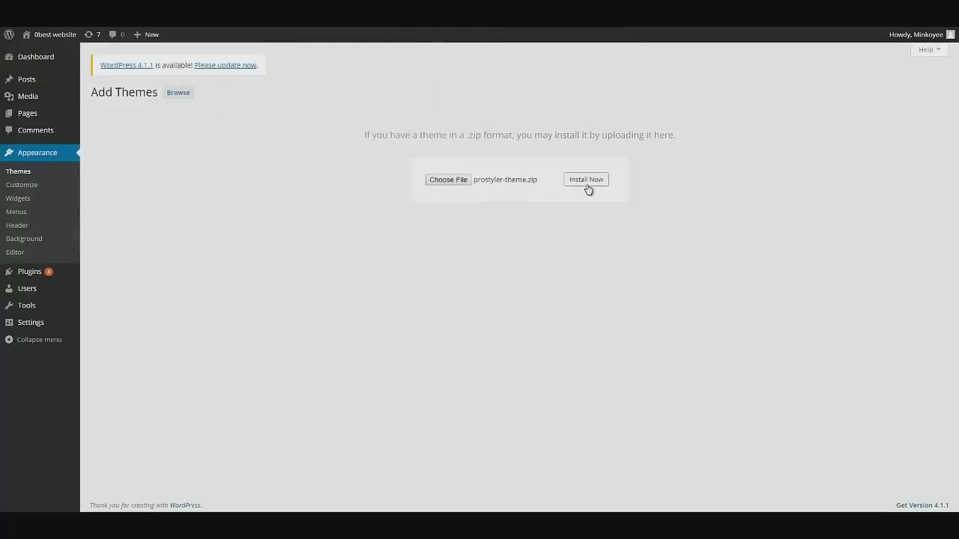
left_click(588, 186)
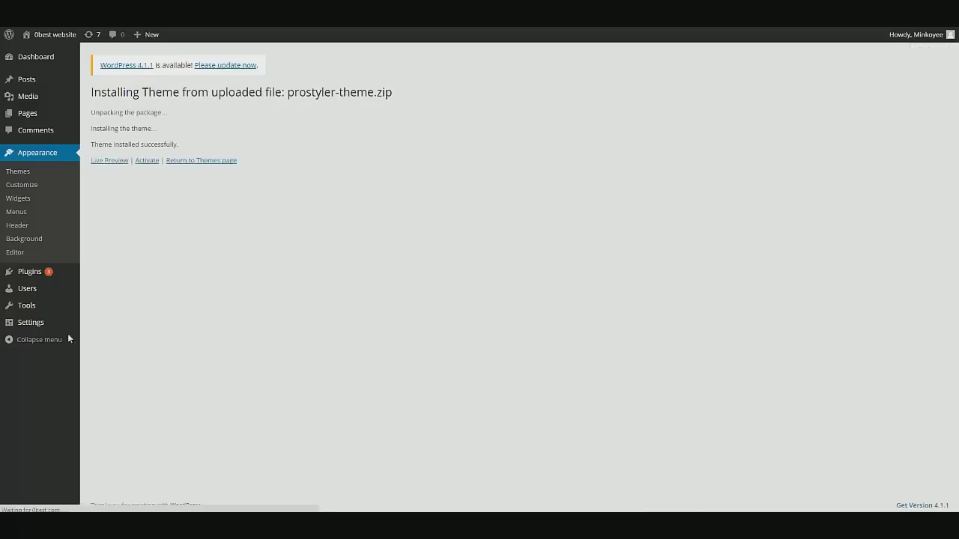
left_click(147, 160)
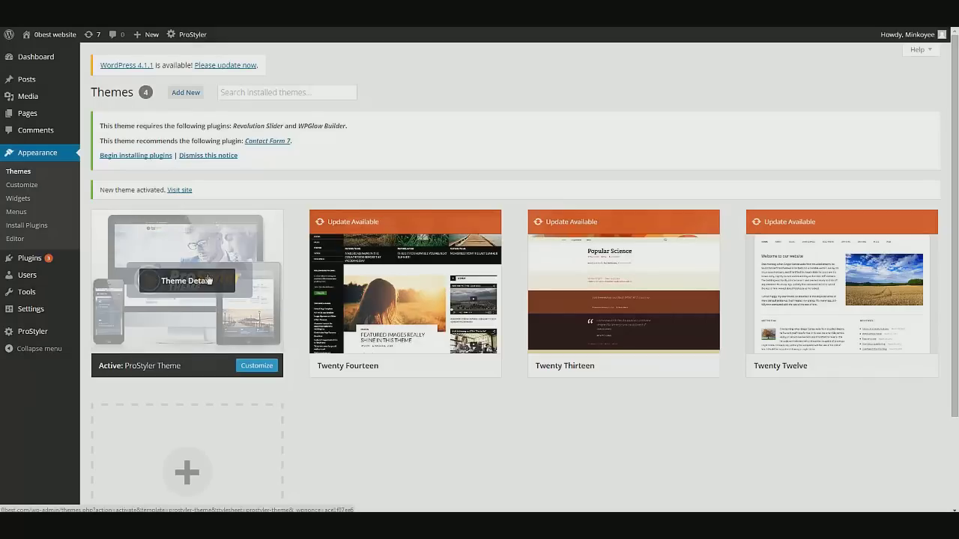
- Read the theme's notice about its required and recommended plugins
left_click_drag(130, 127, 355, 125)
left_click(255, 131)
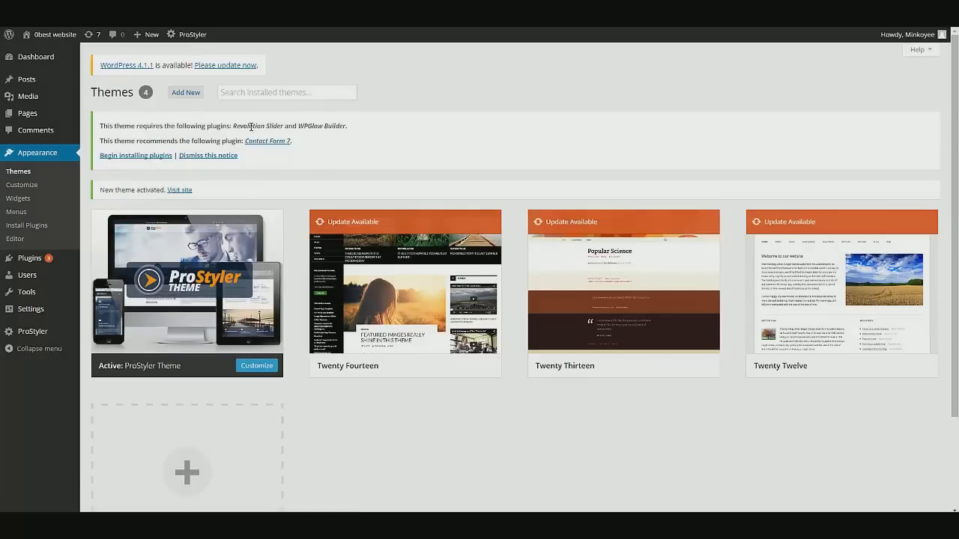
double_click(251, 127)
left_click_drag(251, 127, 346, 126)
left_click(315, 132)
double_click(123, 141)
left_click_drag(122, 141, 177, 141)
left_click(153, 163)
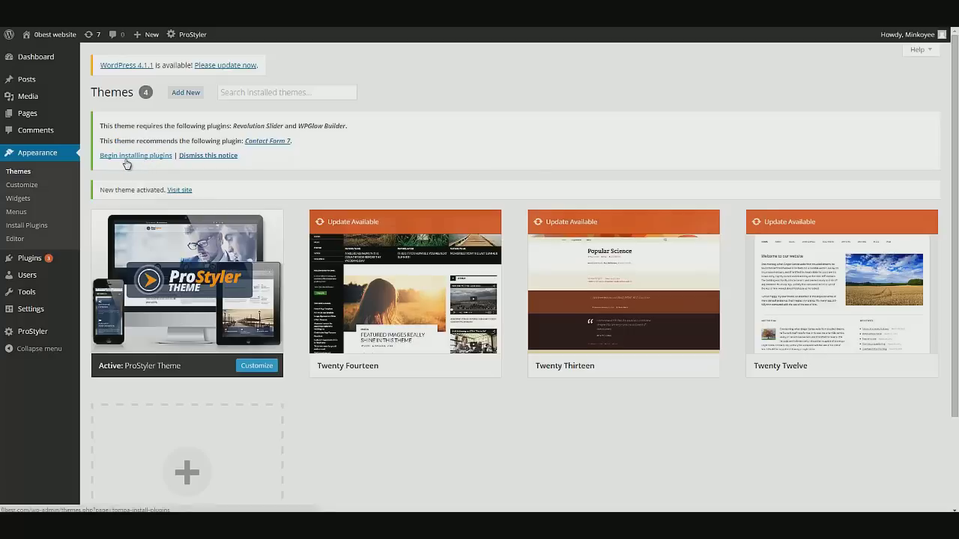
- Bulk-install the theme's plugins: Revolution Slider, WPGlow Builder and Contact Form 7
left_click(153, 157)
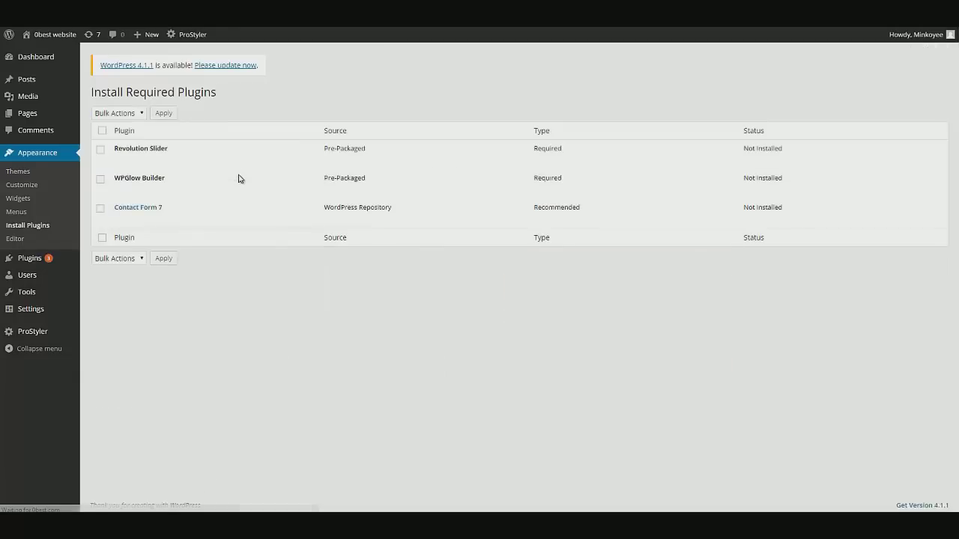
left_click(102, 132)
left_click(131, 116)
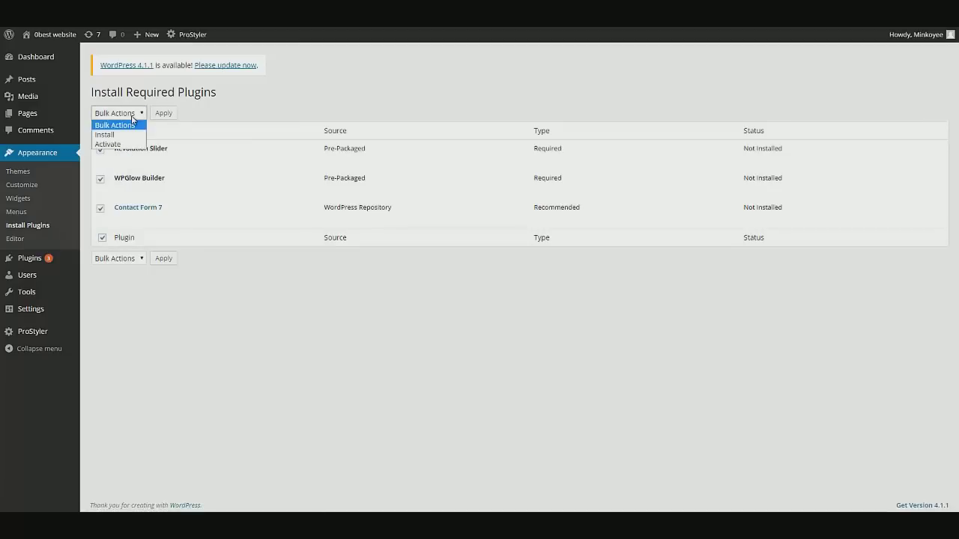
left_click(129, 137)
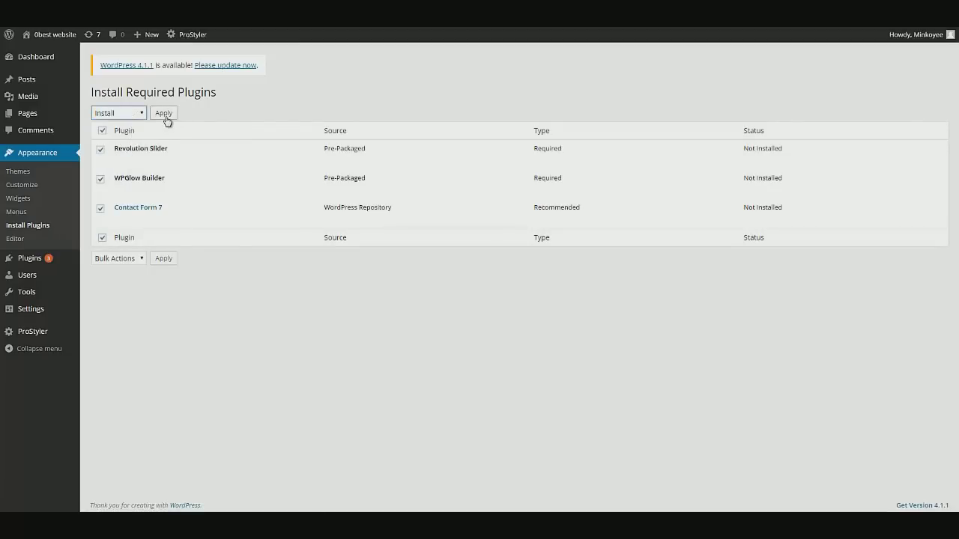
left_click(164, 114)
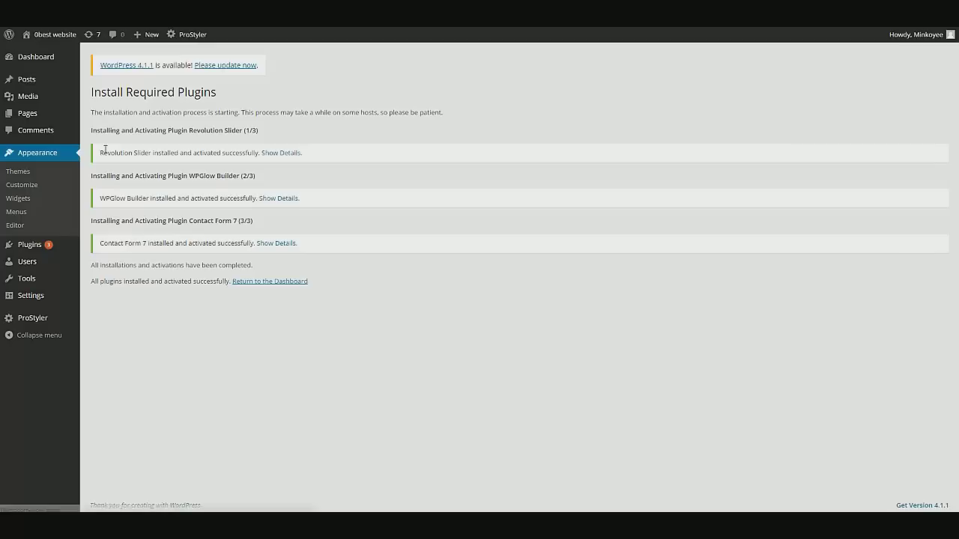
- Leave the plugin installation results and open the ProStyler theme's General Settings
left_click(275, 283)
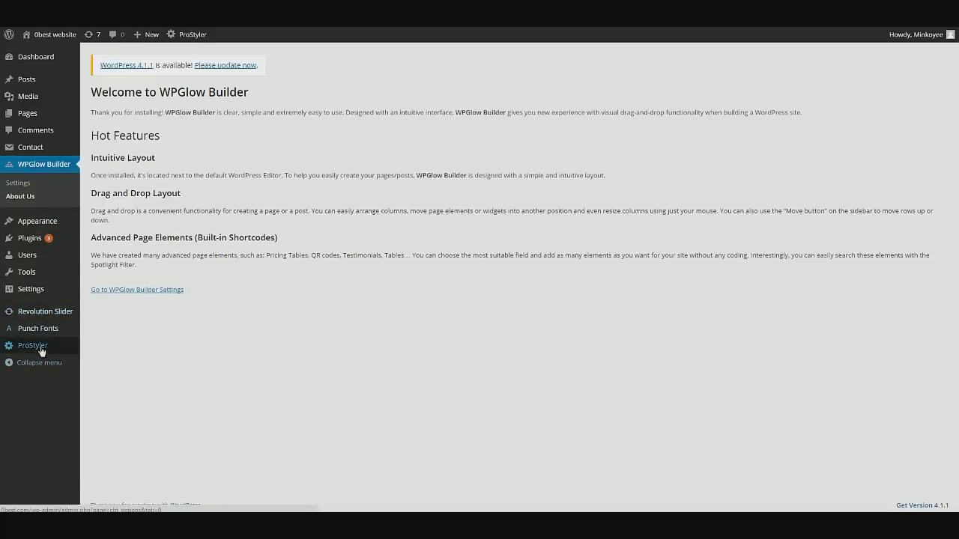
mouse_move(41, 349)
left_click(91, 345)
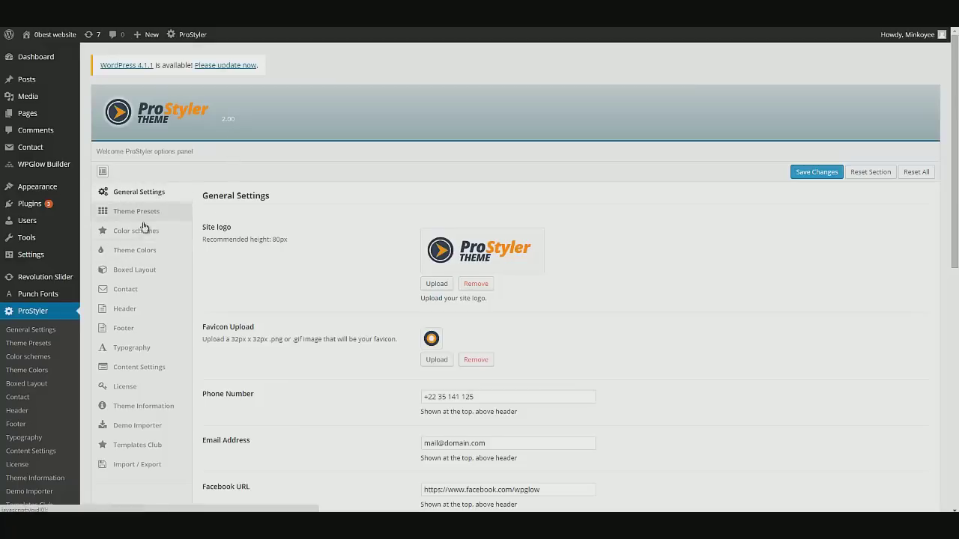
- Look through the General Settings options, from site logo and contact fields to Google Analytics and custom CSS
scroll(134, 256, "down", 1)
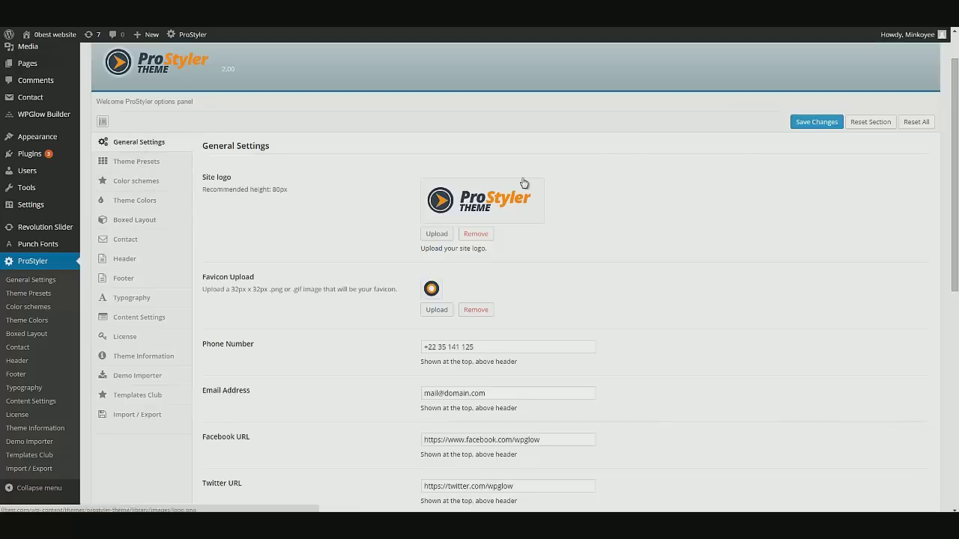
scroll(310, 276, "down", 1)
scroll(311, 276, "down", 5)
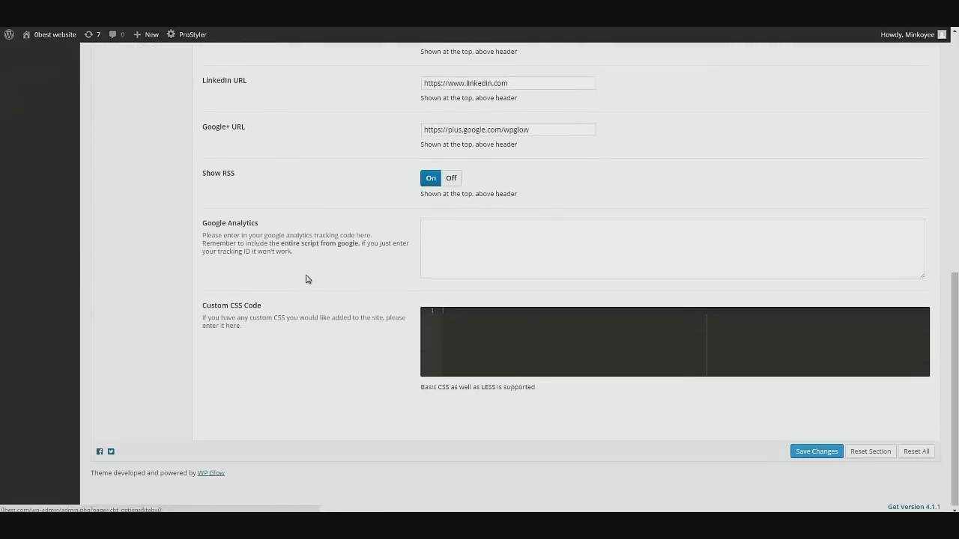
scroll(168, 298, "up", 5)
scroll(171, 299, "down", 1)
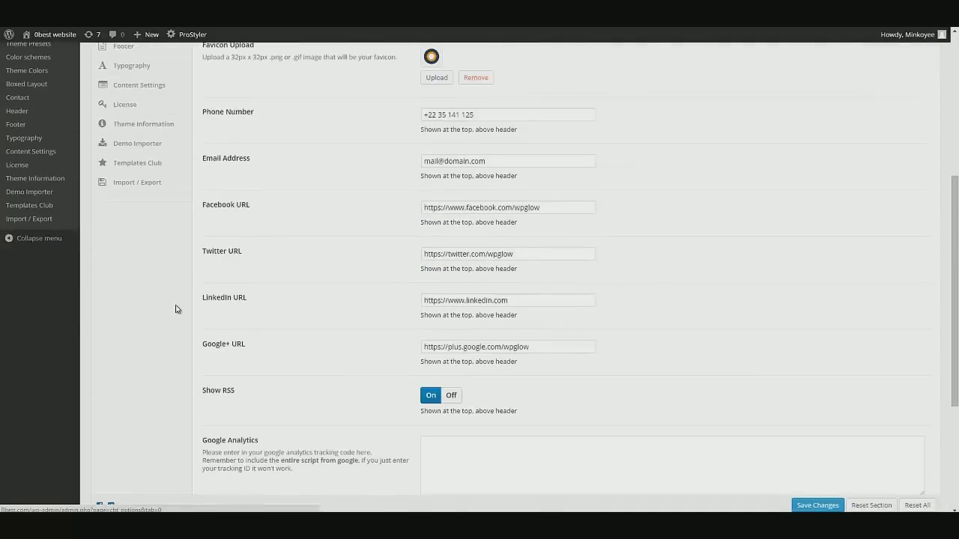
- Review the list of ProStyler option sections, from General Settings down to Import / Export
scroll(177, 250, "up", 4)
scroll(182, 321, "up", 1)
scroll(182, 323, "up", 1)
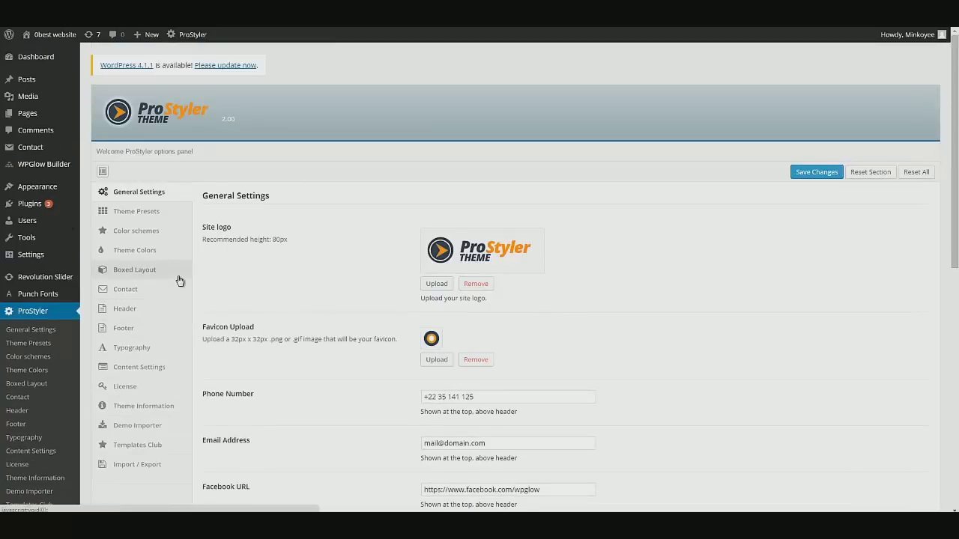
scroll(180, 281, "down", 2)
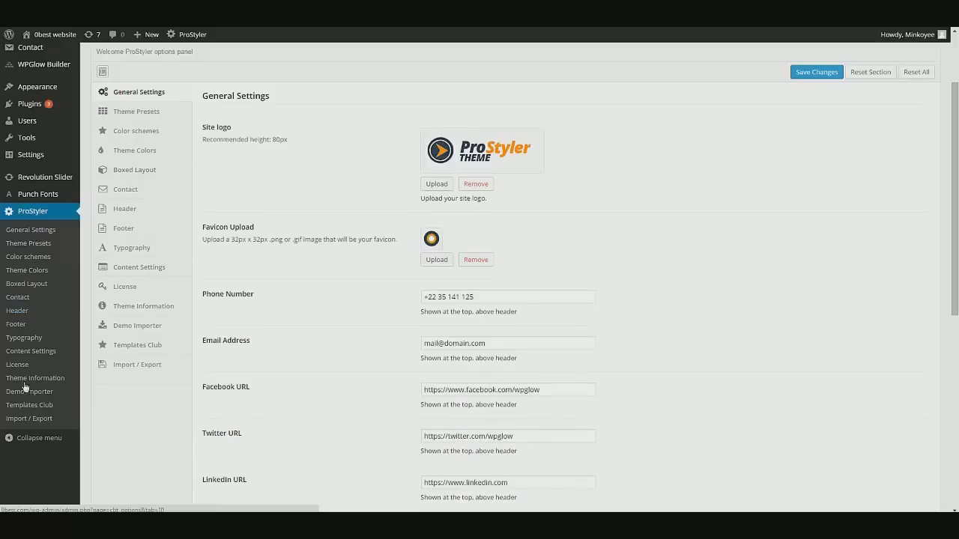
left_click(42, 419)
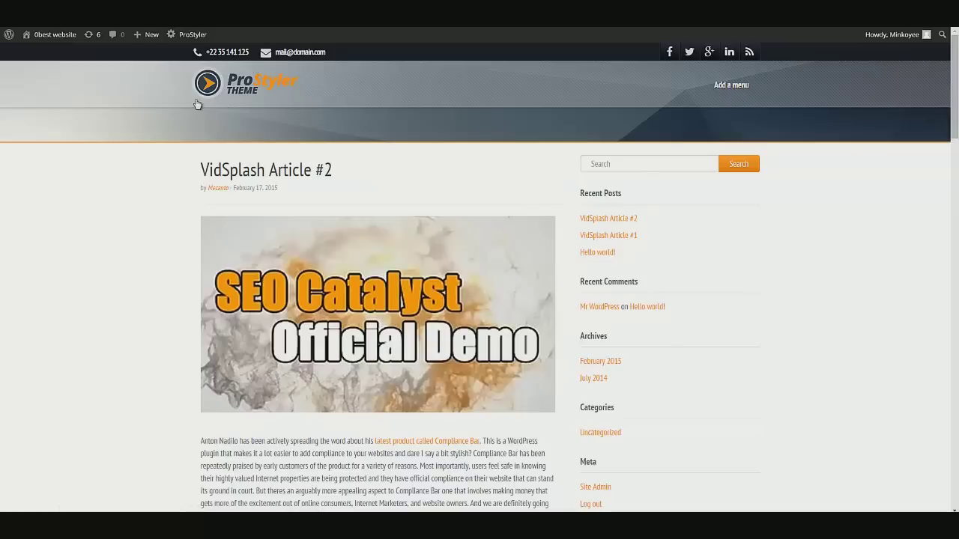
- Examine the live site with the ProStyler theme, including the header's phone and email details, the sidebar and the article content
left_click_drag(207, 52, 261, 52)
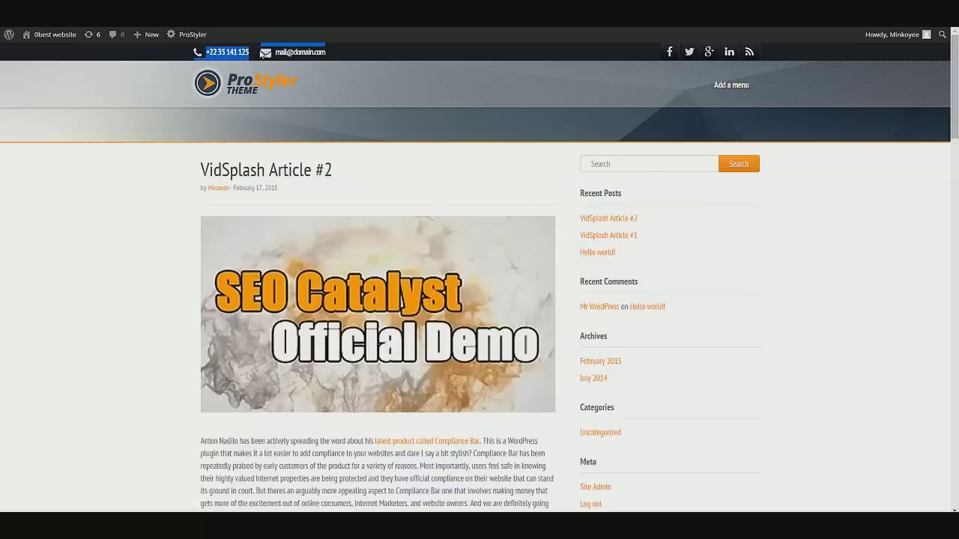
left_click_drag(326, 52, 274, 52)
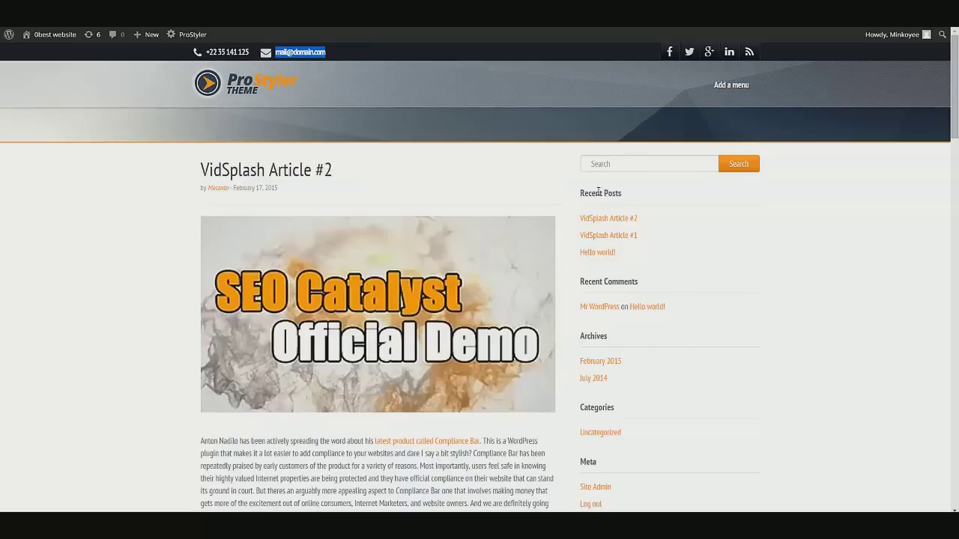
scroll(598, 191, "down", 7)
scroll(595, 225, "up", 2)
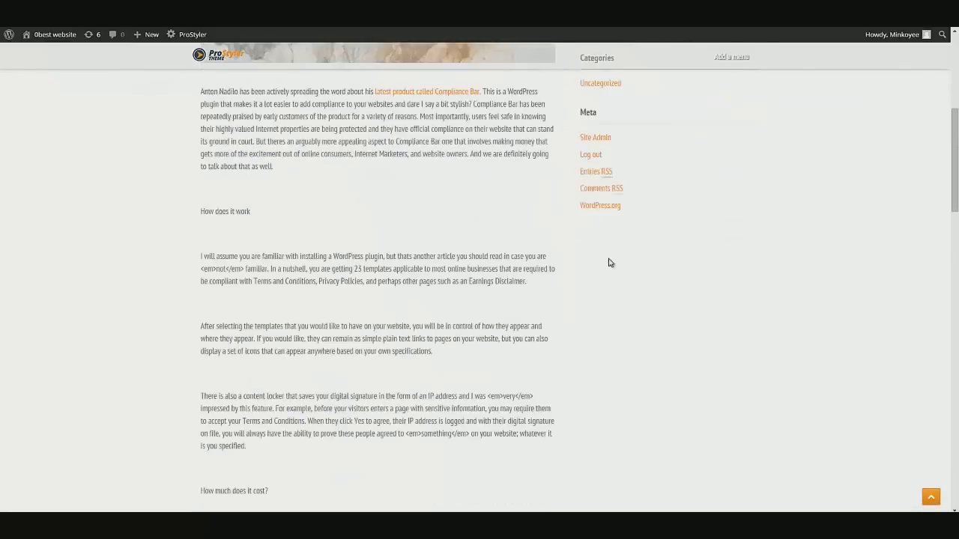
scroll(591, 266, "up", 4)
scroll(310, 188, "up", 3)
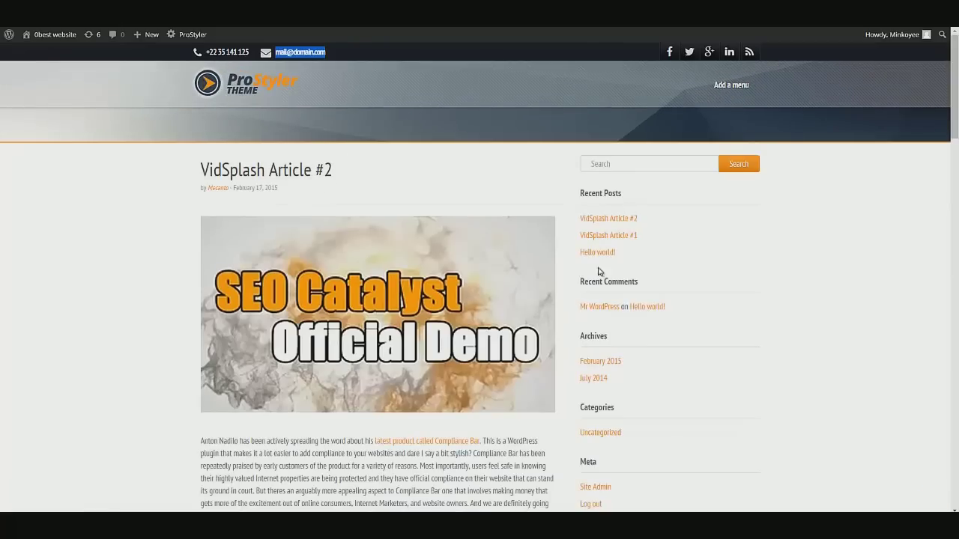
scroll(644, 397, "down", 10)
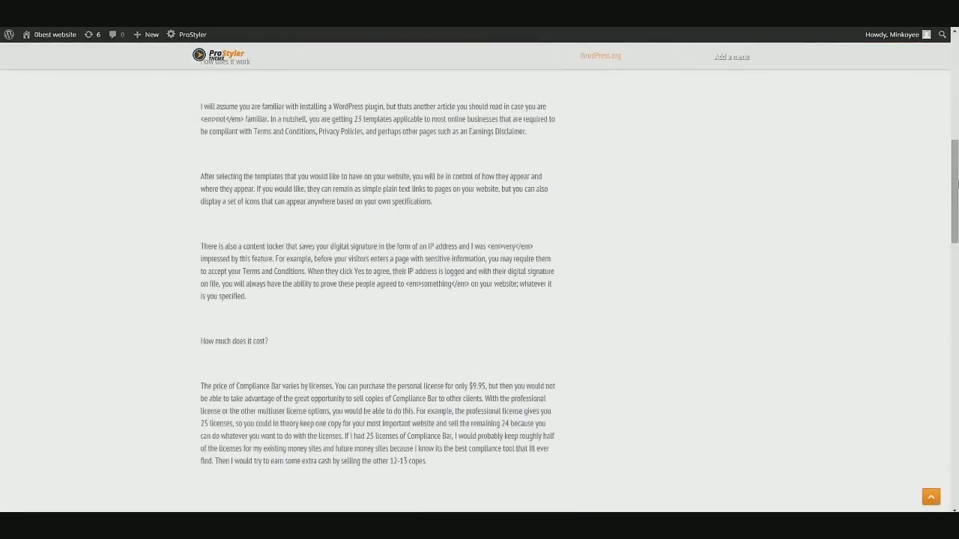
left_click_drag(956, 187, 955, 389)
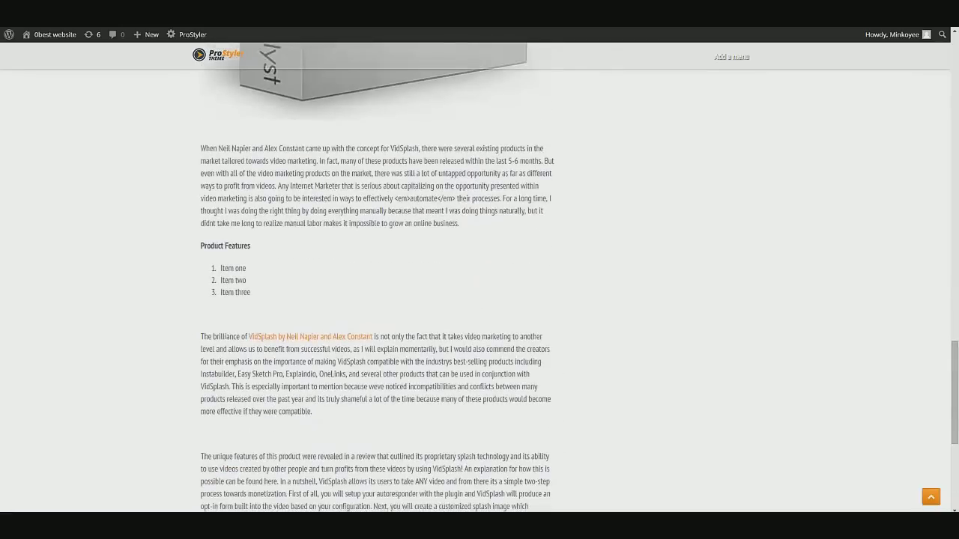
- Test the site's responsive layout by narrowing the browser to phone width and expanding the mobile menu, and restore the full-screen view
key("F11")
left_click_drag(606, 163, 607, 27)
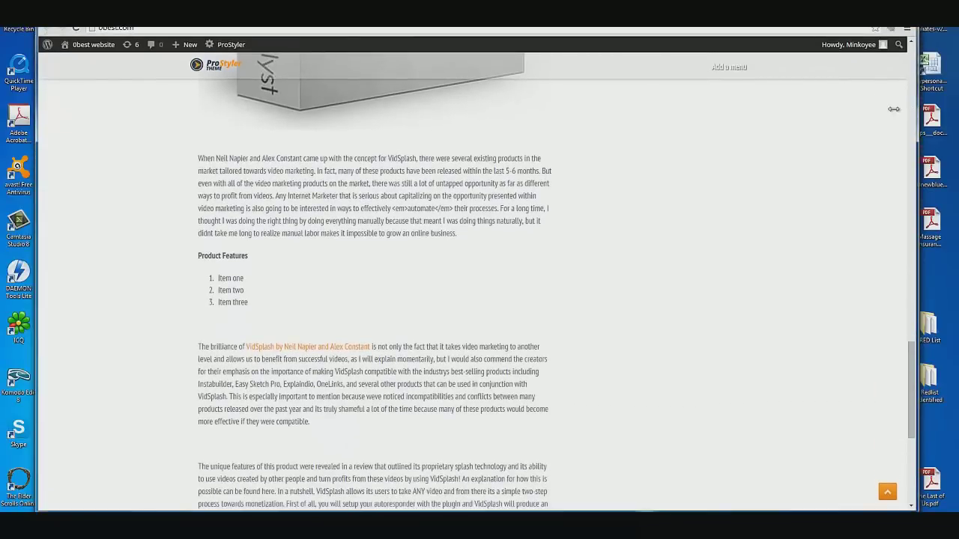
left_click_drag(894, 108, 275, 92)
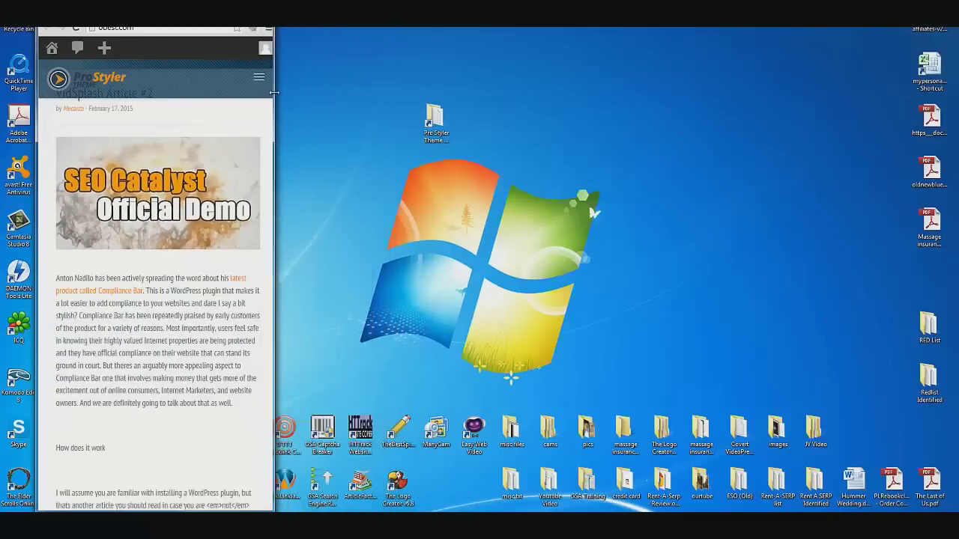
scroll(205, 217, "down", 6)
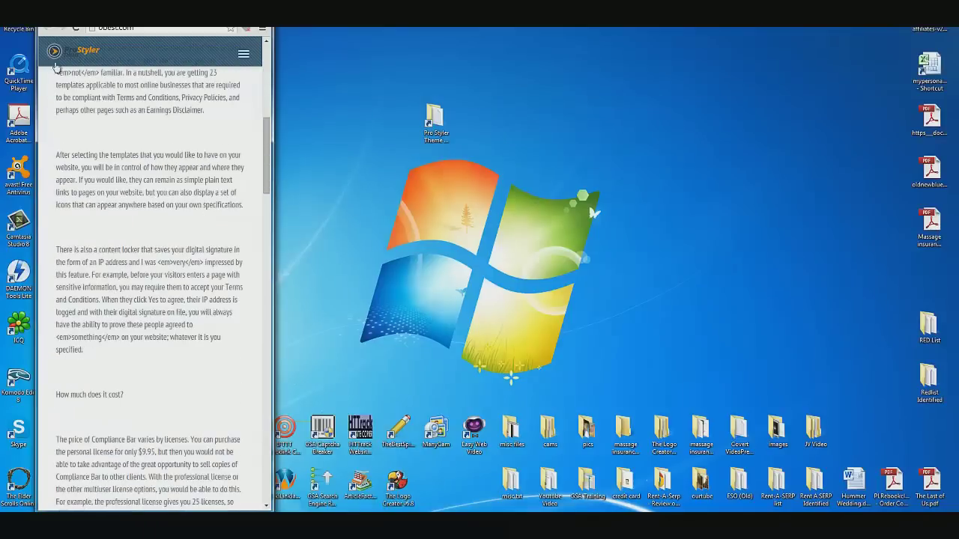
left_click(243, 54)
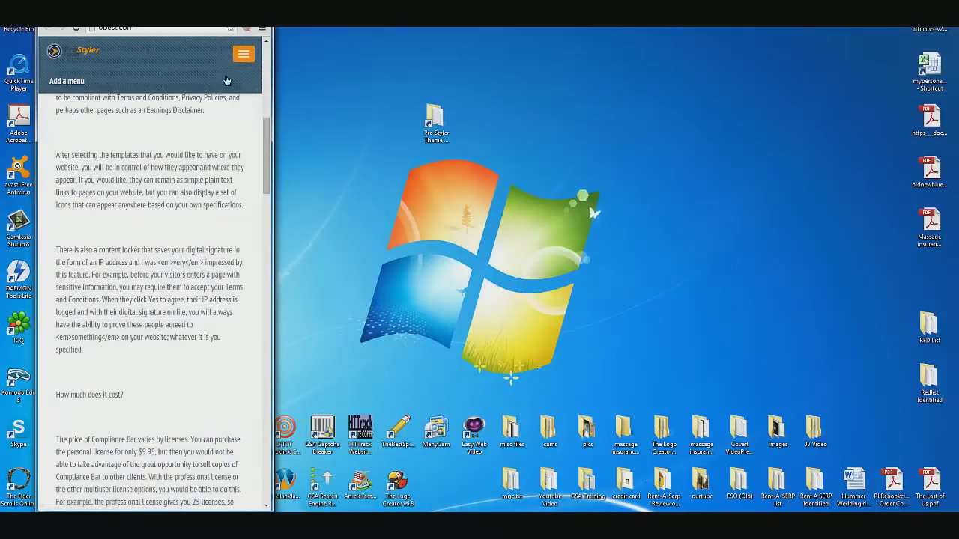
left_click_drag(267, 153, 692, 70)
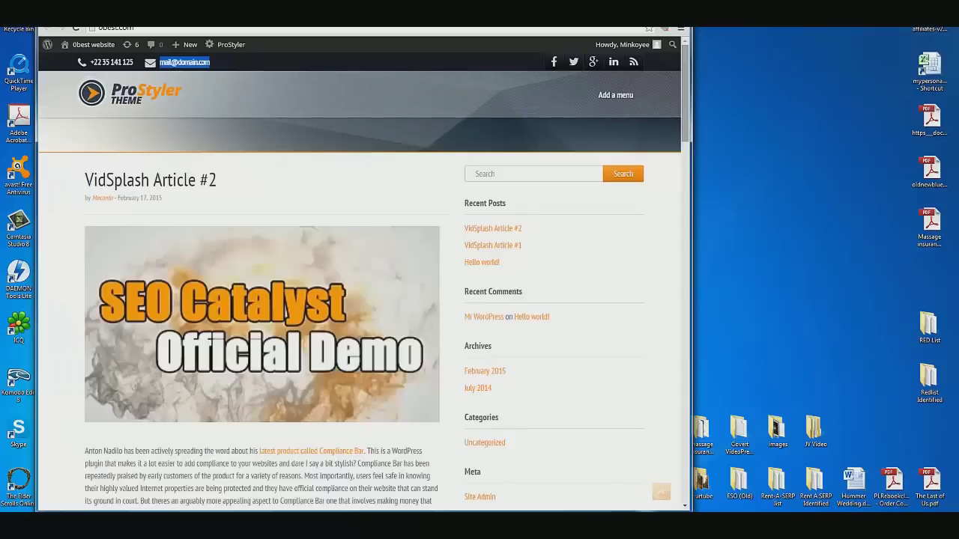
key("F11")
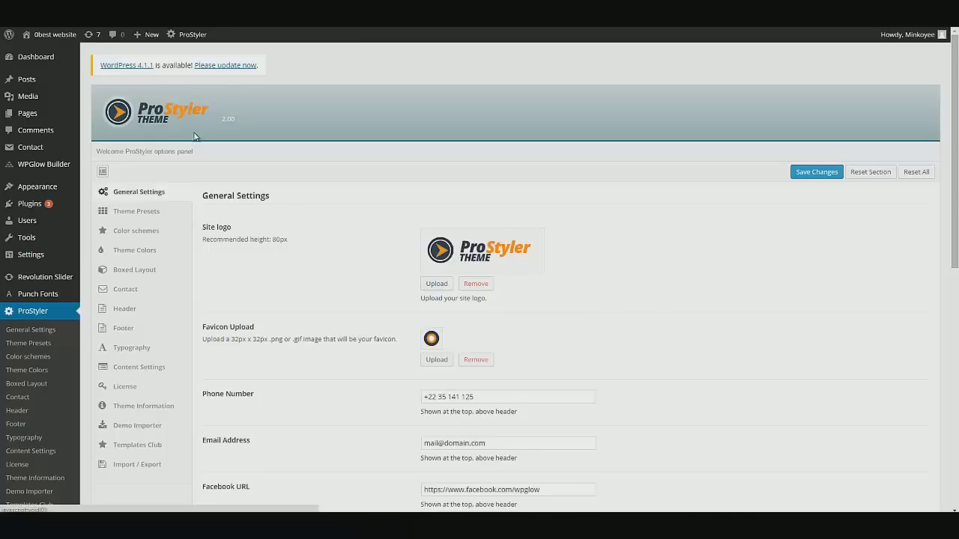
- Open the theme's Demo Importer section and read its note on importing into a new WordPress install
scroll(242, 221, "down", 1)
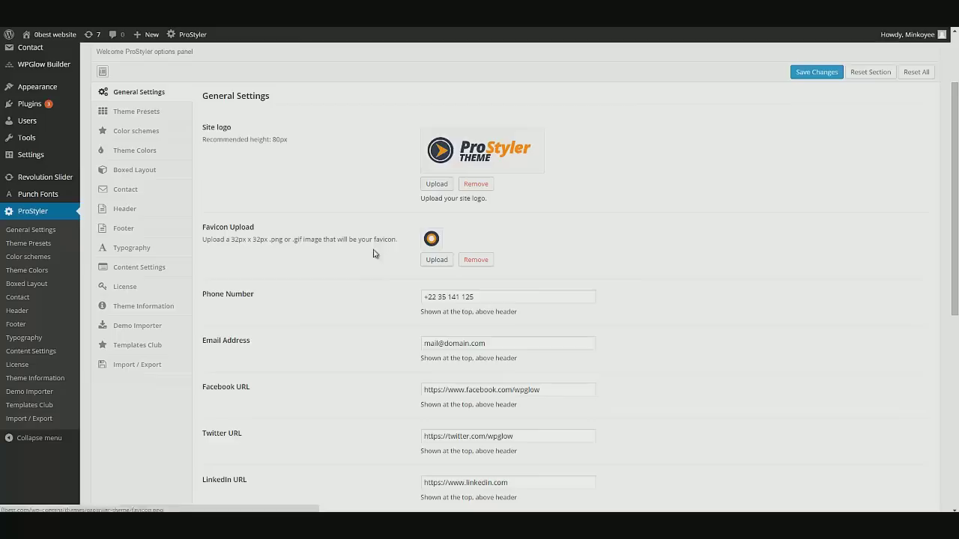
left_click(129, 327)
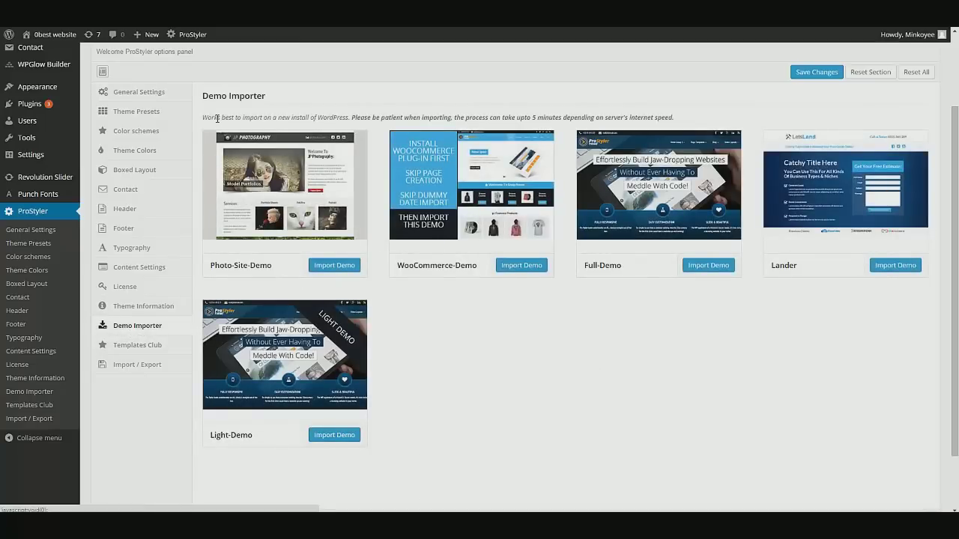
left_click_drag(247, 118, 300, 118)
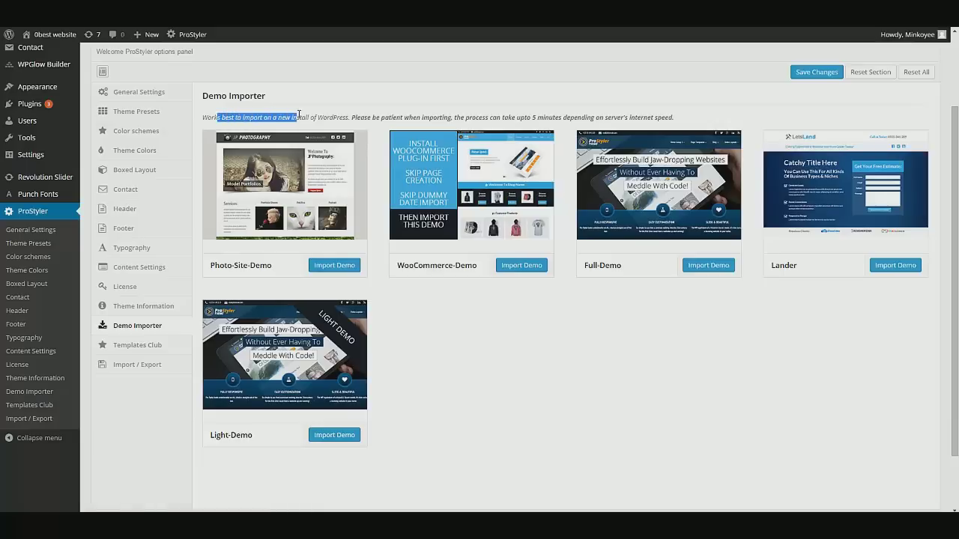
left_click(298, 118)
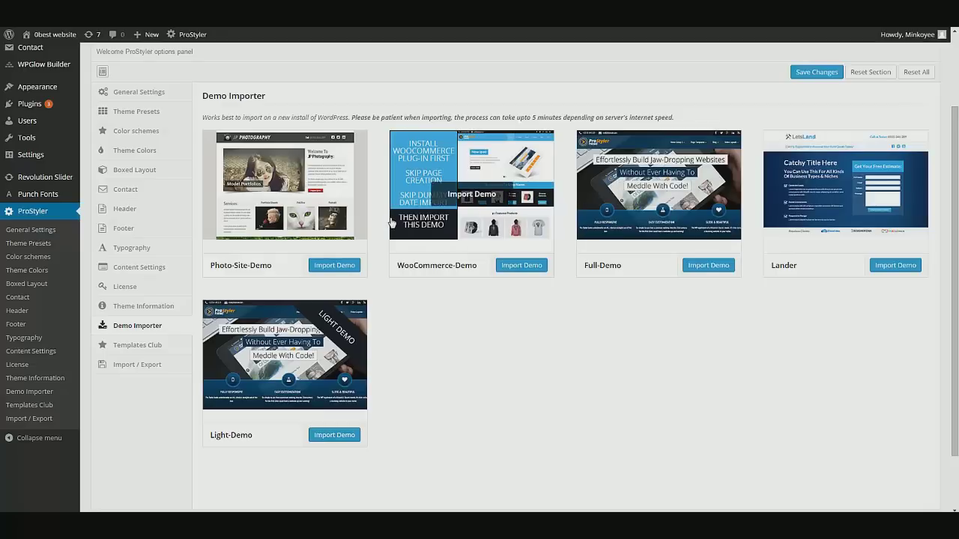
- Open the Templates Club section, read its description and try to import the first New Templates set
left_click(137, 345)
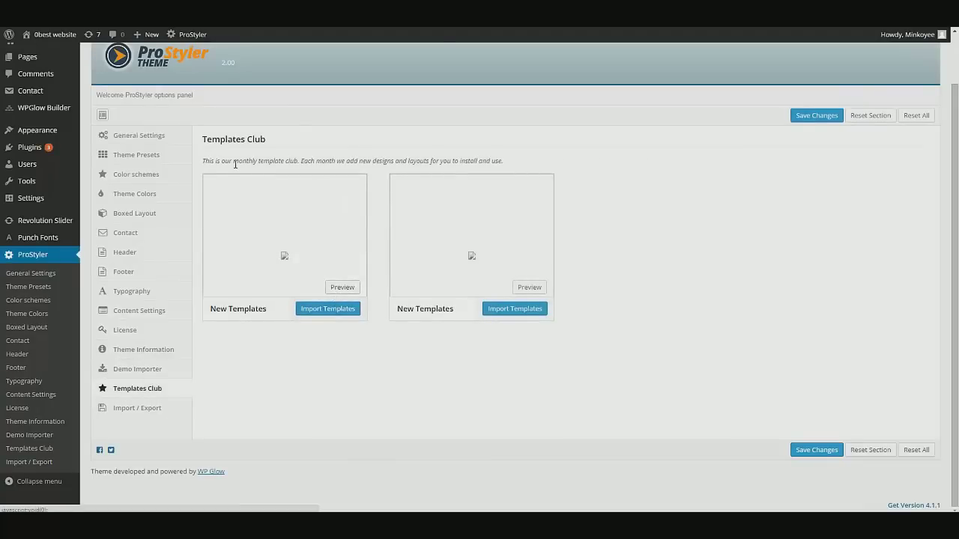
left_click_drag(235, 164, 402, 163)
left_click(409, 163)
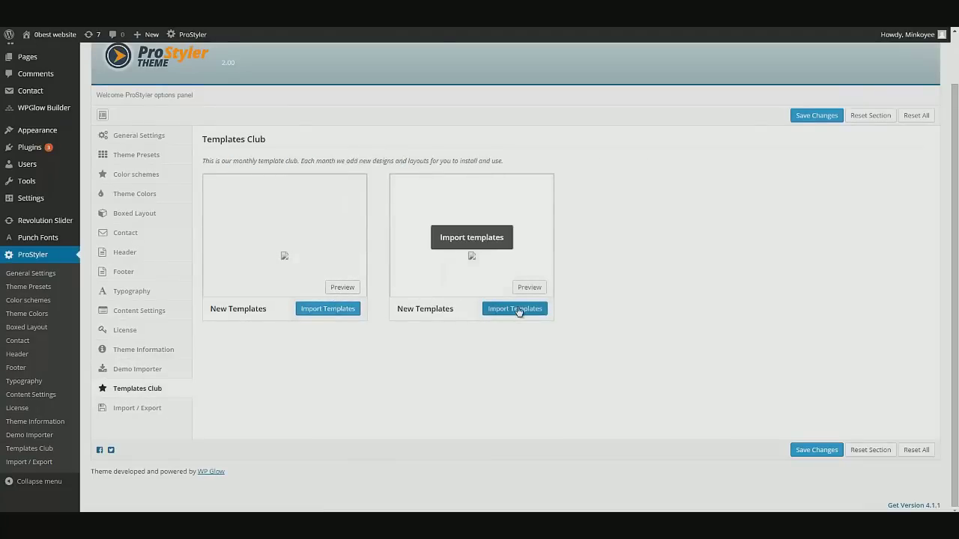
left_click_drag(210, 161, 339, 162)
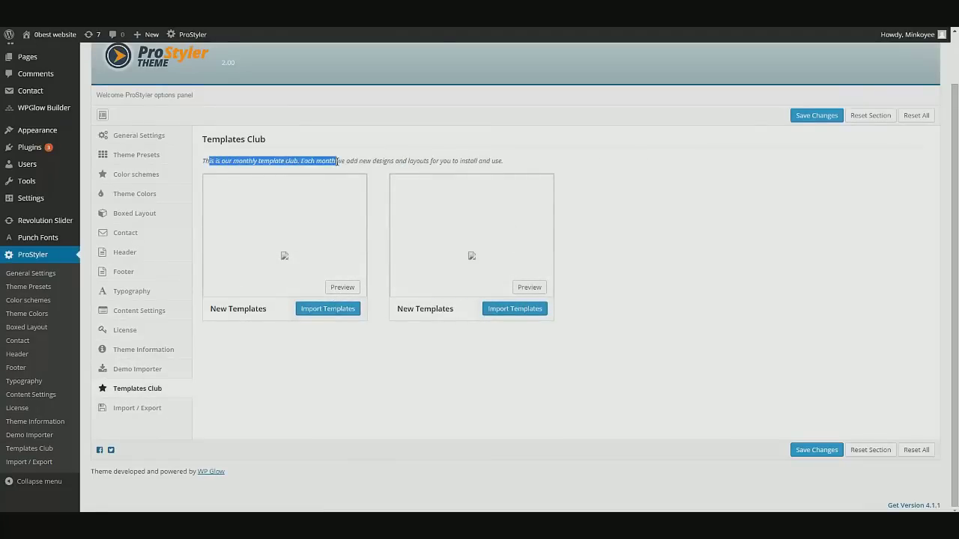
left_click(338, 162)
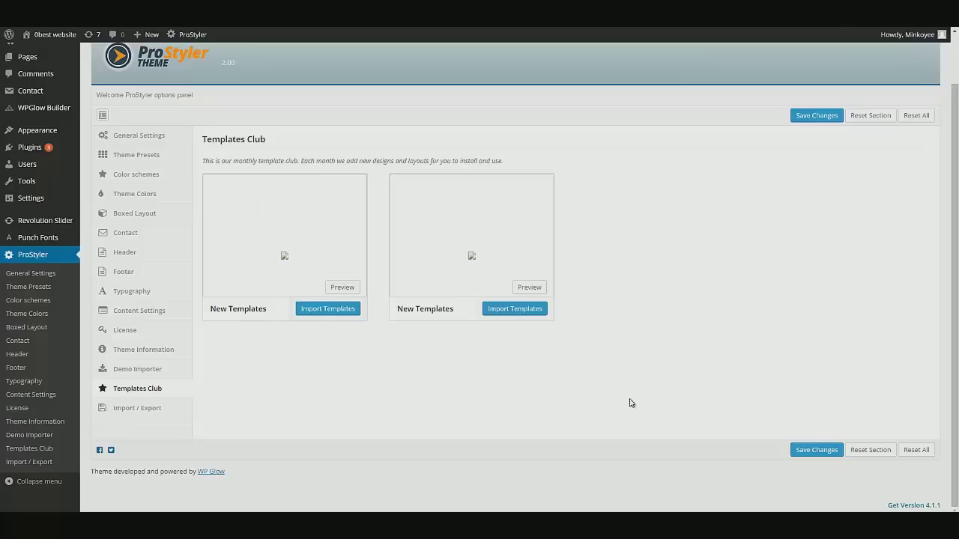
left_click(319, 310)
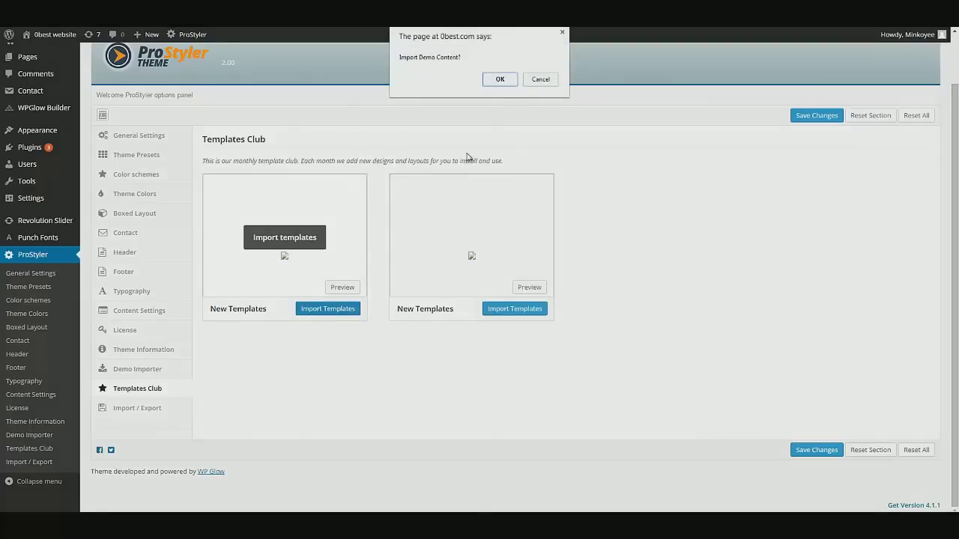
left_click(540, 82)
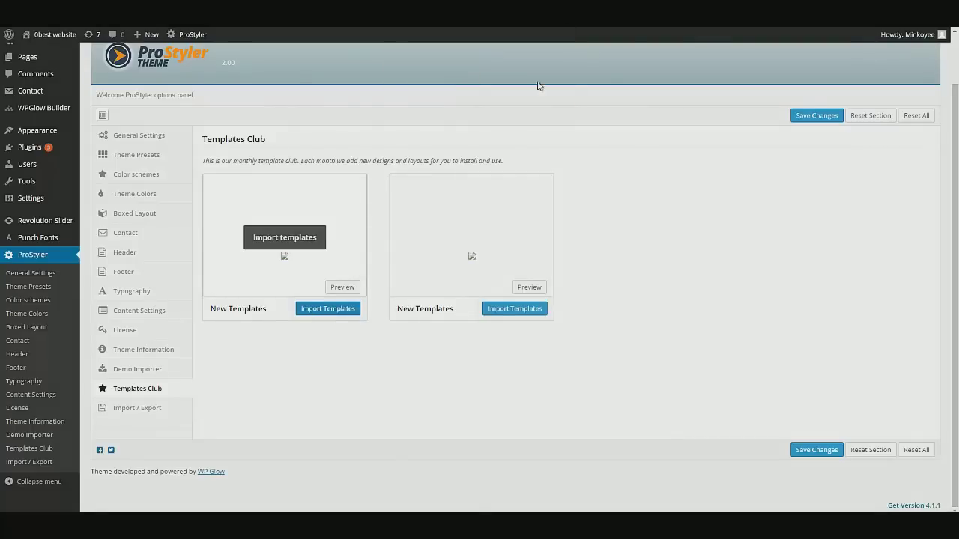
- Look through the Theme Presets and Content Settings sections and return to the Demo Importer
left_click(137, 164)
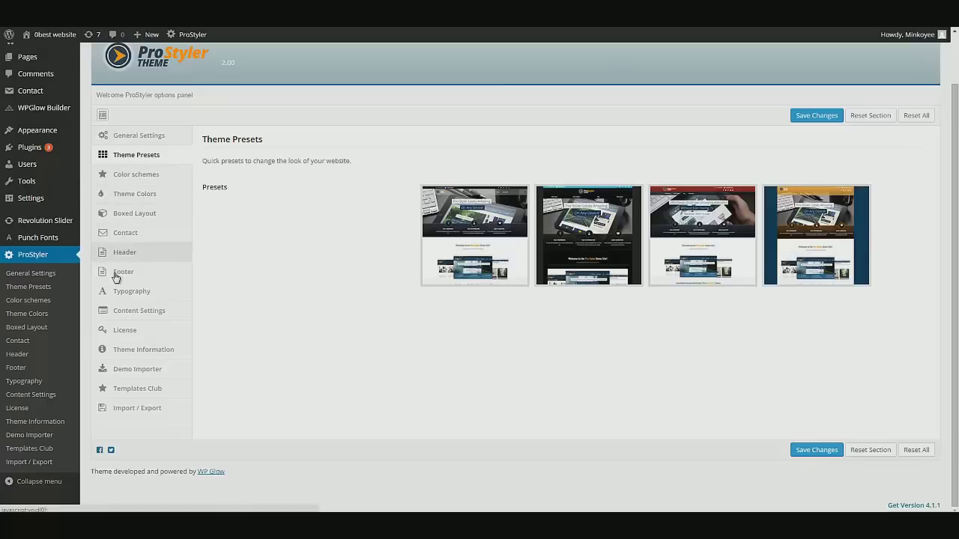
left_click(137, 319)
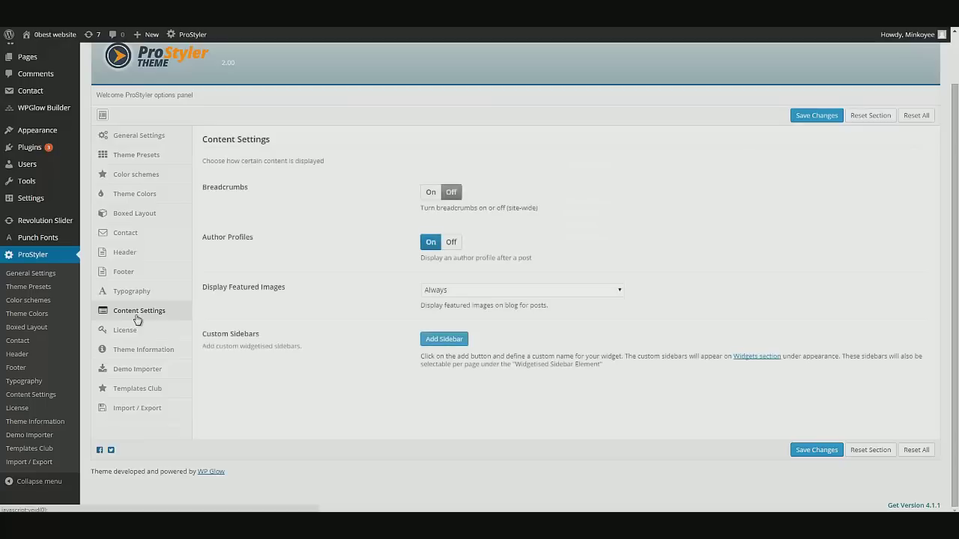
left_click(135, 371)
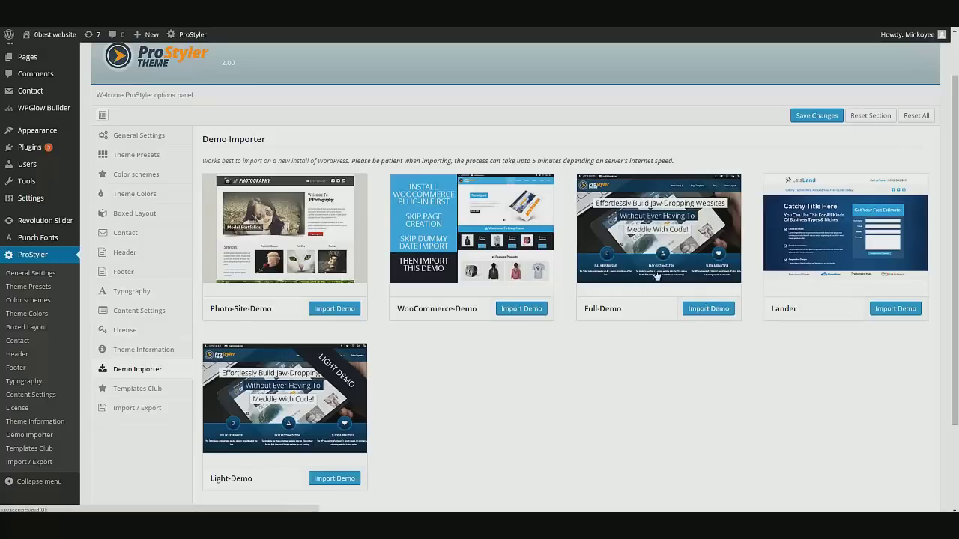
- Import the Full-Demo content and wait for the import to complete
left_click(708, 310)
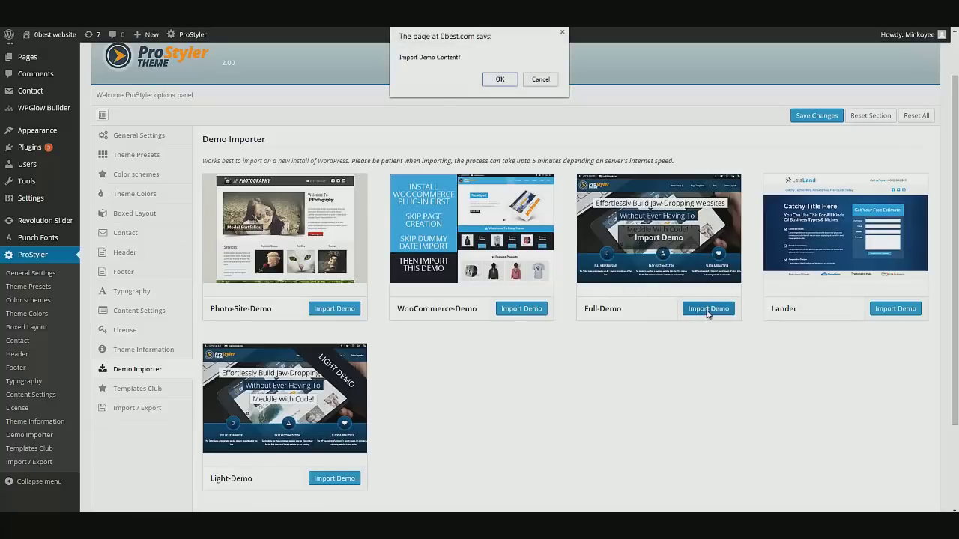
left_click(497, 82)
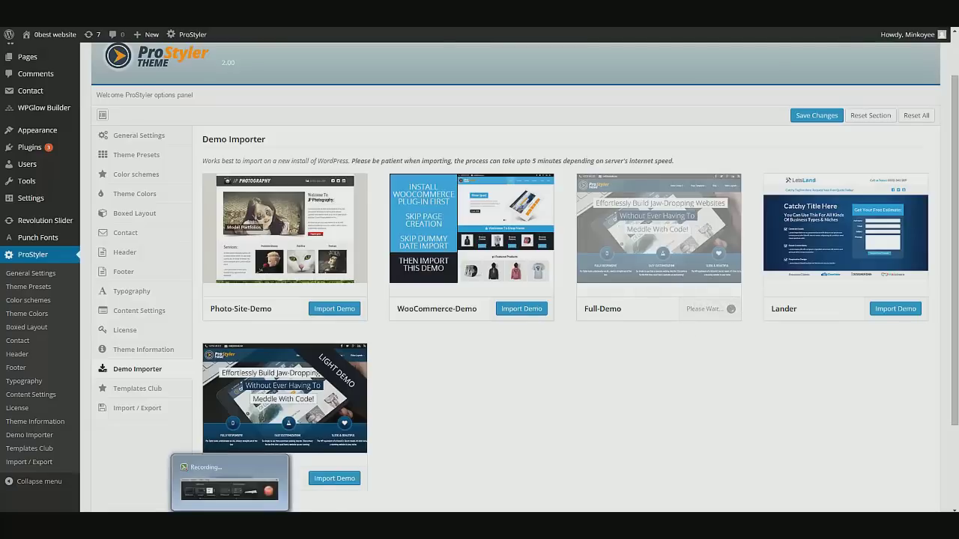
left_click(236, 480)
left_click(911, 480)
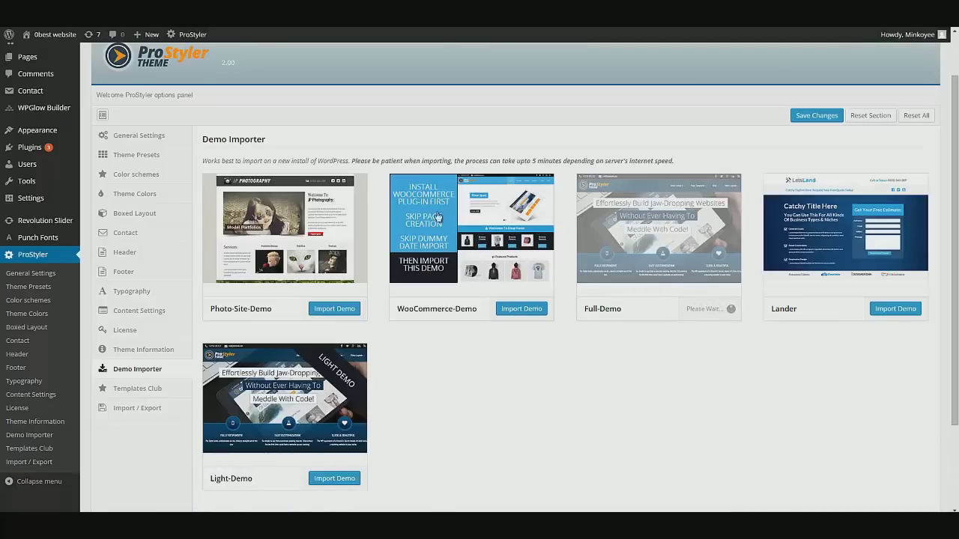
left_click_drag(361, 159, 564, 160)
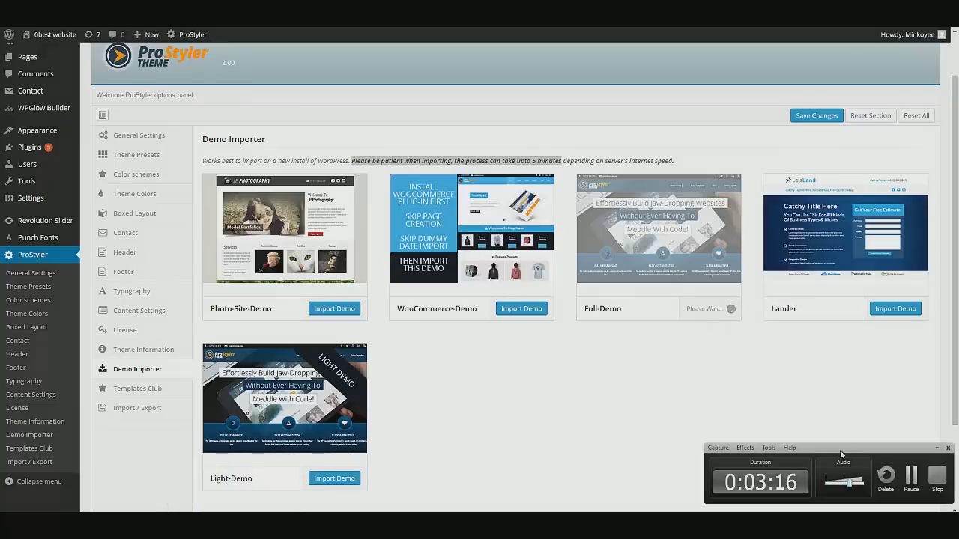
left_click(638, 357)
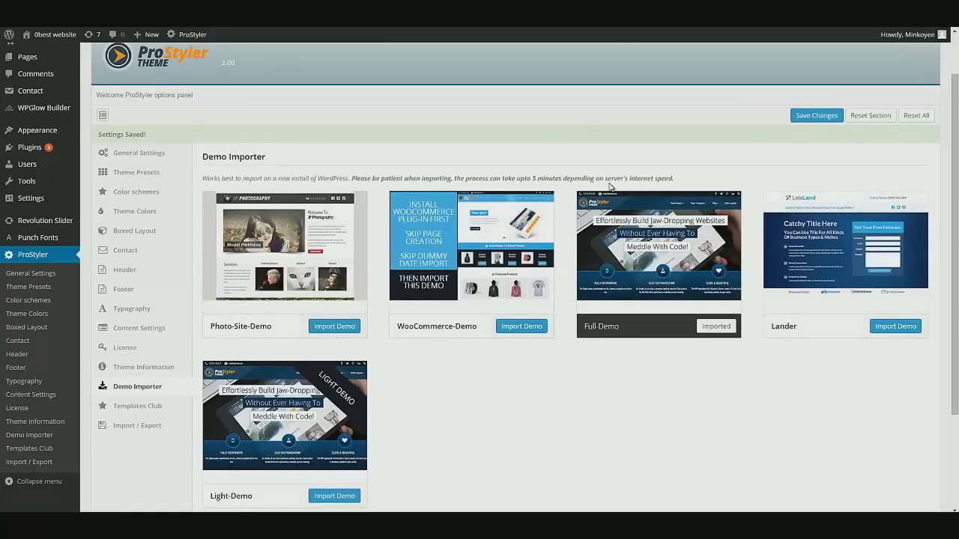
- Open the site's front page and reload it to show the imported Full-Demo content
mouse_move(678, 309)
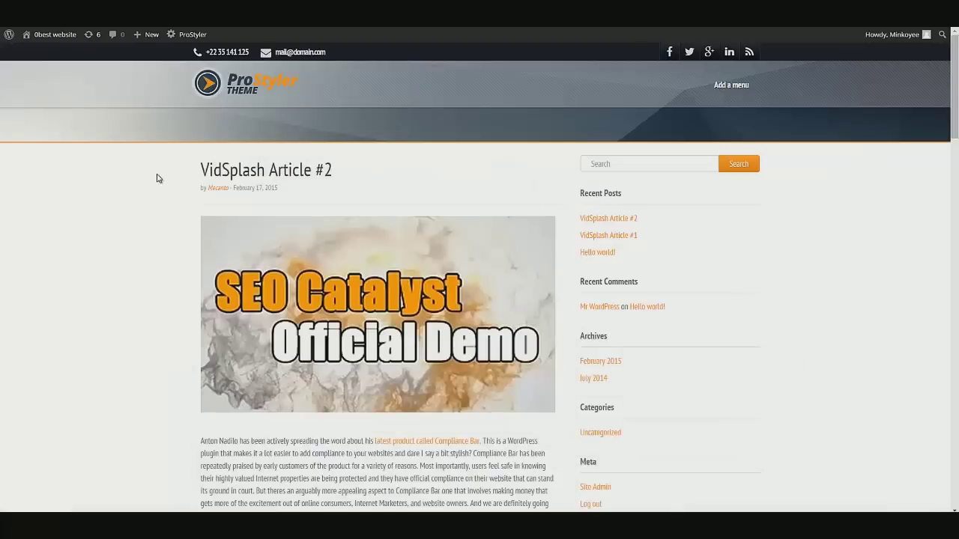
right_click(82, 195)
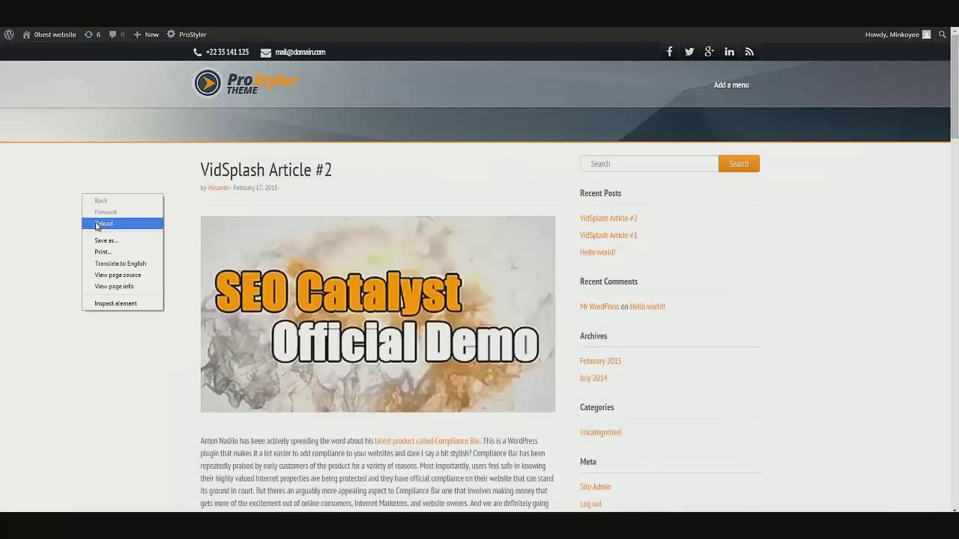
left_click(98, 225)
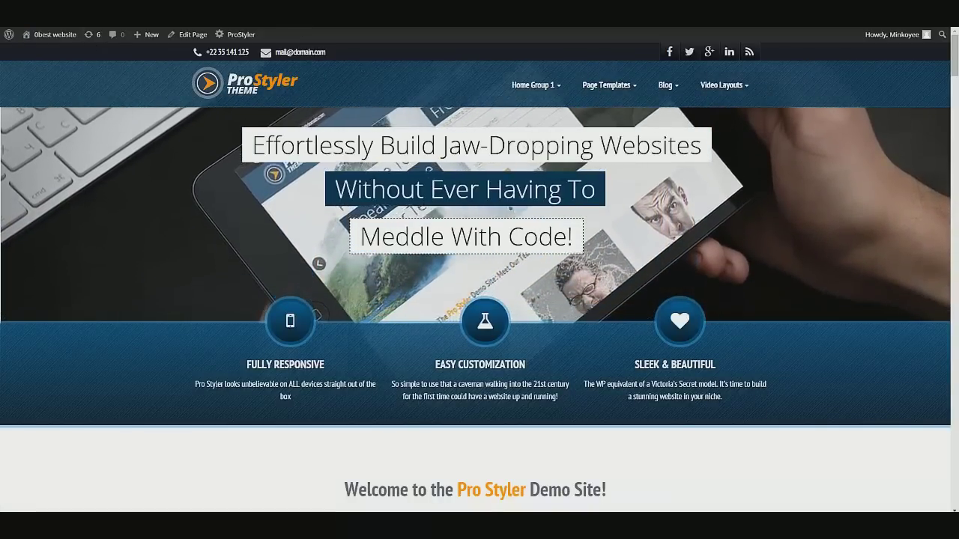
- Leave full-screen view and narrow the browser window to phone width to check the homepage's responsive layout
key("F11")
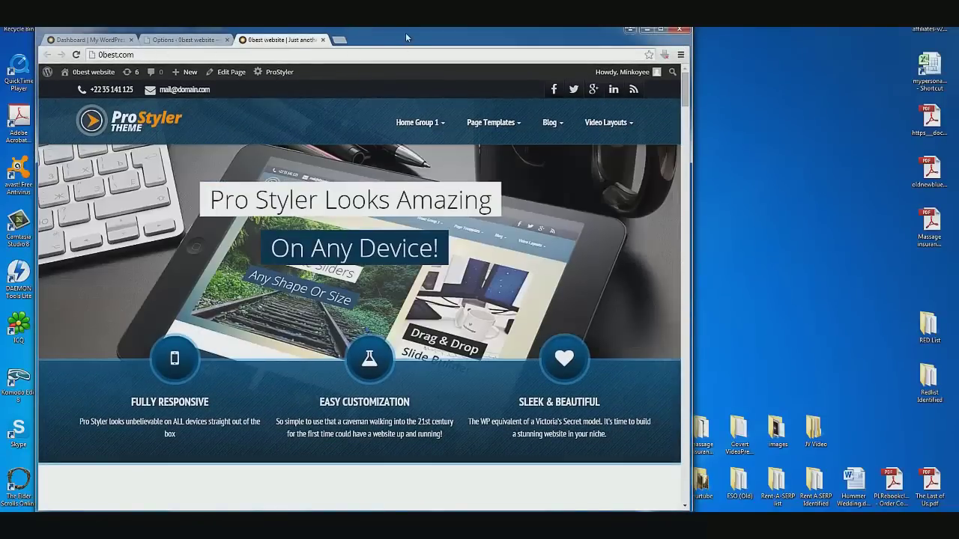
key("F11")
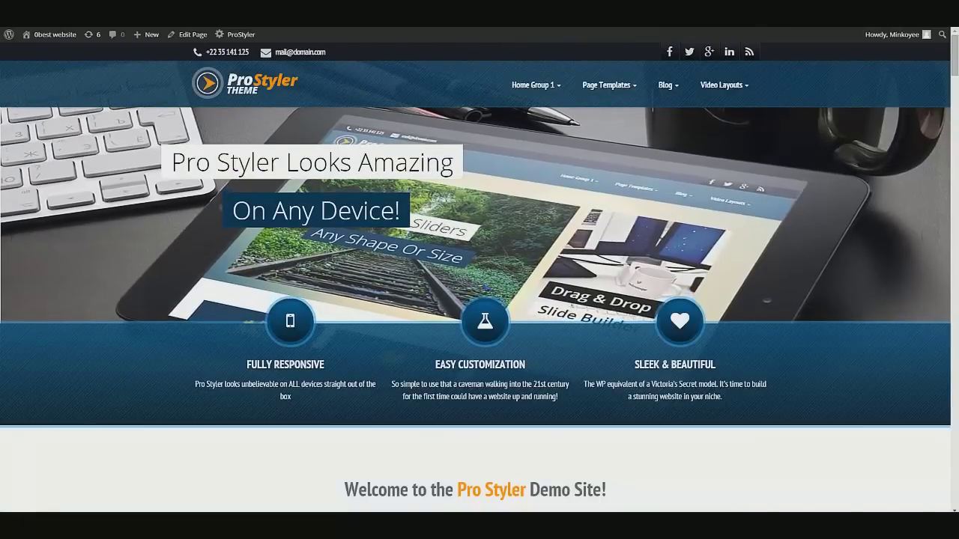
key("F11")
left_click_drag(689, 118, 214, 175)
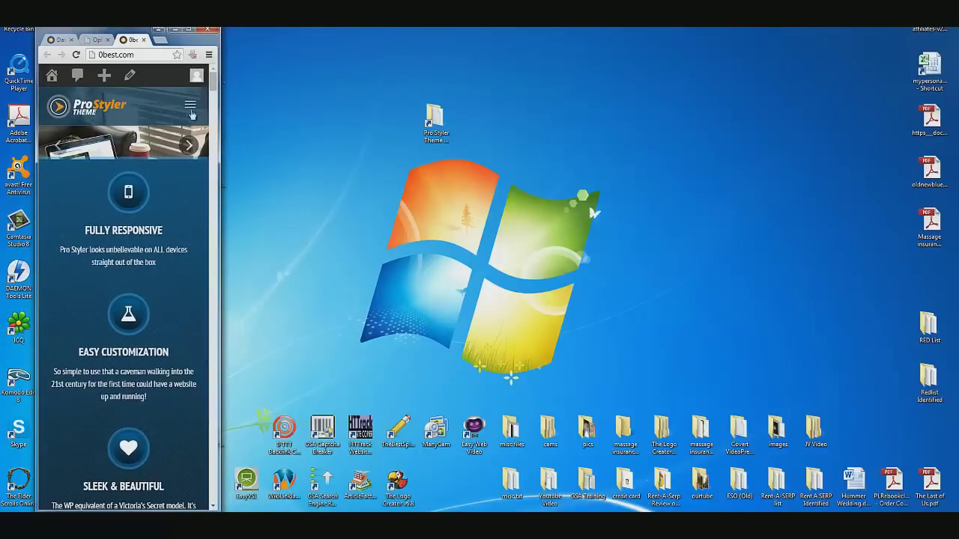
- Read through the homepage's theme features list in the narrow layout, from 100% Responsive to And Much, Much More
left_click_drag(209, 88, 215, 232)
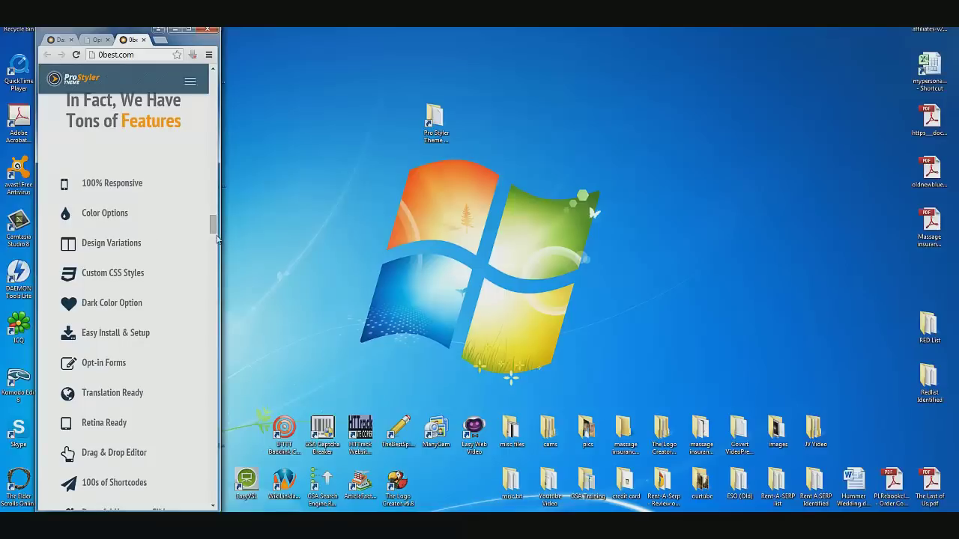
left_click_drag(82, 184, 147, 184)
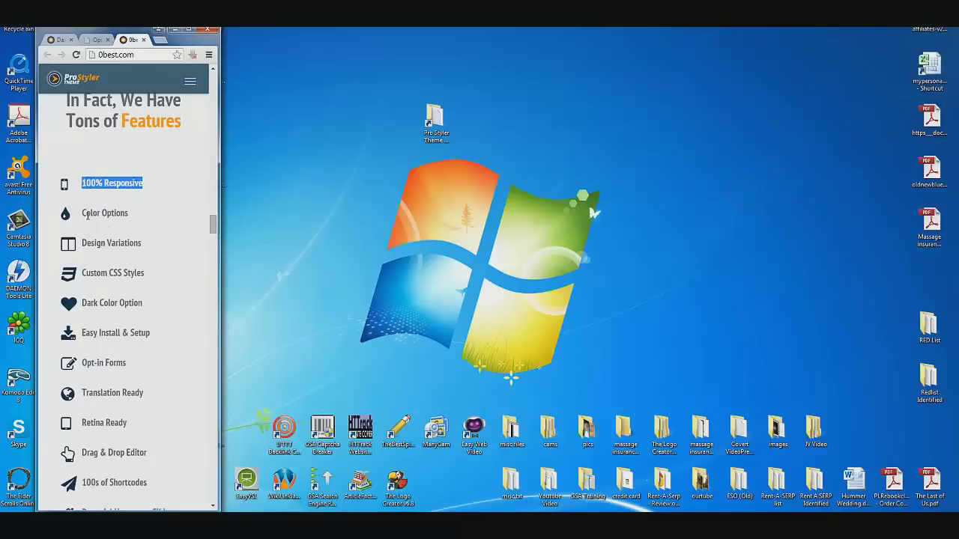
scroll(94, 212, "down", 1)
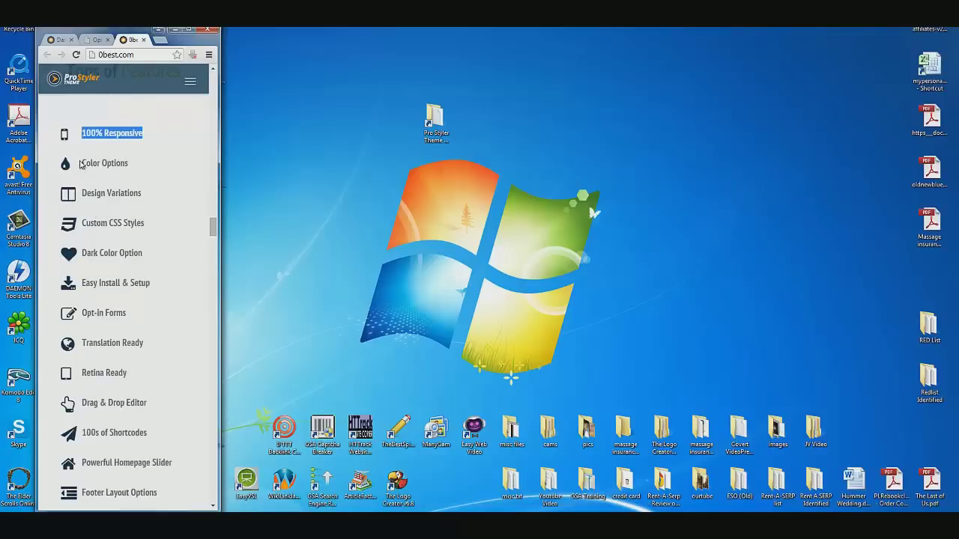
left_click_drag(82, 193, 146, 196)
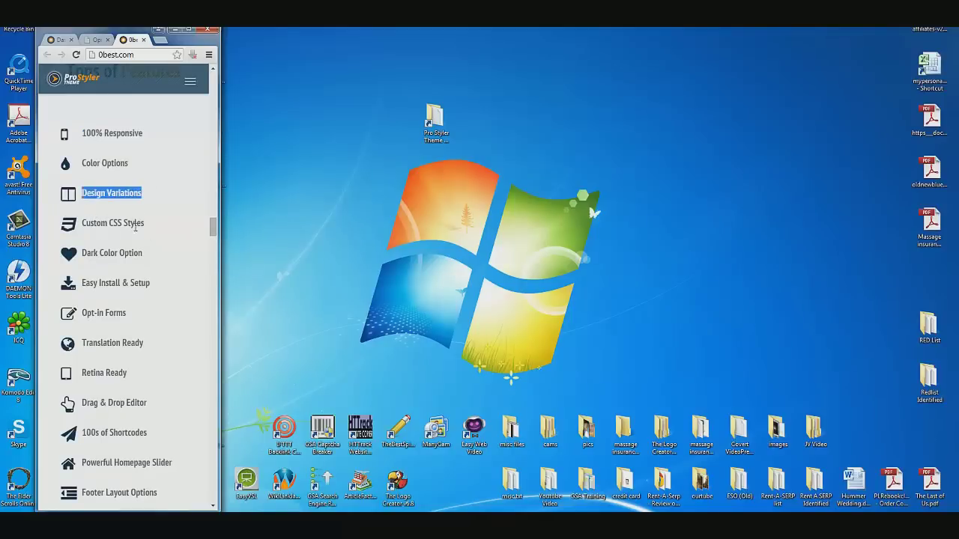
scroll(99, 275, "down", 1)
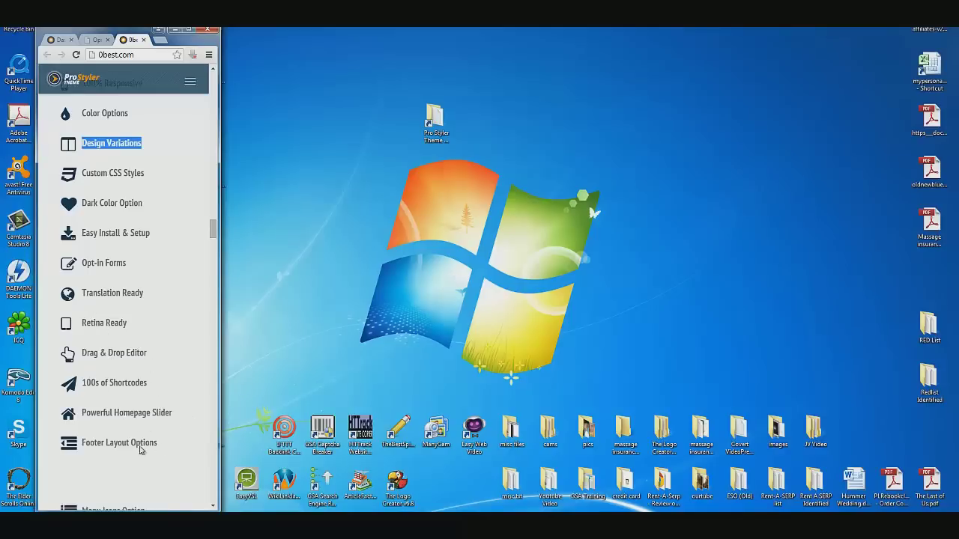
scroll(140, 449, "down", 10)
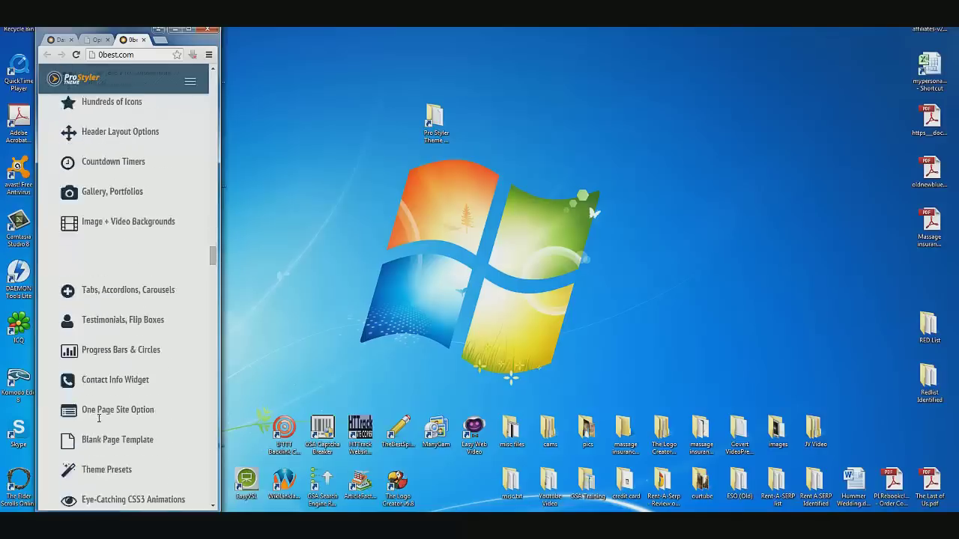
scroll(98, 418, "down", 5)
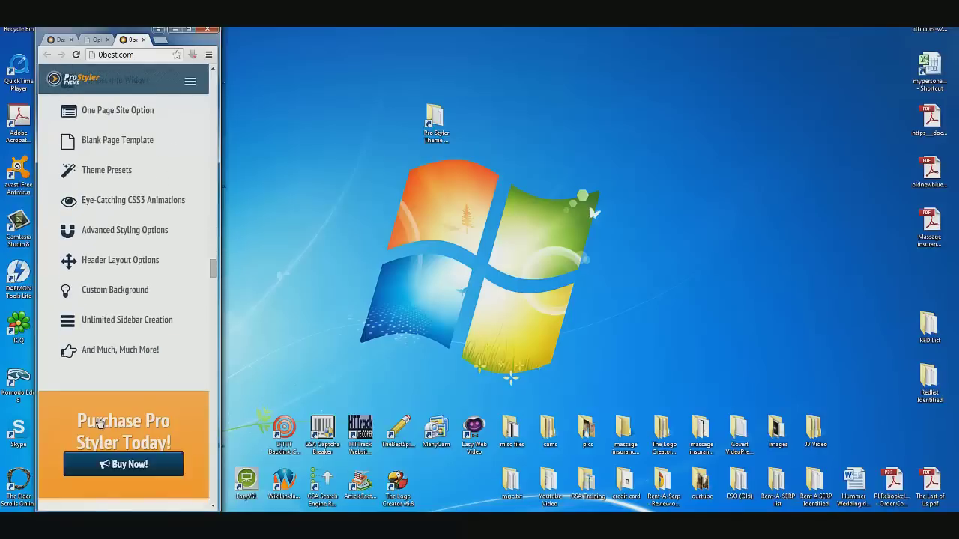
- Enlarge the browser window to fill the screen and look back through the homepage up to its header
left_click(190, 33)
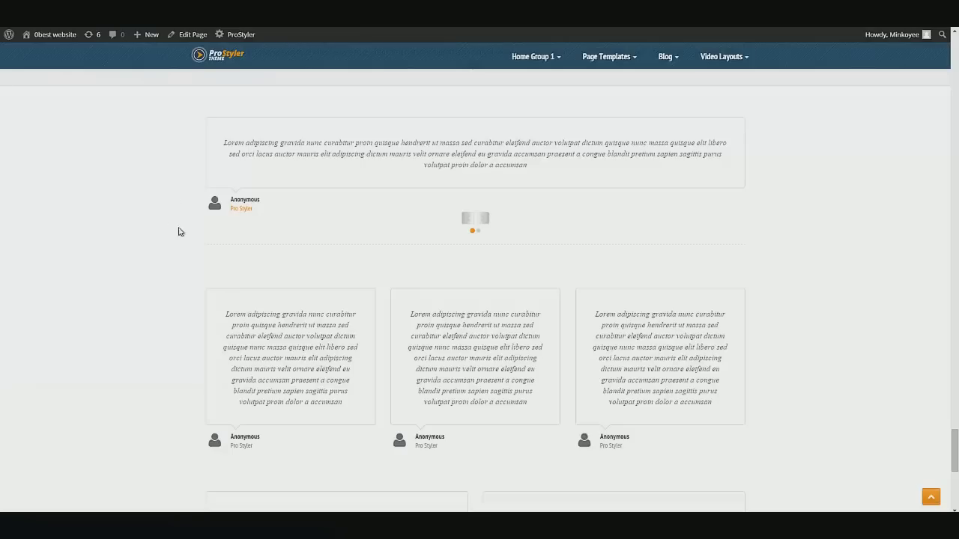
scroll(957, 49, "up", 10)
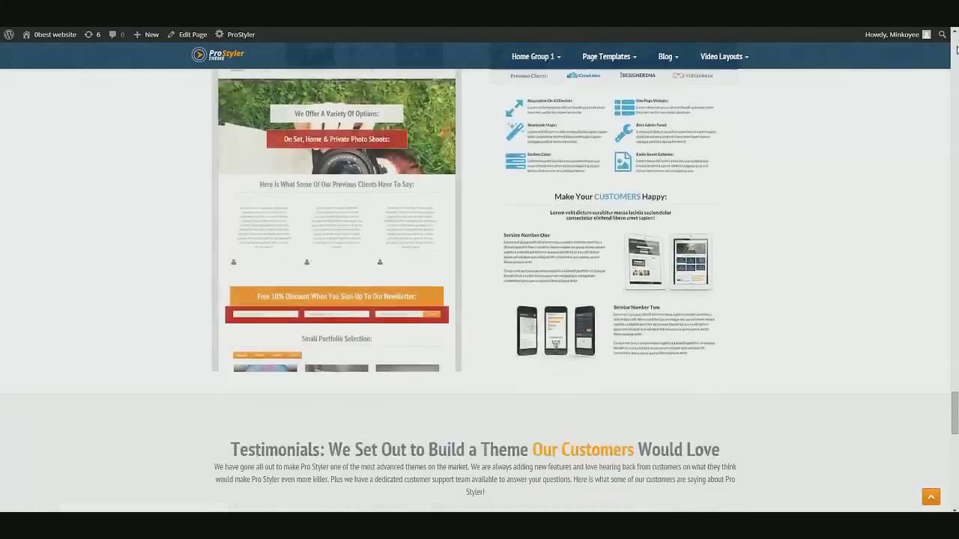
scroll(957, 49, "up", 5)
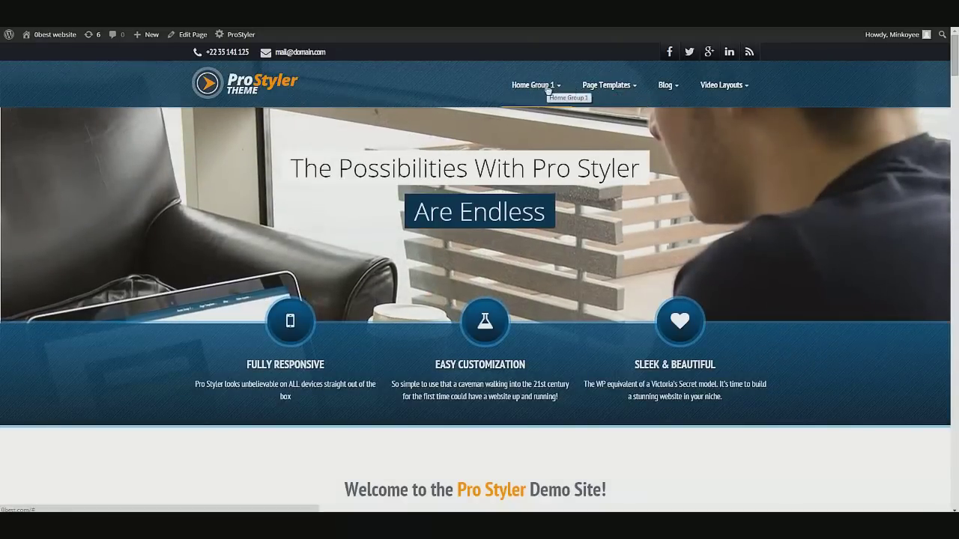
- Review the Home Group 1 and Page Templates entries, open the Meet The Team page and look through it down to the footer
mouse_move(524, 87)
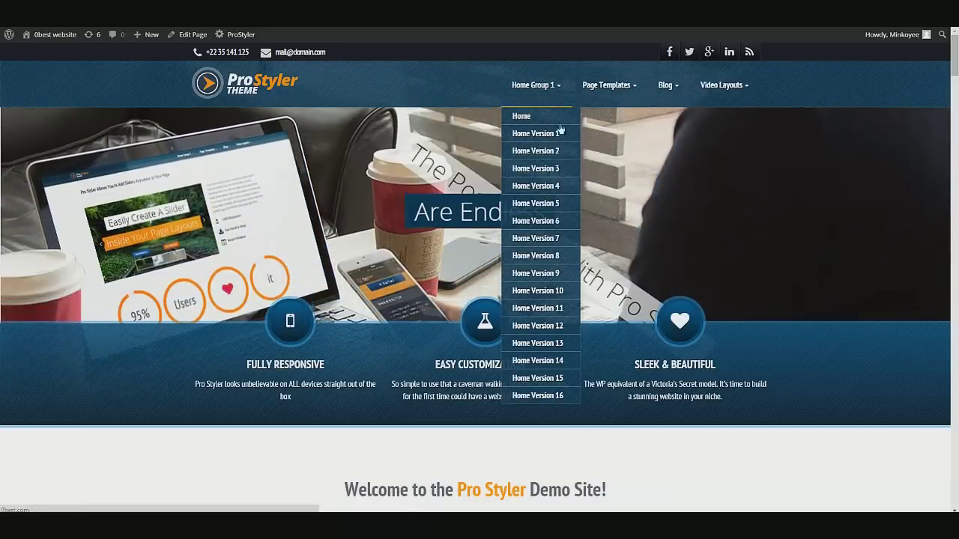
mouse_move(600, 95)
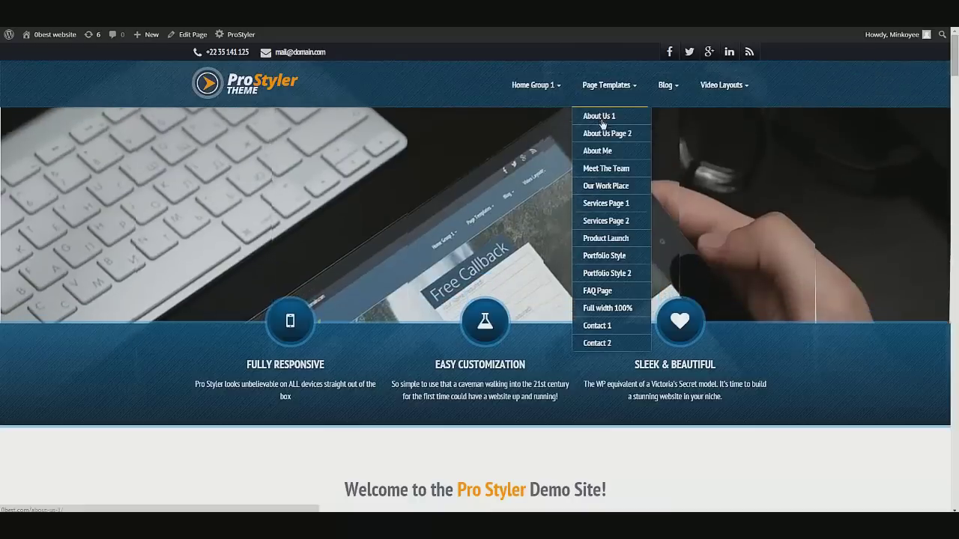
left_click(600, 152)
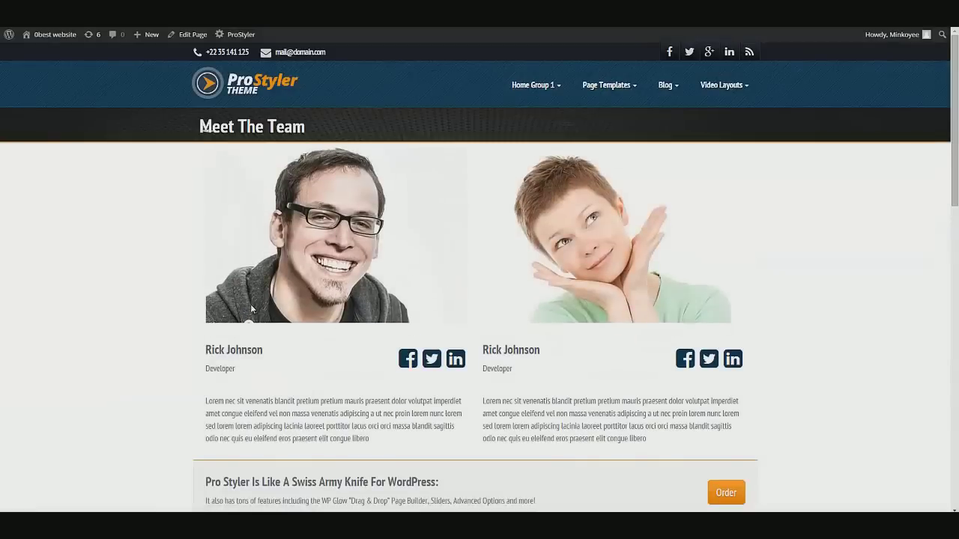
scroll(250, 304, "down", 1)
scroll(252, 310, "down", 1)
scroll(253, 316, "down", 4)
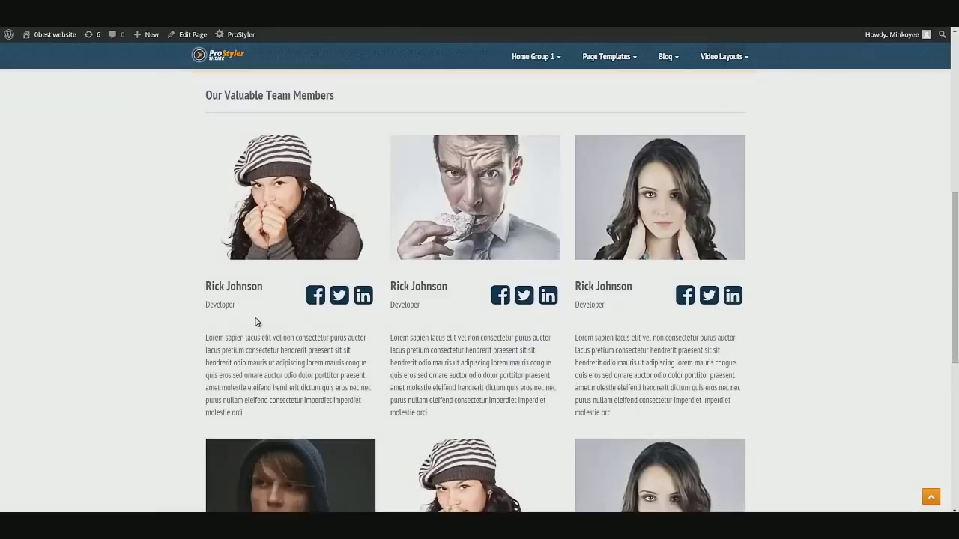
scroll(257, 322, "down", 3)
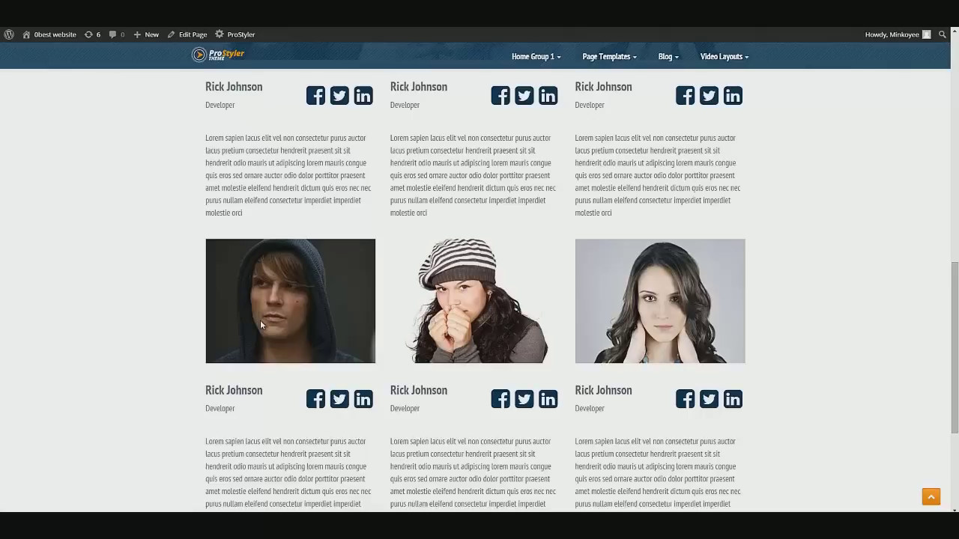
scroll(304, 332, "down", 2)
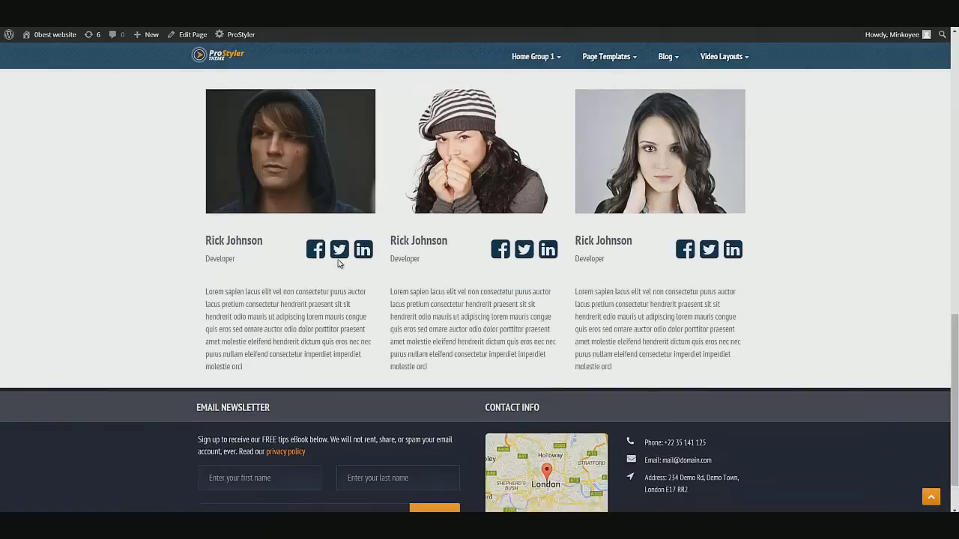
scroll(479, 248, "down", 1)
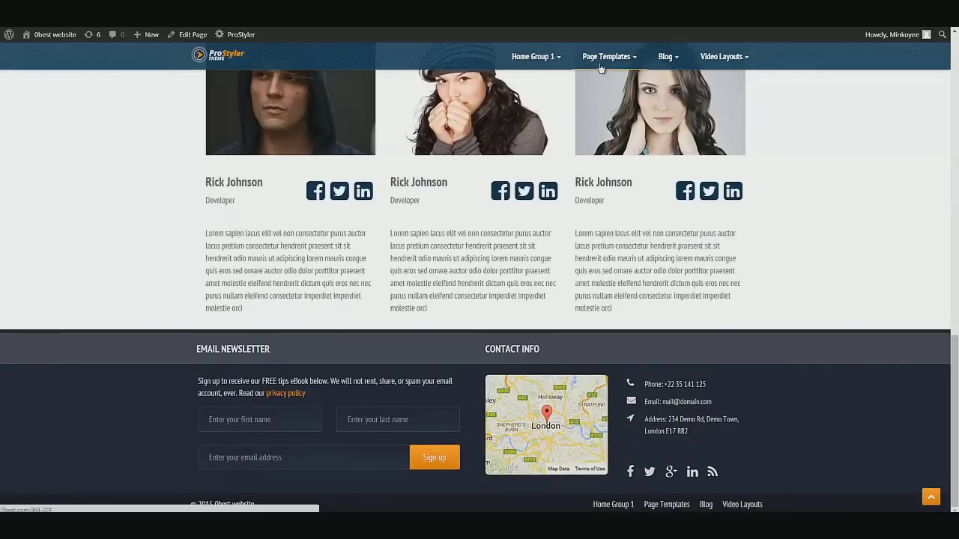
- Open the Product Launch page template and look through its slider, feature sections and footer
mouse_move(600, 67)
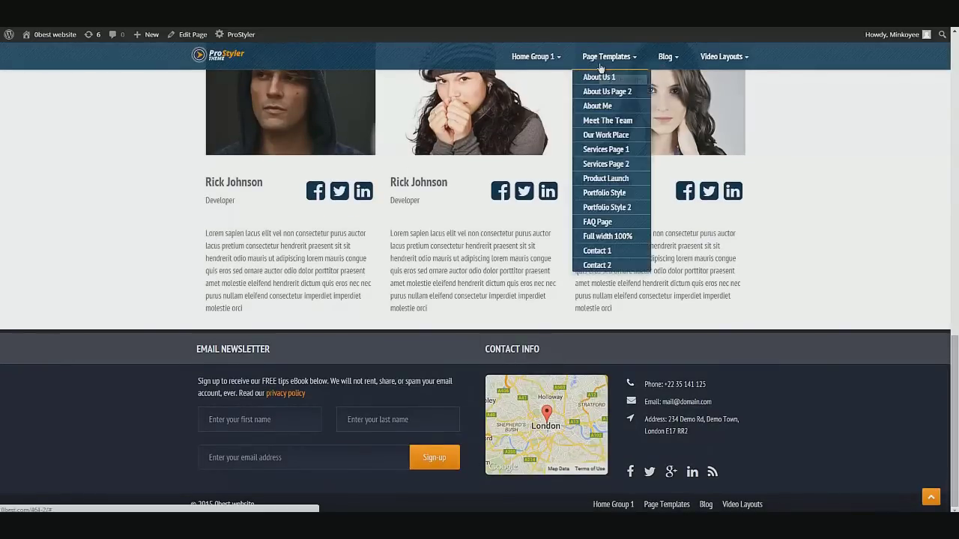
left_click(611, 191)
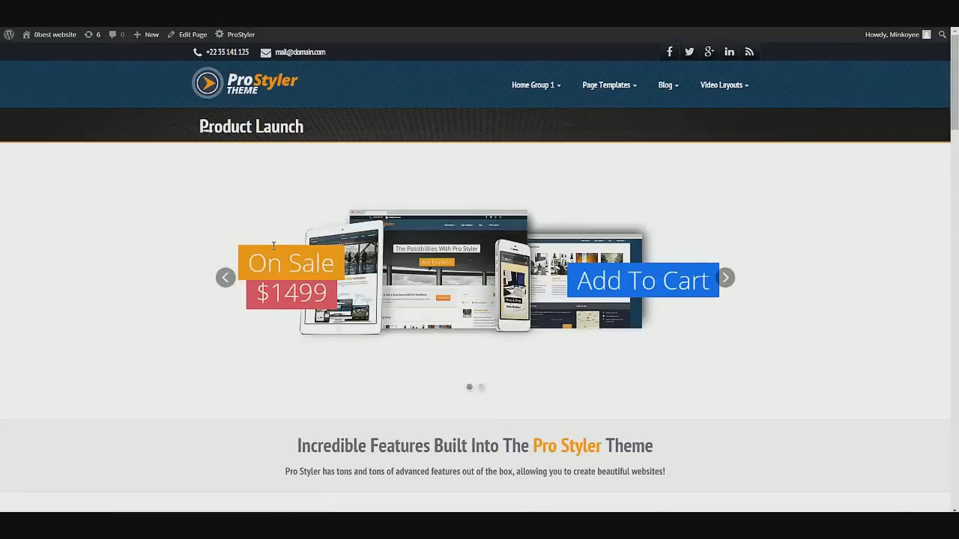
scroll(271, 255, "down", 4)
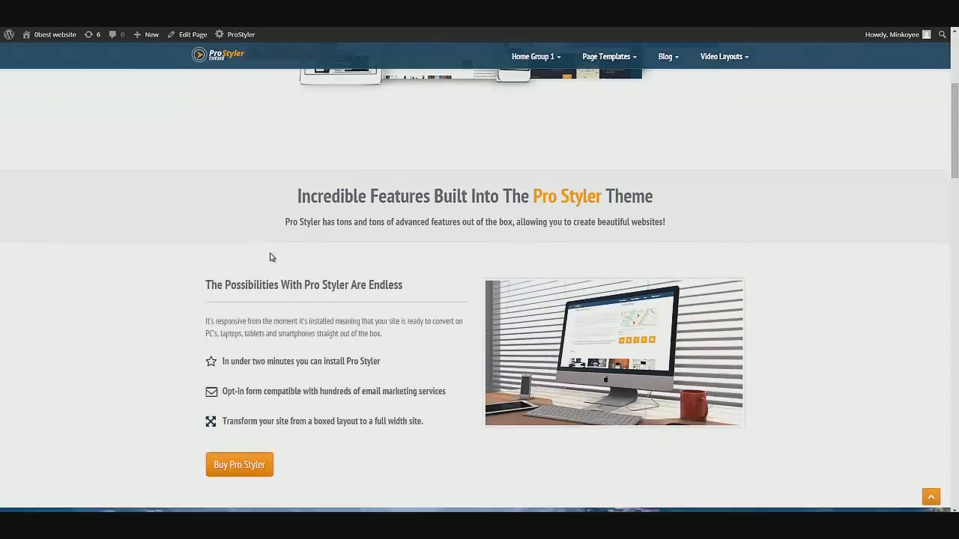
scroll(271, 257, "down", 5)
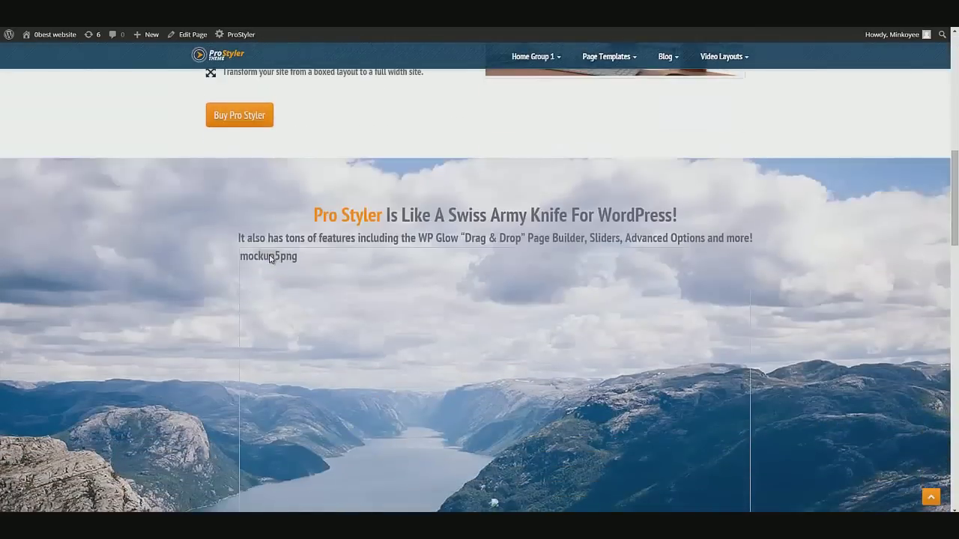
scroll(271, 279, "down", 5)
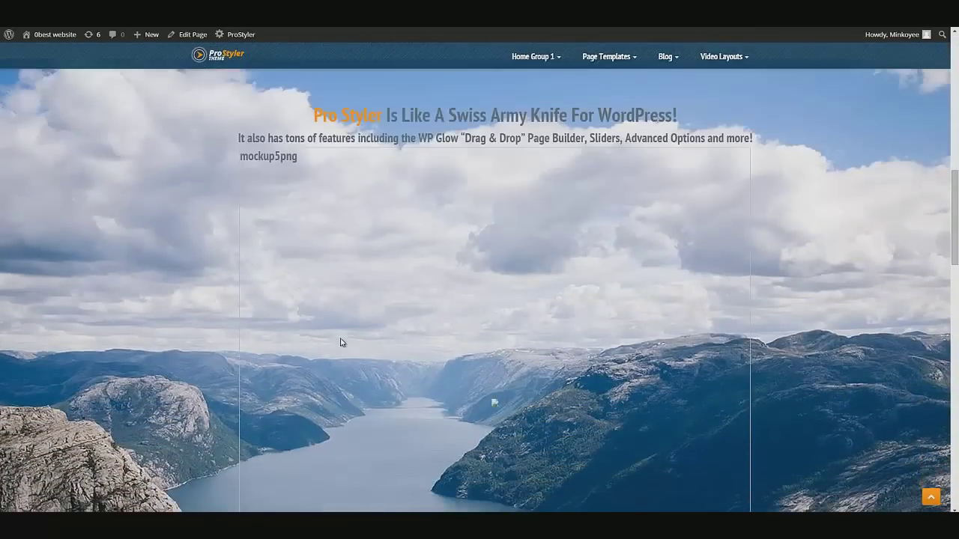
scroll(338, 337, "down", 5)
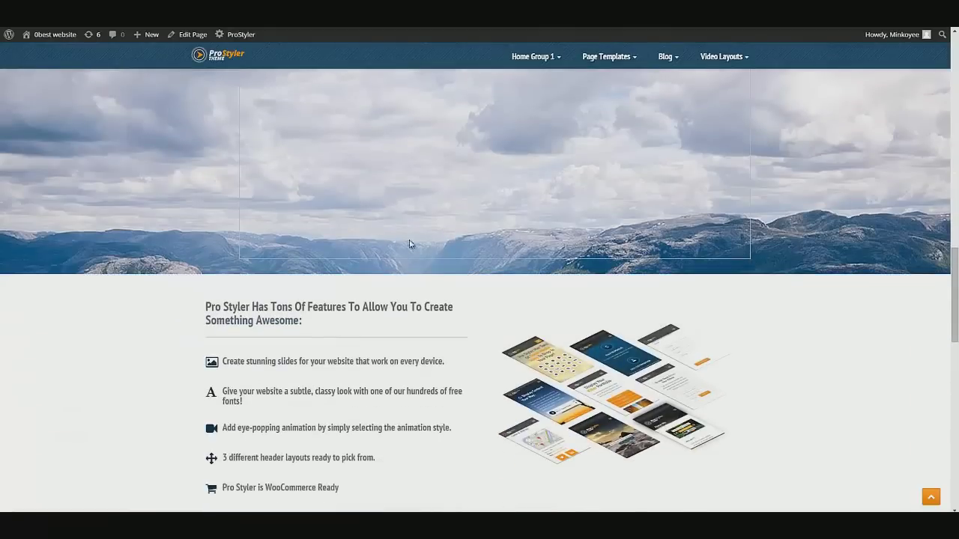
scroll(488, 113, "up", 2)
scroll(433, 222, "down", 3)
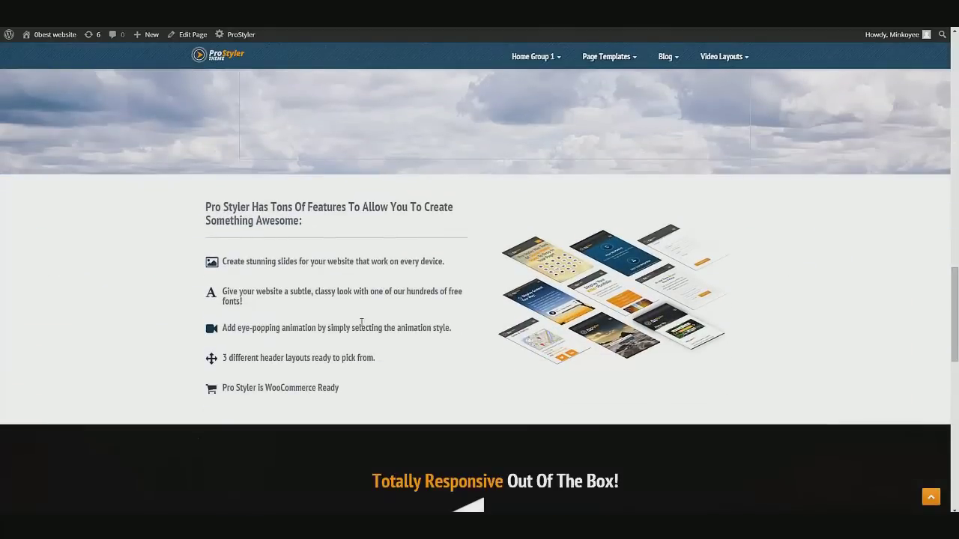
scroll(359, 322, "down", 8)
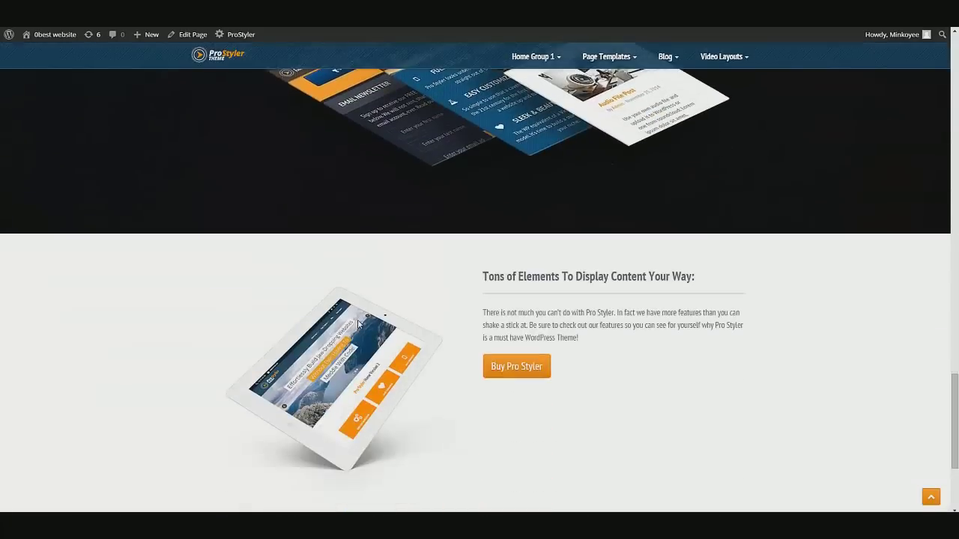
scroll(359, 324, "down", 3)
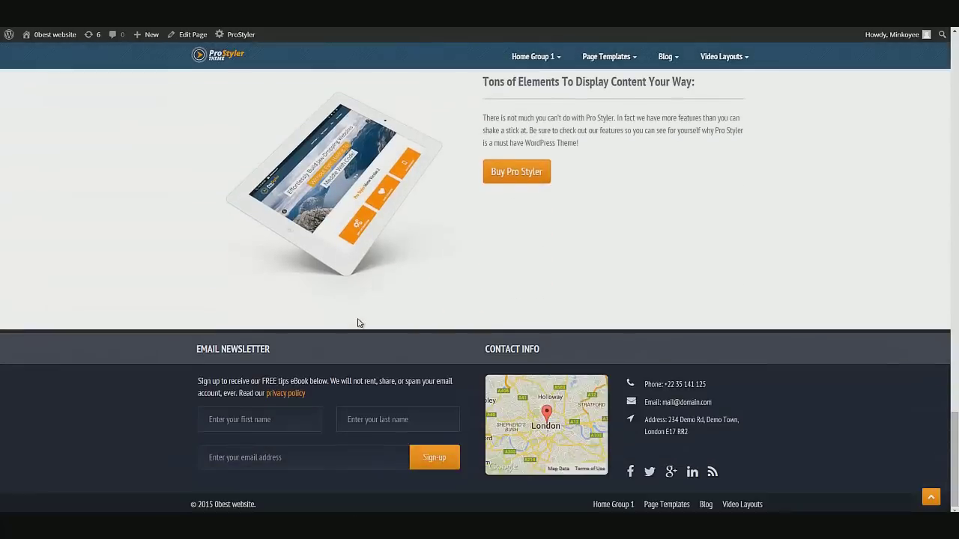
- Return to the Product Launch page's header and open the Video Home Page from the video layouts
left_click(953, 80)
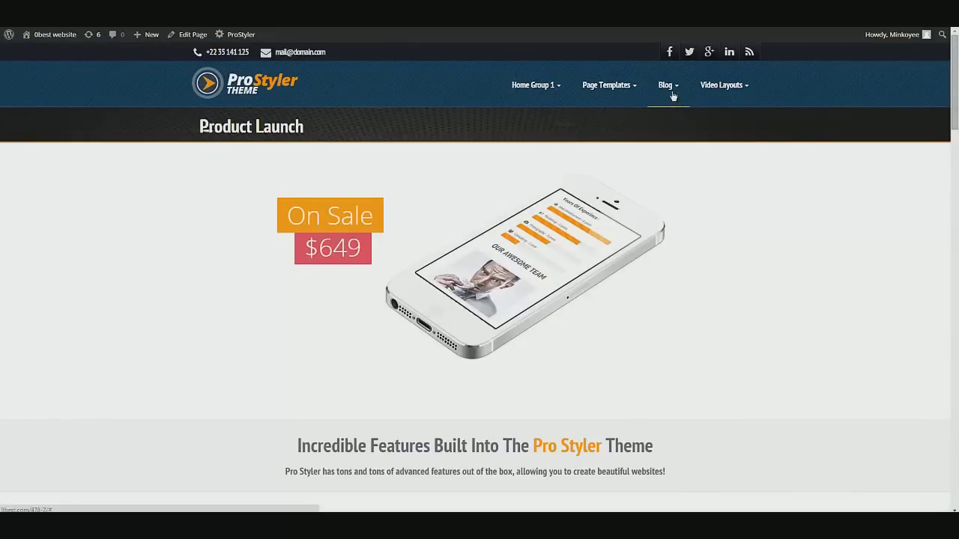
mouse_move(730, 90)
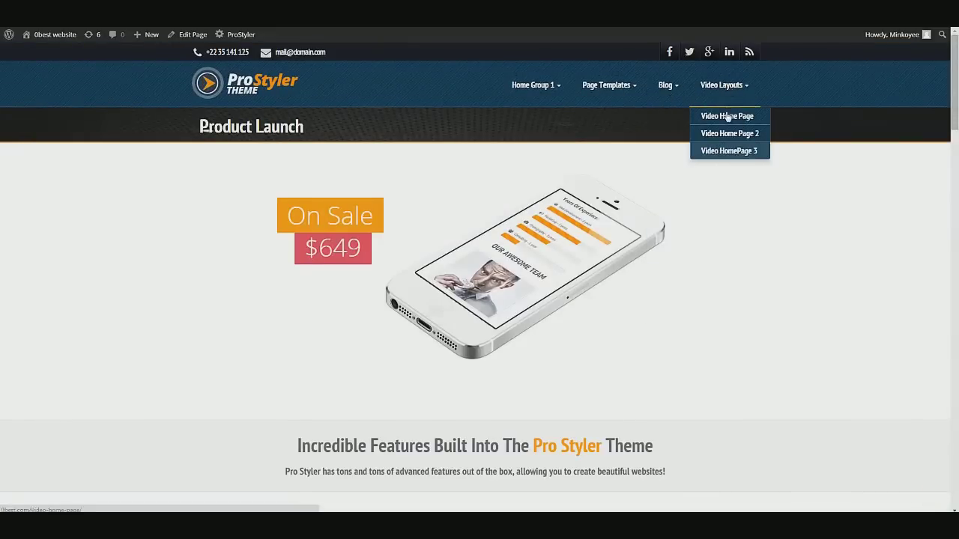
left_click(727, 117)
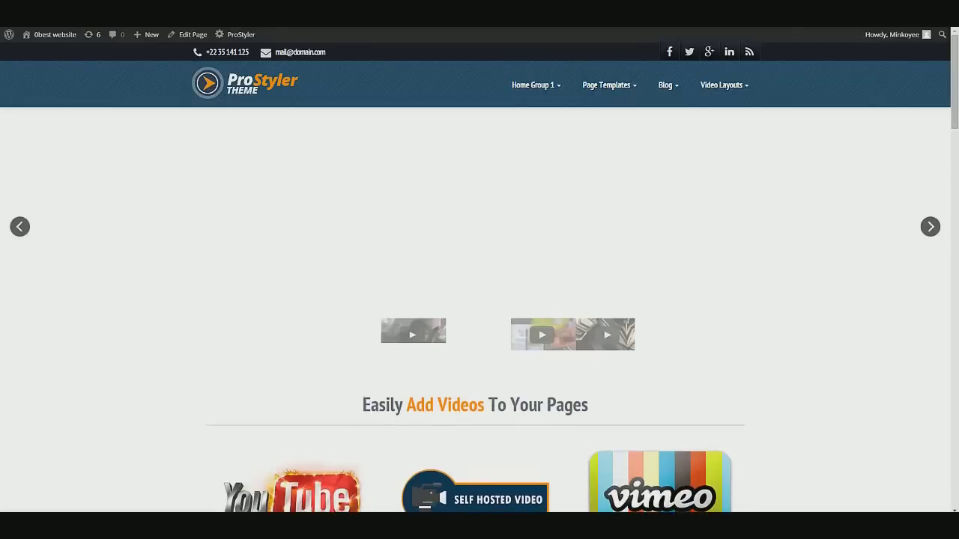
- Play the first video in the Video Home Page's slider briefly and pause it
scroll(595, 299, "down", 1)
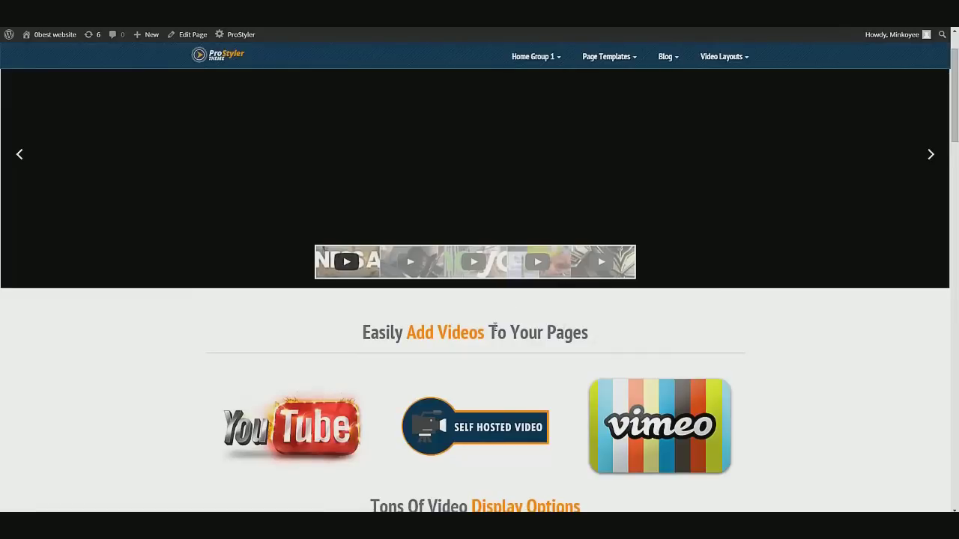
scroll(443, 331, "up", 1)
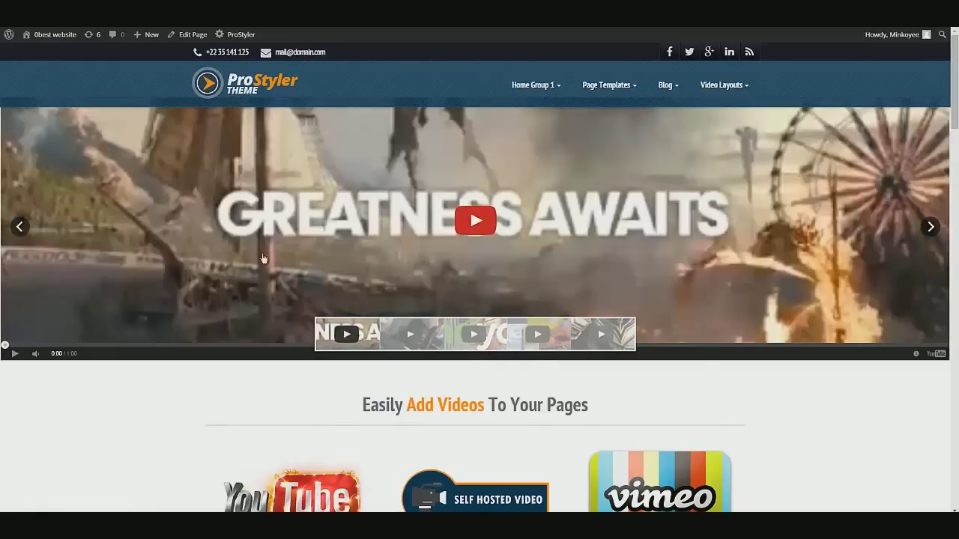
left_click(474, 222)
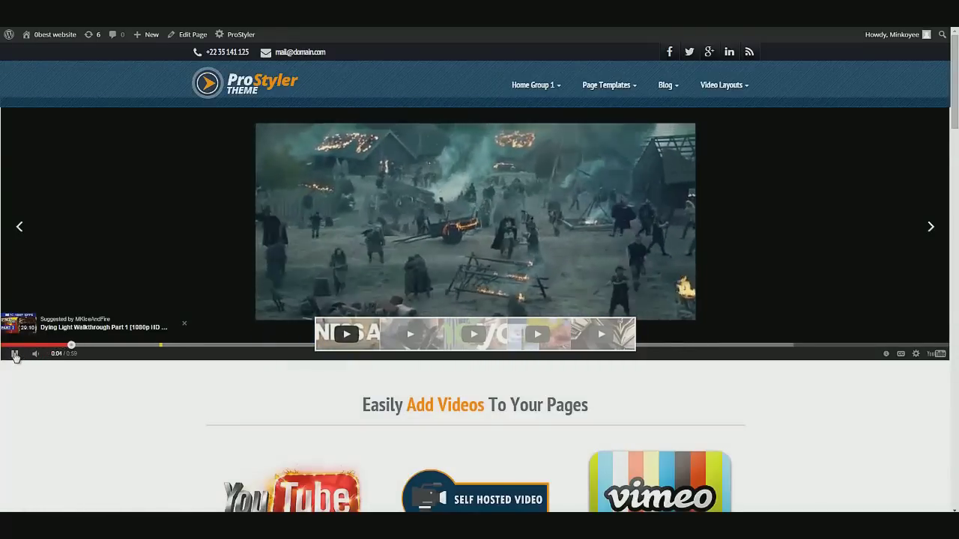
left_click(14, 354)
- Look through the Video Home Page's display options, video gallery, column layouts and video background section down to the footer
scroll(484, 426, "down", 5)
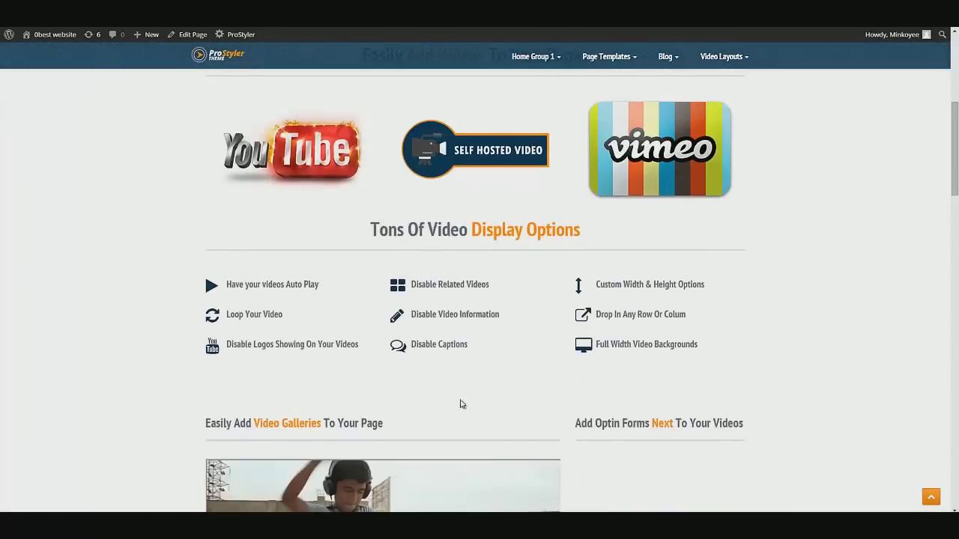
scroll(356, 381, "down", 4)
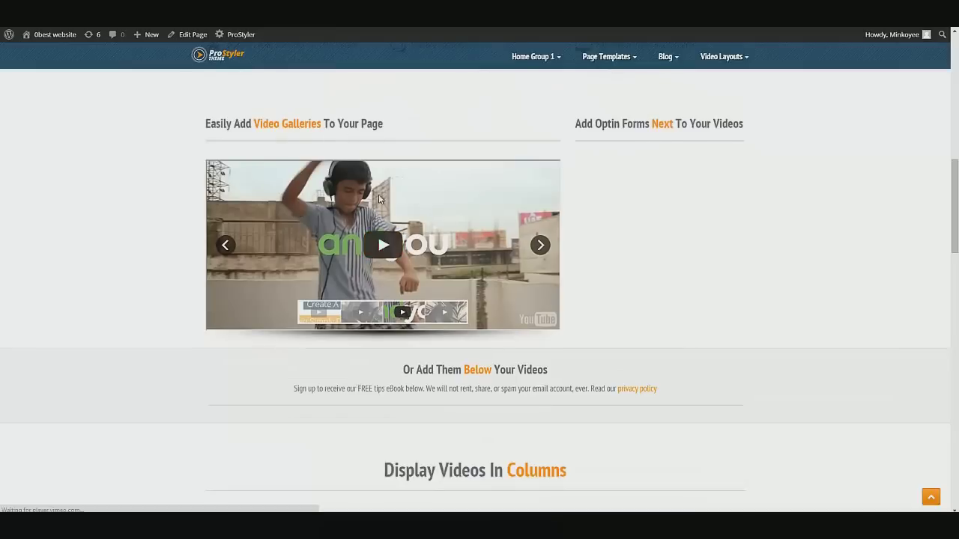
scroll(365, 263, "down", 3)
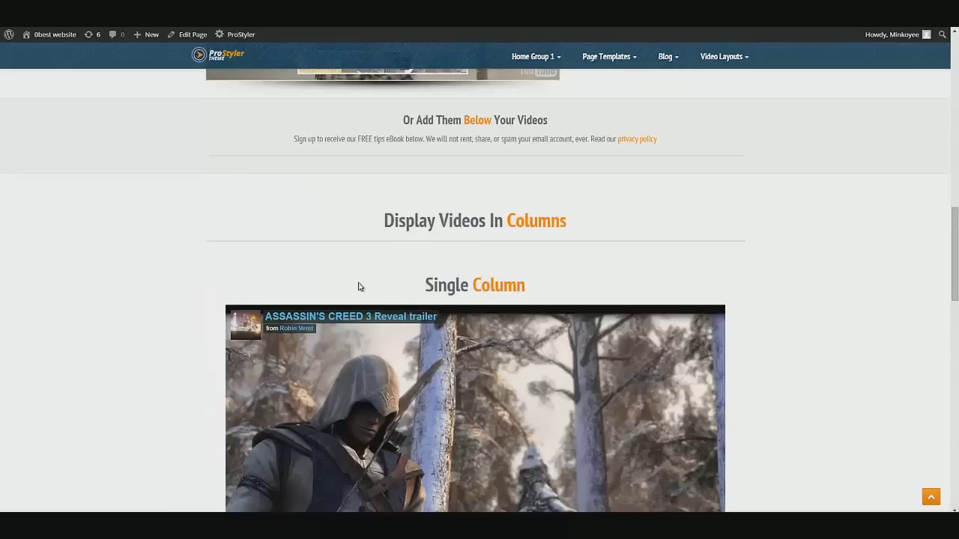
scroll(358, 287, "down", 6)
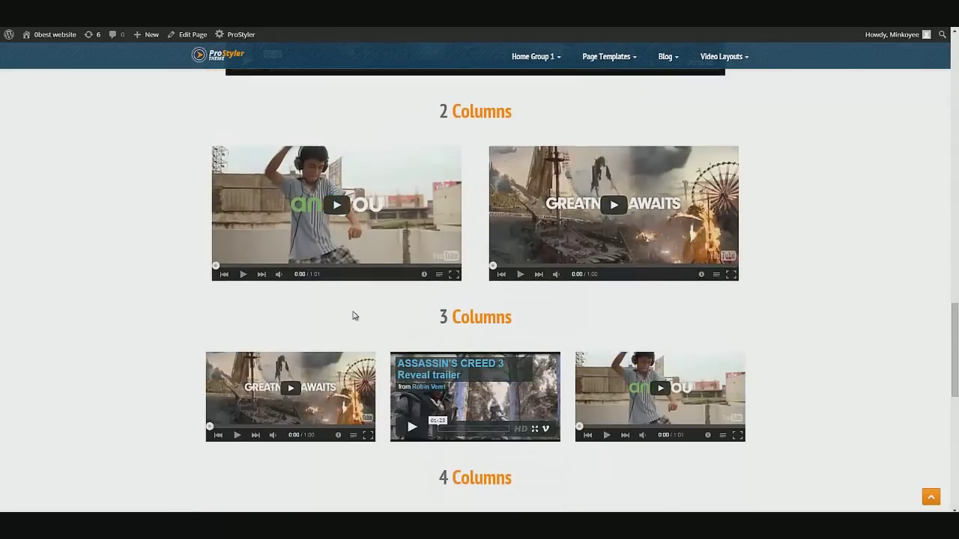
scroll(354, 319, "down", 4)
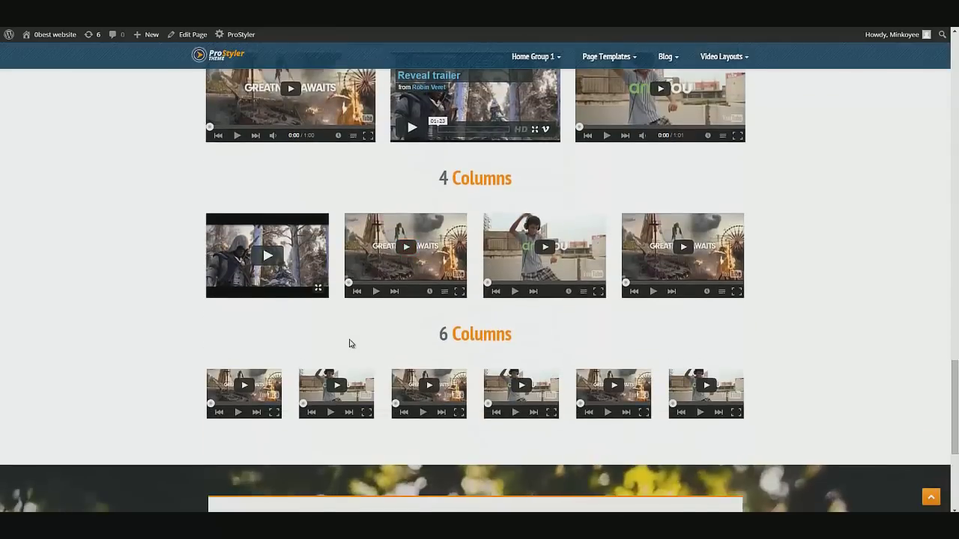
scroll(349, 344, "down", 4)
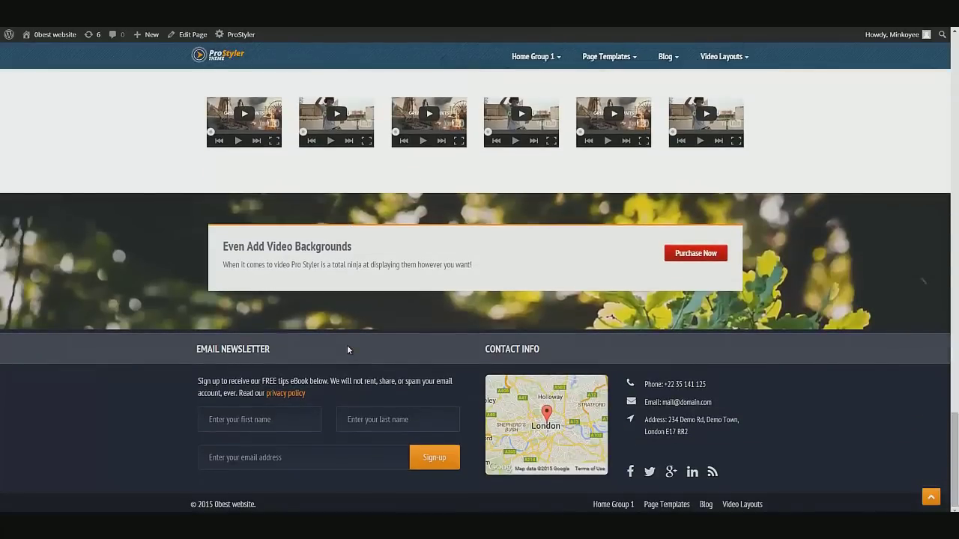
- Look back up through the Video Home Page's video columns and gallery to its header
scroll(380, 255, "up", 1)
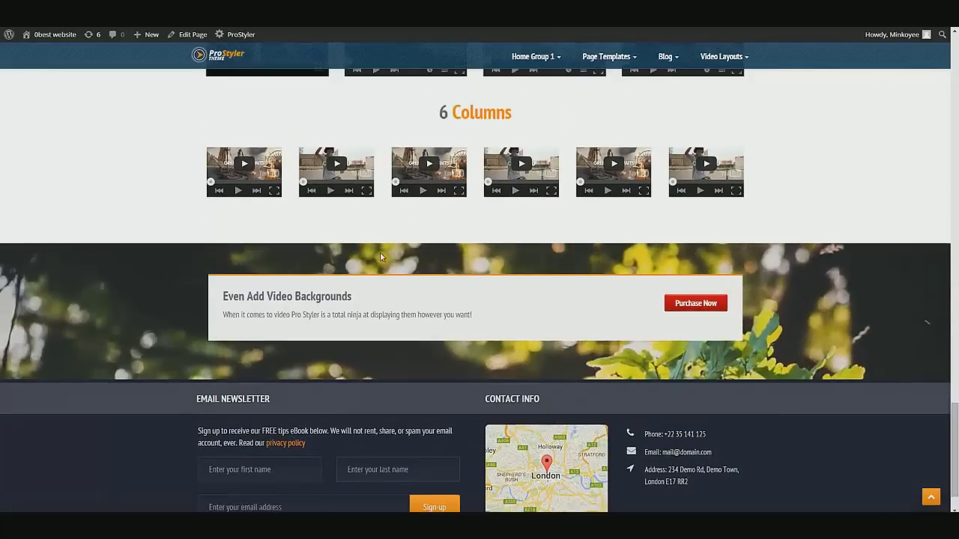
scroll(380, 251, "up", 1)
scroll(951, 105, "up", 12)
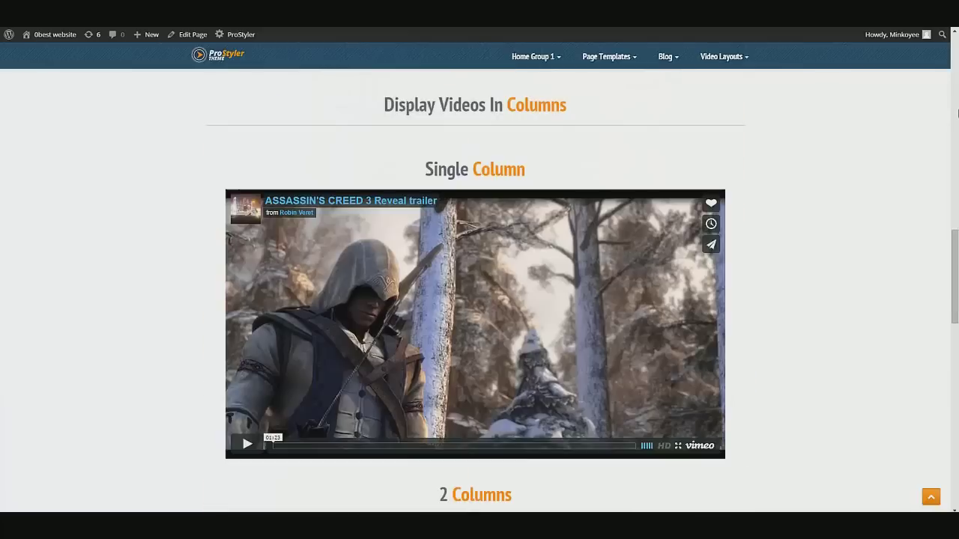
scroll(957, 60, "up", 8)
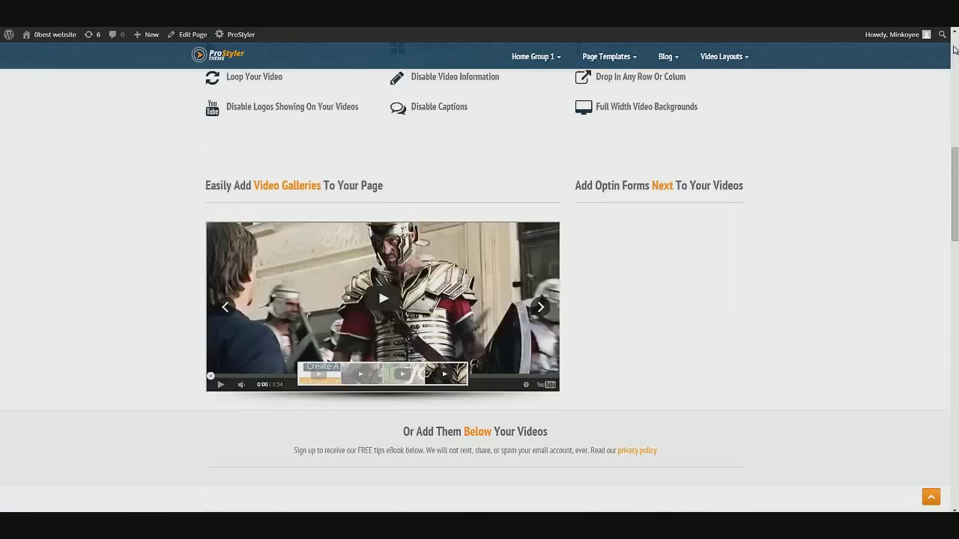
scroll(956, 50, "up", 9)
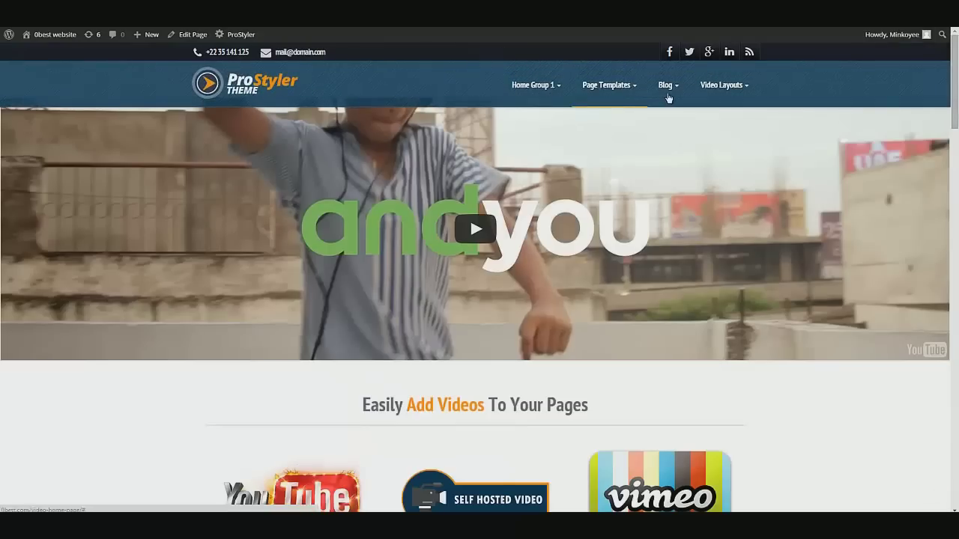
- Open the ProStyler theme options and go from the Demo Importer section to General Settings
left_click(235, 33)
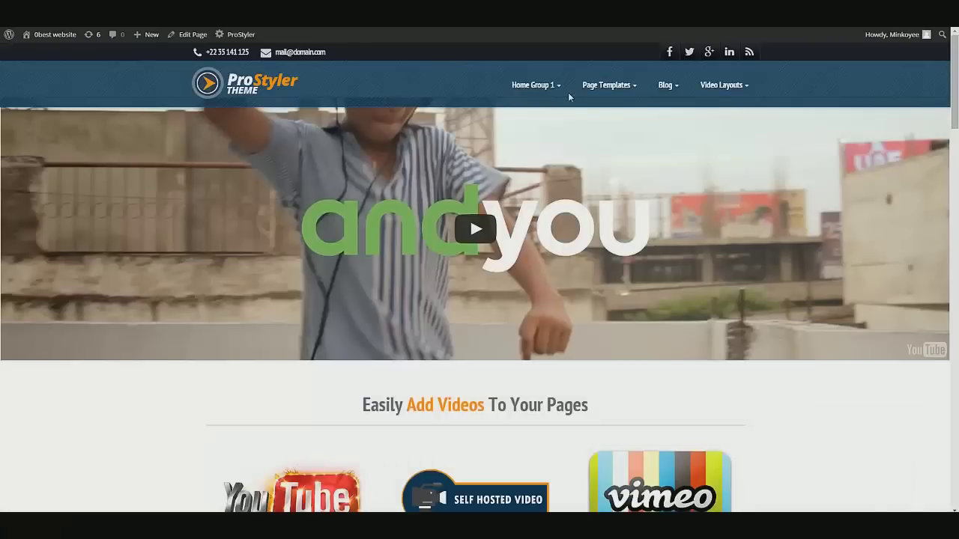
mouse_move(605, 88)
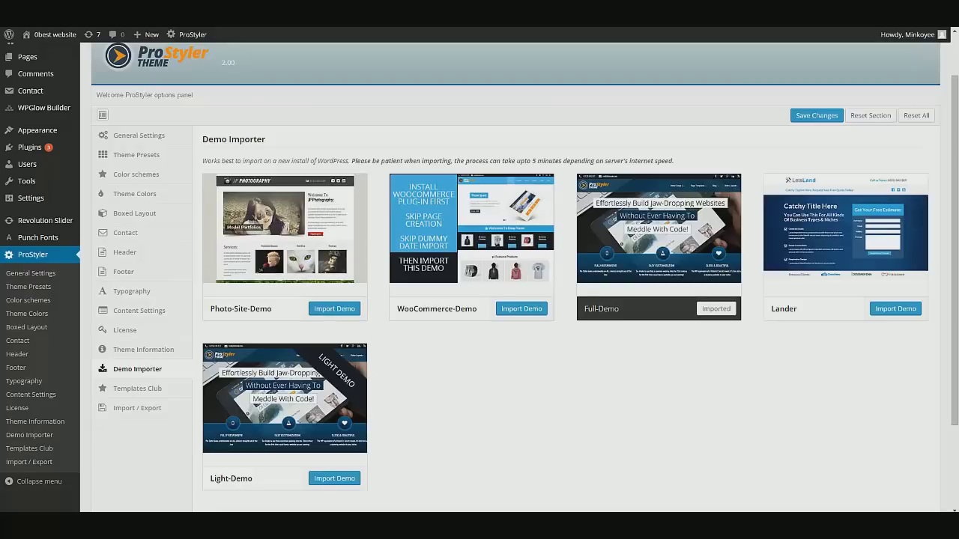
left_click_drag(222, 164, 274, 164)
left_click(278, 158)
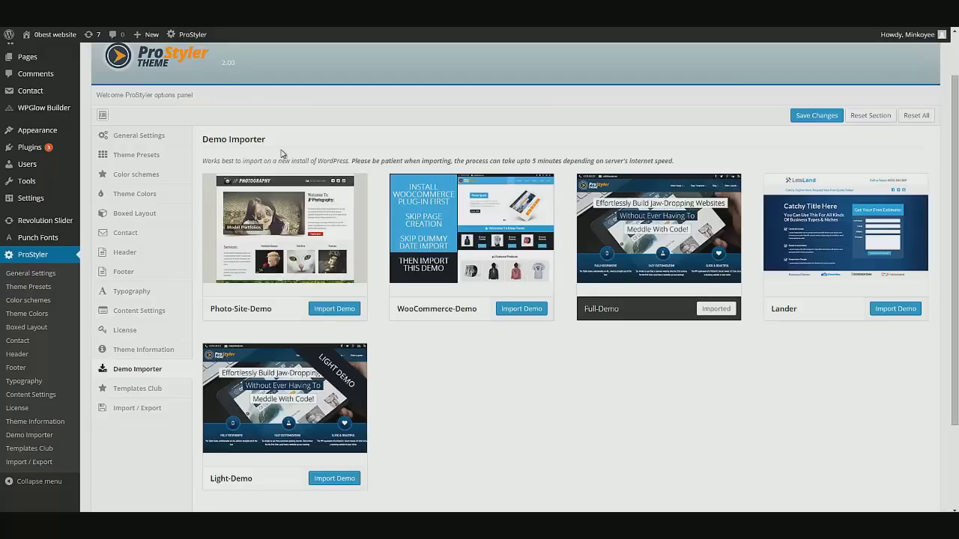
left_click(147, 142)
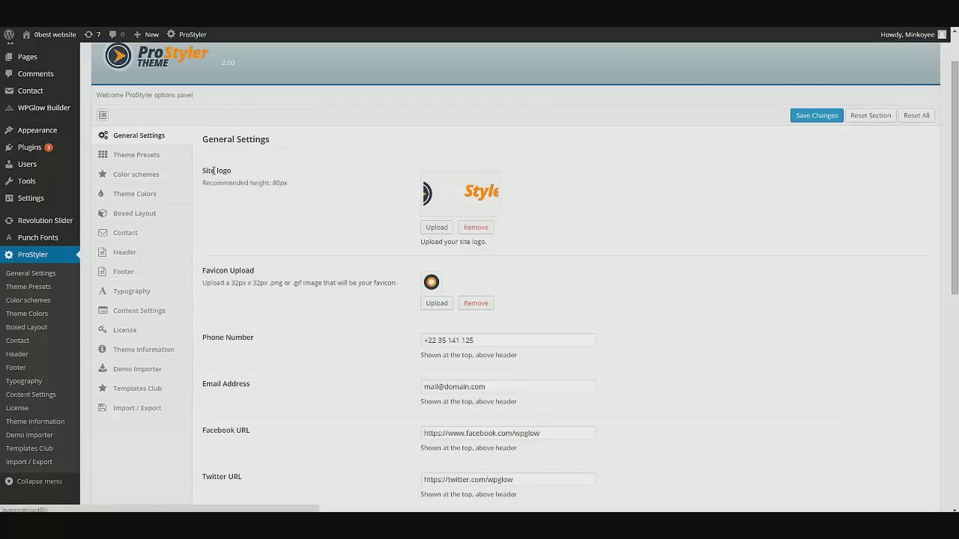
- Examine the site logo setting and its recommended height in General Settings
left_click_drag(211, 171, 387, 204)
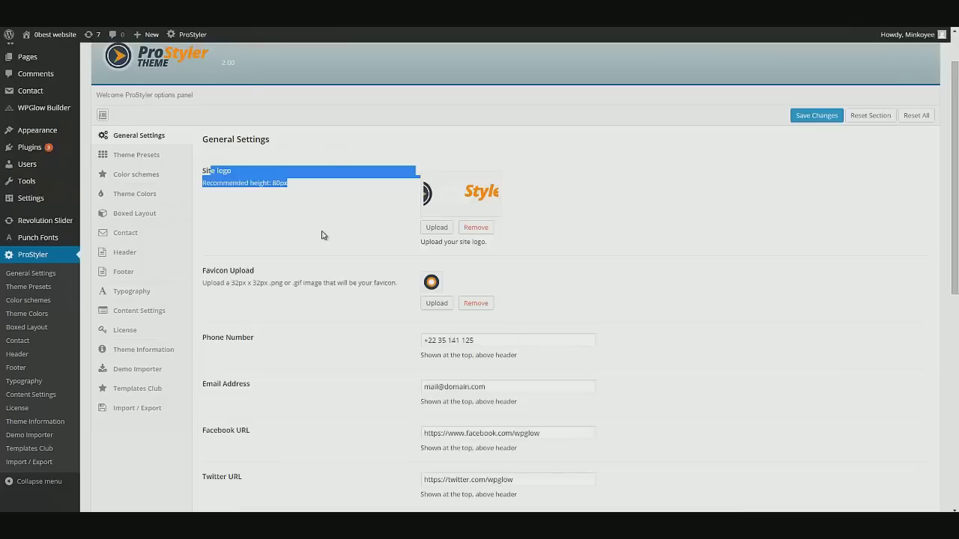
left_click(281, 200)
left_click_drag(288, 183, 291, 183)
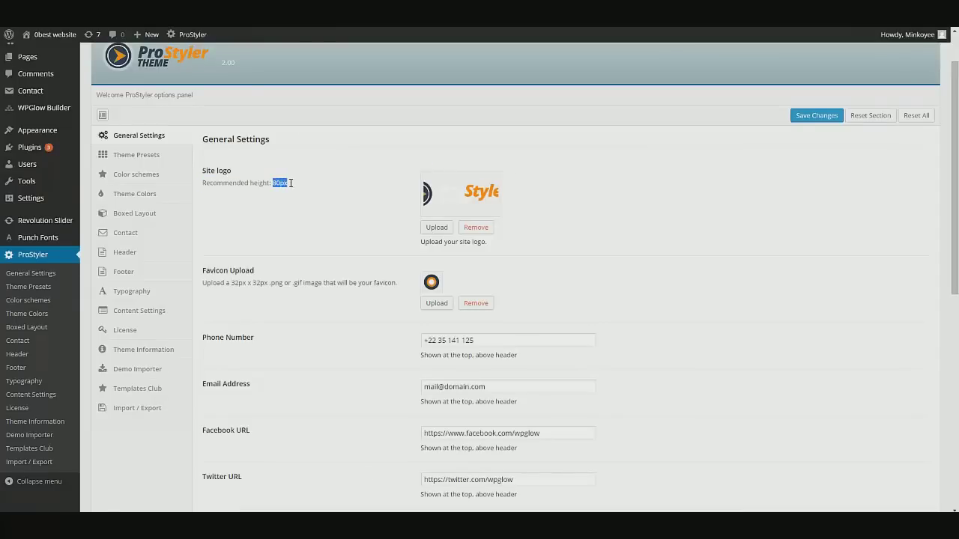
- Replace the header's phone number with a new one in General Settings and save the changes
scroll(286, 231, "down", 1)
scroll(286, 230, "down", 1)
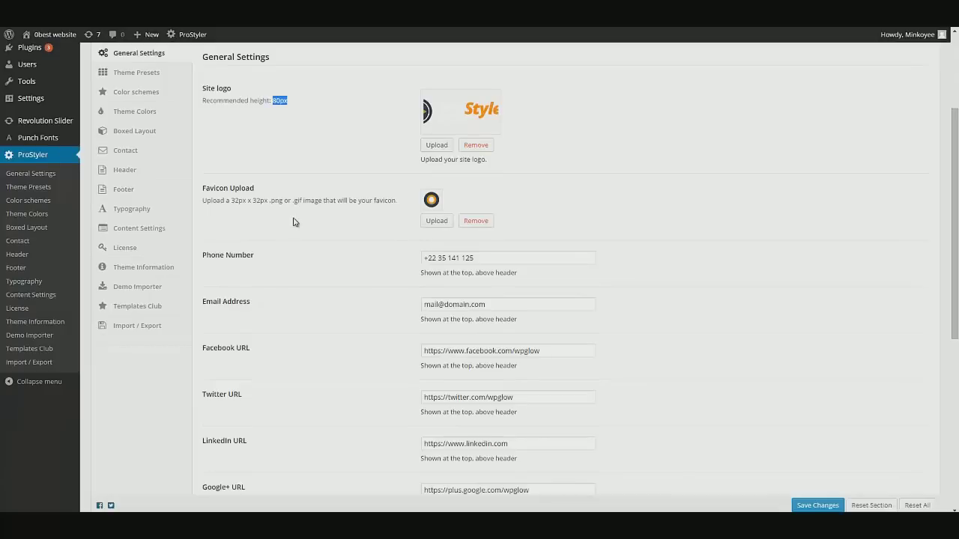
scroll(290, 225, "down", 1)
left_click_drag(478, 210, 502, 209)
type("800 123 4567")
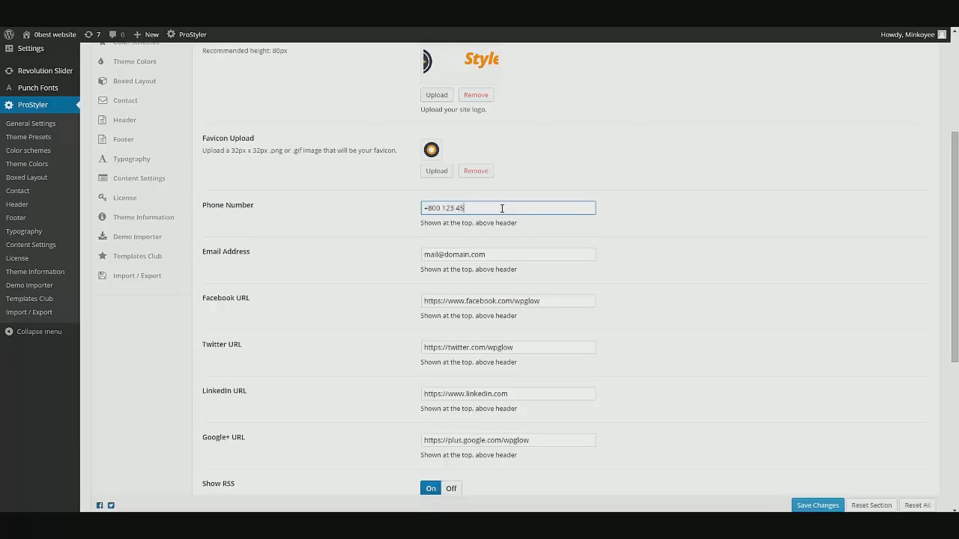
left_click(814, 505)
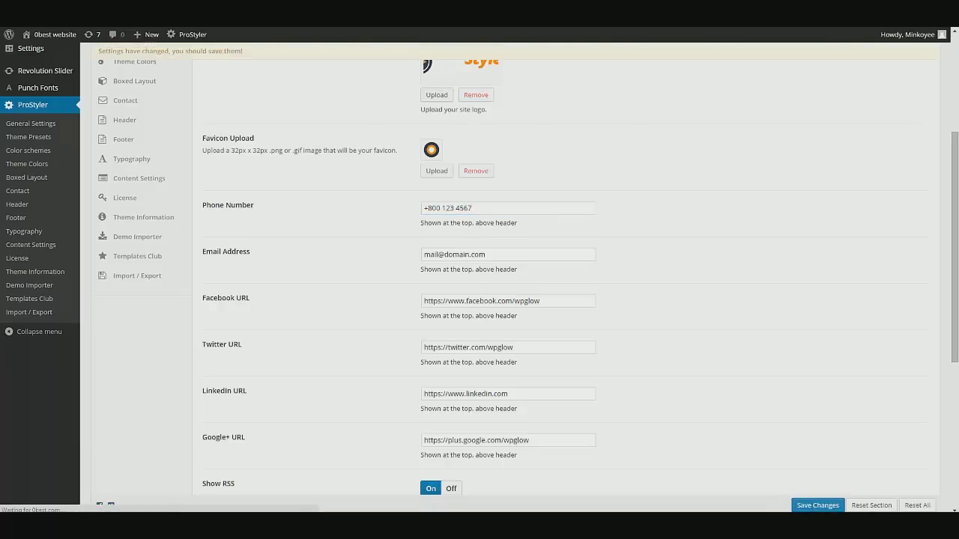
- Switch to the Video Home Page and reload it to check the phone number in its header
key("ctrl+Tab")
right_click(139, 74)
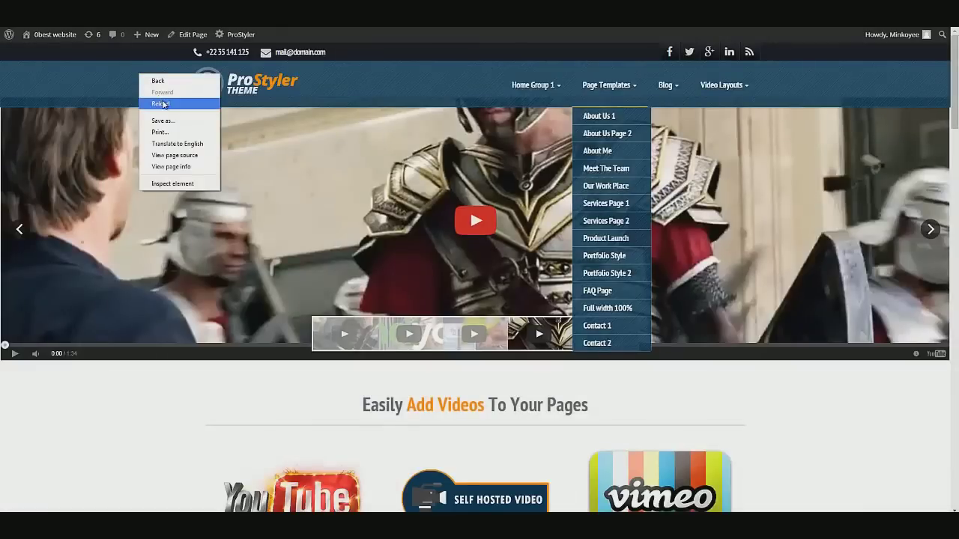
left_click(163, 104)
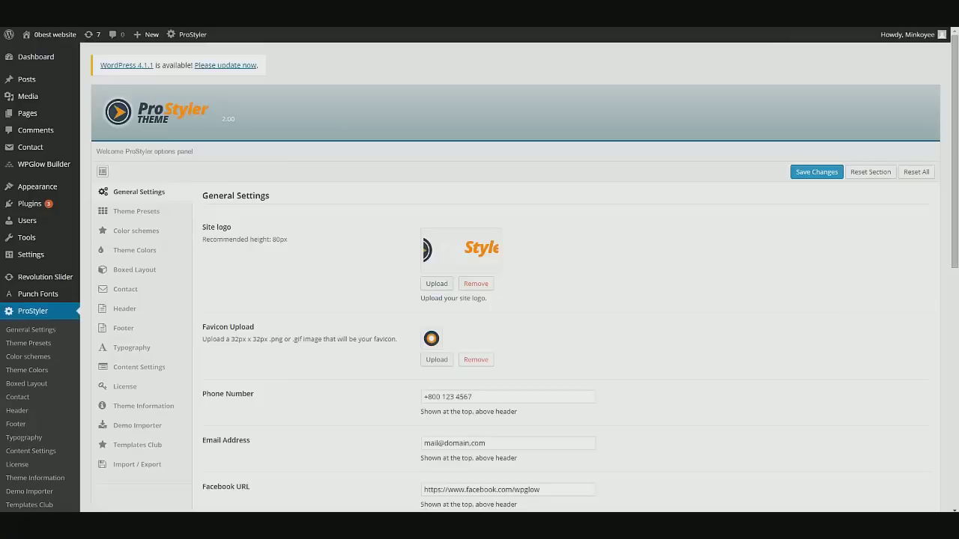
- Return to General Settings and review the email address and Facebook URL fields
scroll(407, 365, "down", 2)
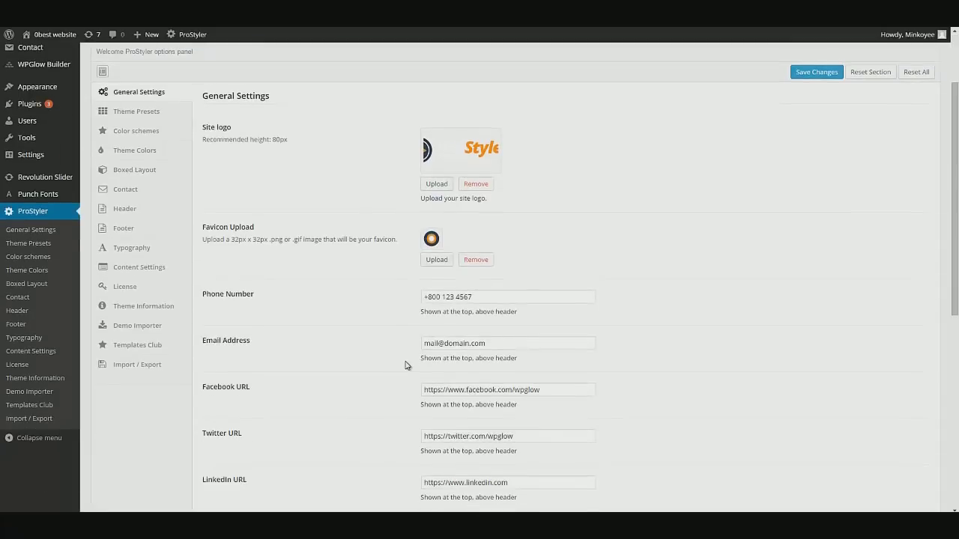
left_click(428, 295)
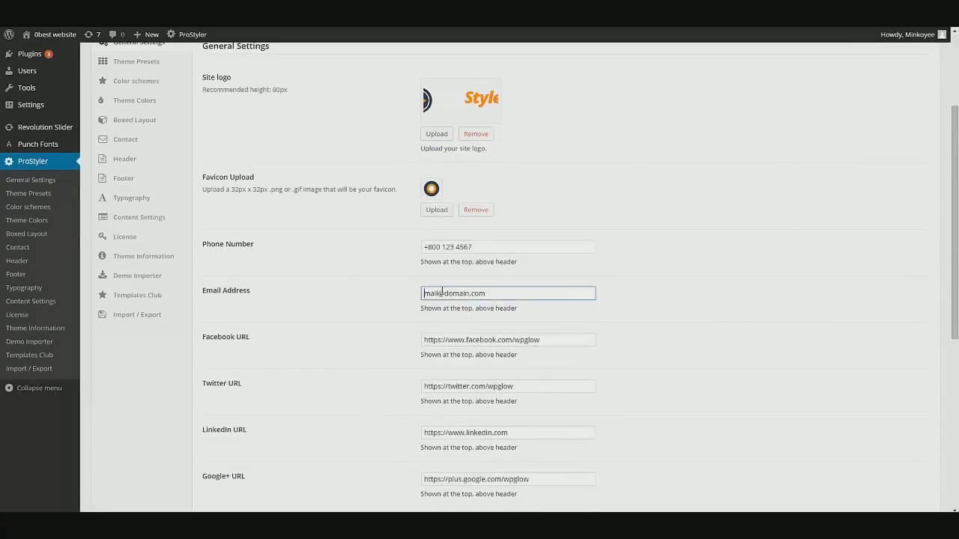
scroll(428, 365, "down", 2)
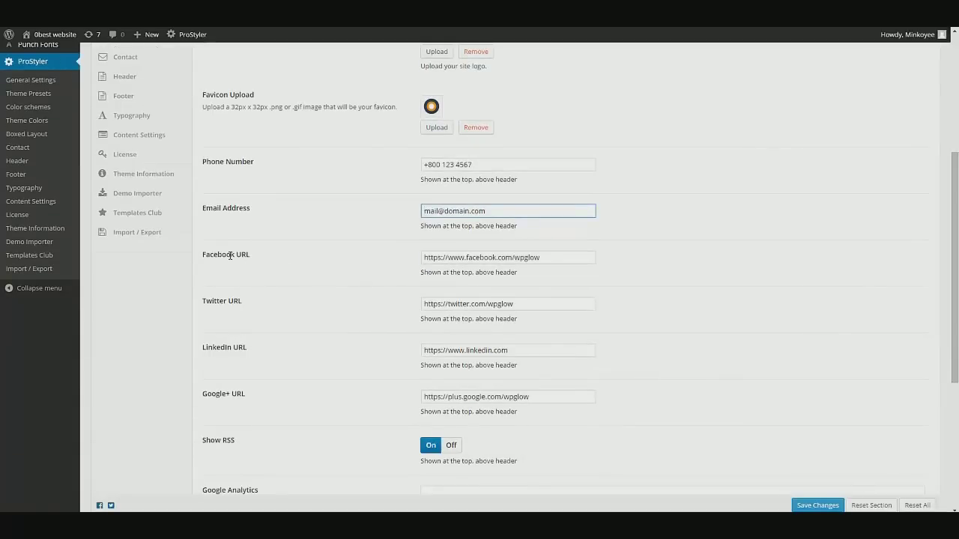
left_click_drag(427, 259, 402, 257)
left_click(565, 257)
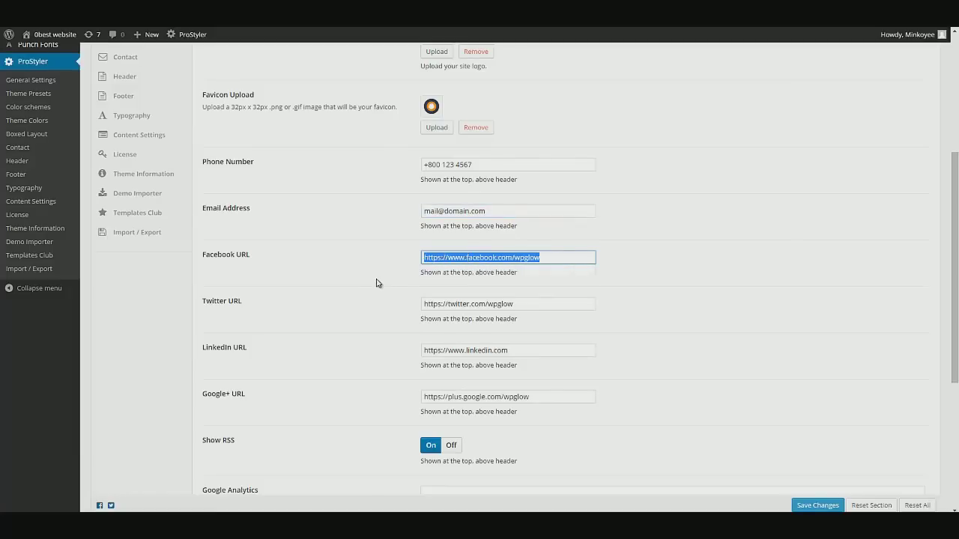
left_click(380, 283)
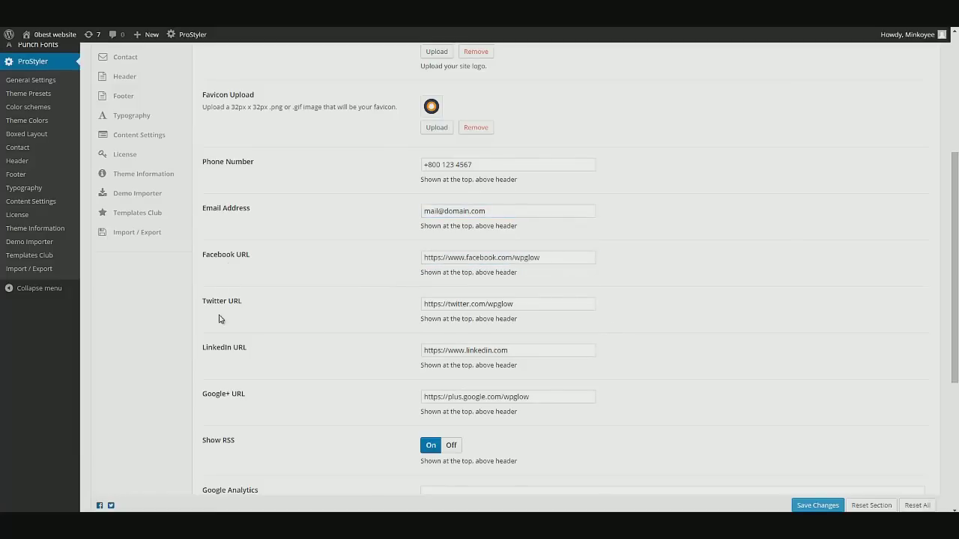
- Review the remaining social links, Show RSS, Google Analytics and Custom CSS Code settings, and return to the start of General Settings
scroll(233, 387, "down", 1)
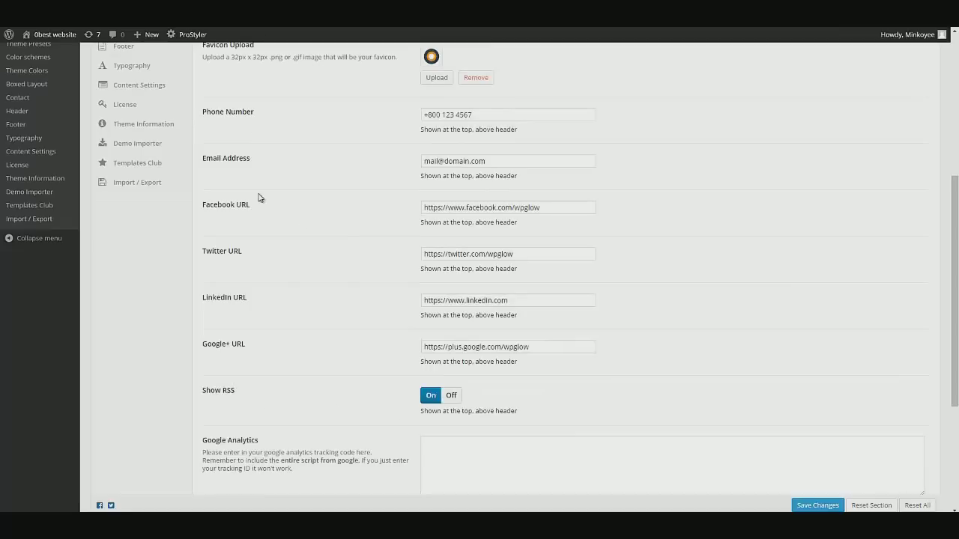
scroll(302, 216, "down", 1)
scroll(279, 248, "down", 1)
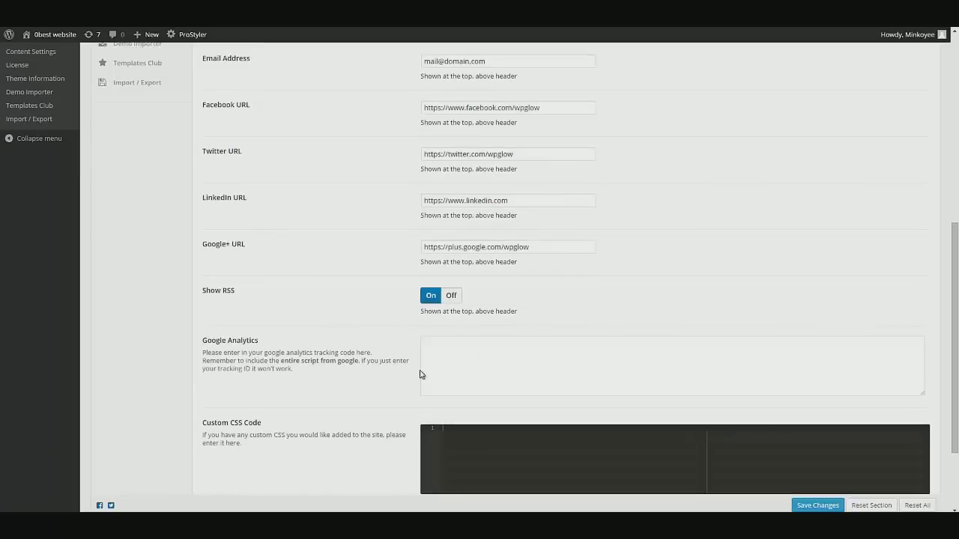
scroll(337, 352, "down", 3)
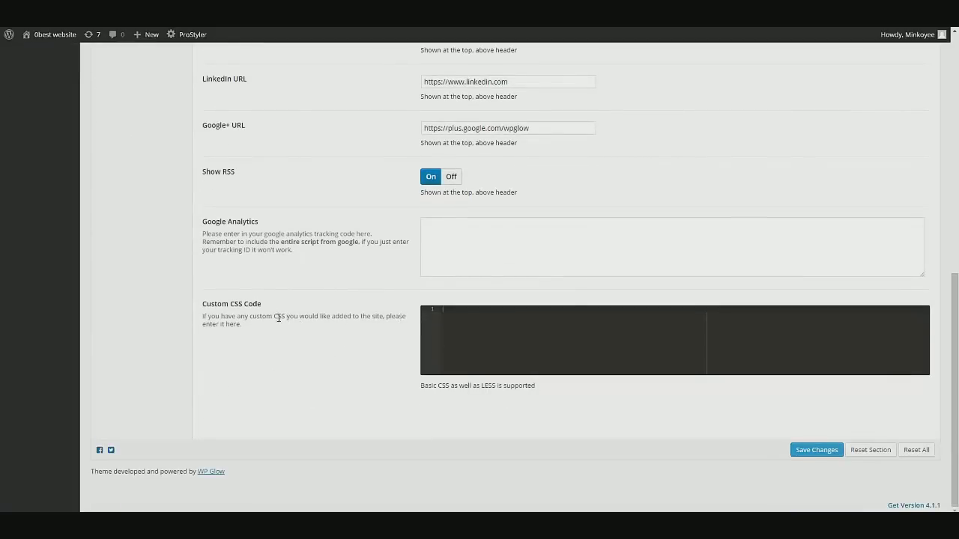
left_click_drag(405, 317, 261, 304)
scroll(245, 296, "up", 3)
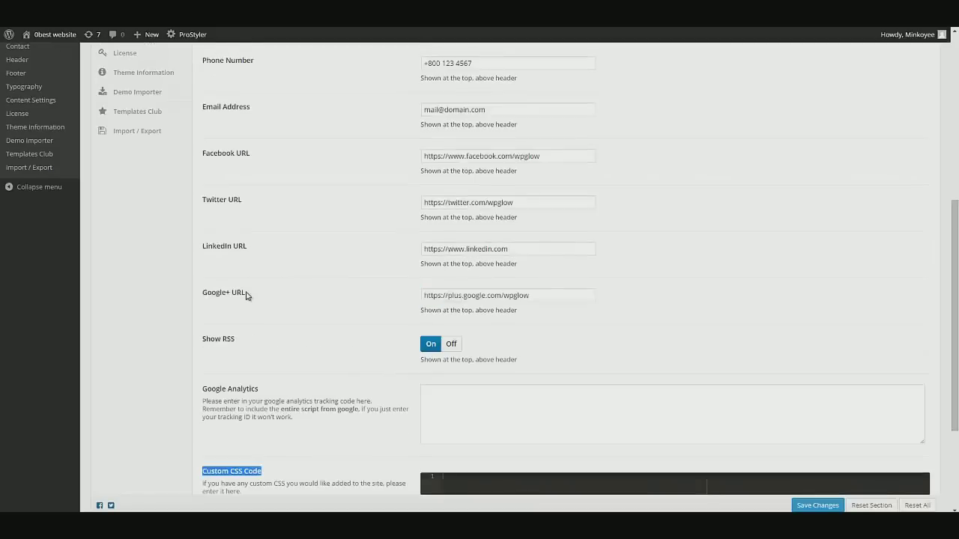
scroll(217, 176, "up", 3)
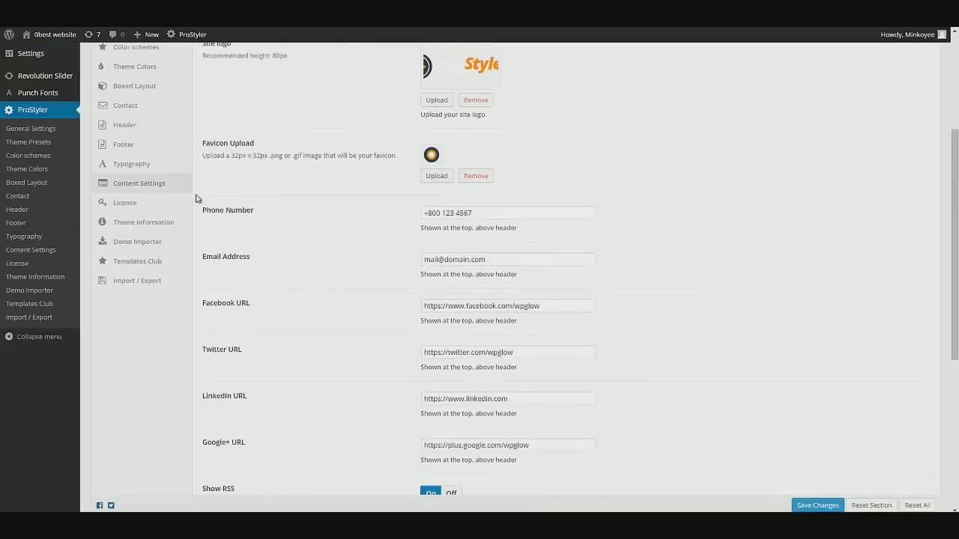
scroll(197, 197, "up", 1)
scroll(194, 194, "up", 2)
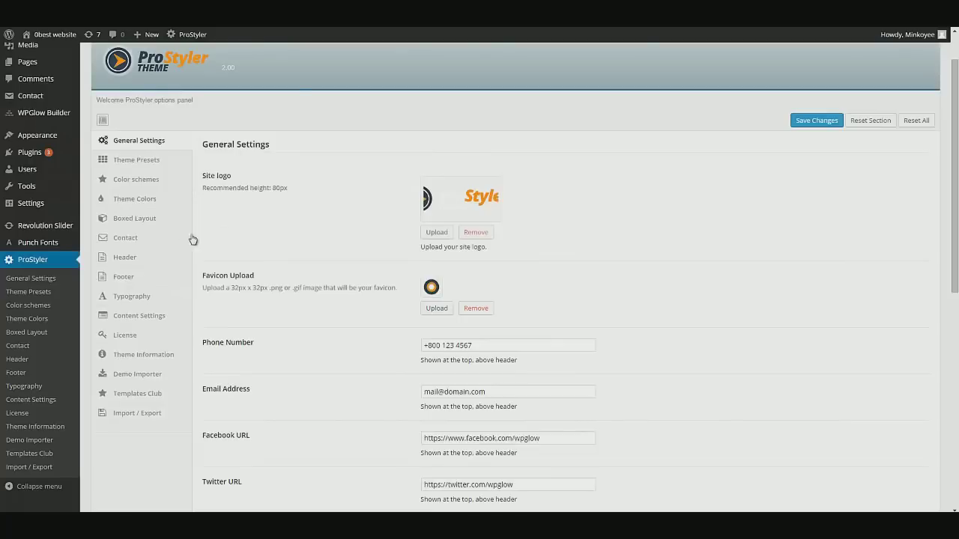
- Apply the second, dark preset in Theme Presets and accept replacing the current options with its values
left_click(155, 167)
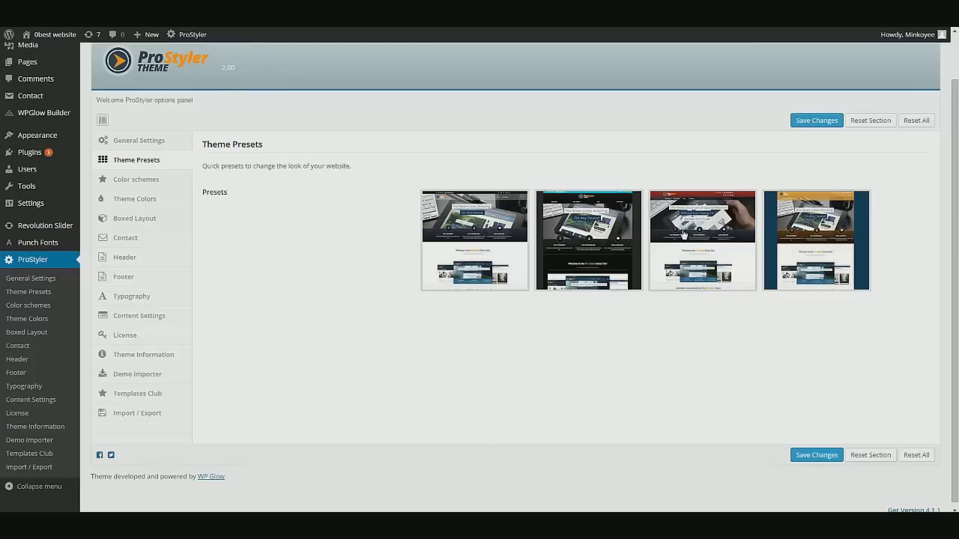
left_click(602, 271)
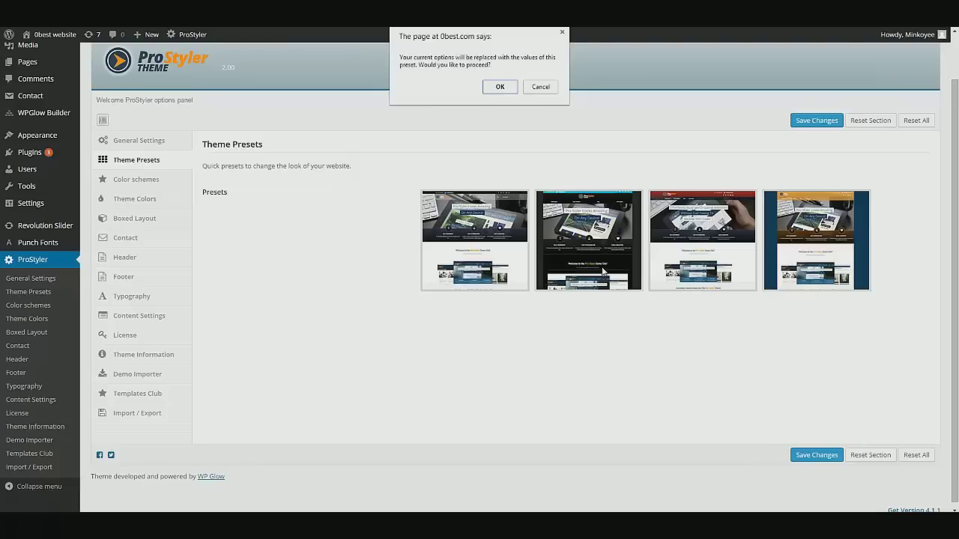
left_click(500, 87)
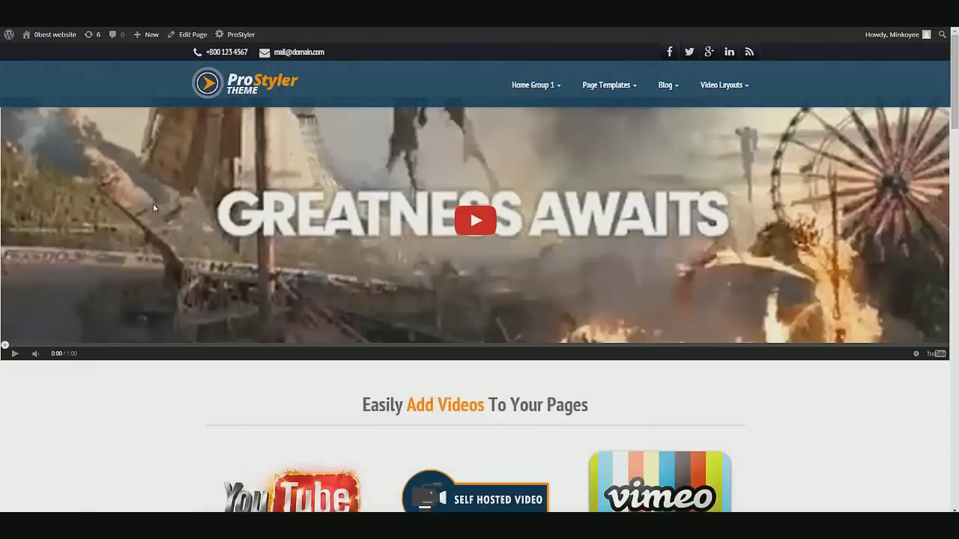
- Reload the Video Home Page and examine how the dark preset styles its header, video sections and columns
right_click(135, 176)
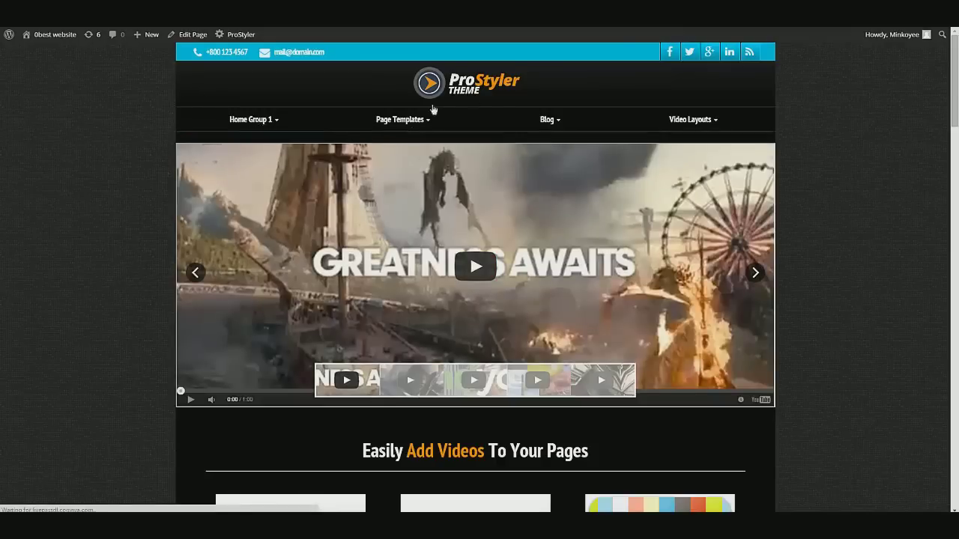
scroll(924, 122, "down", 2)
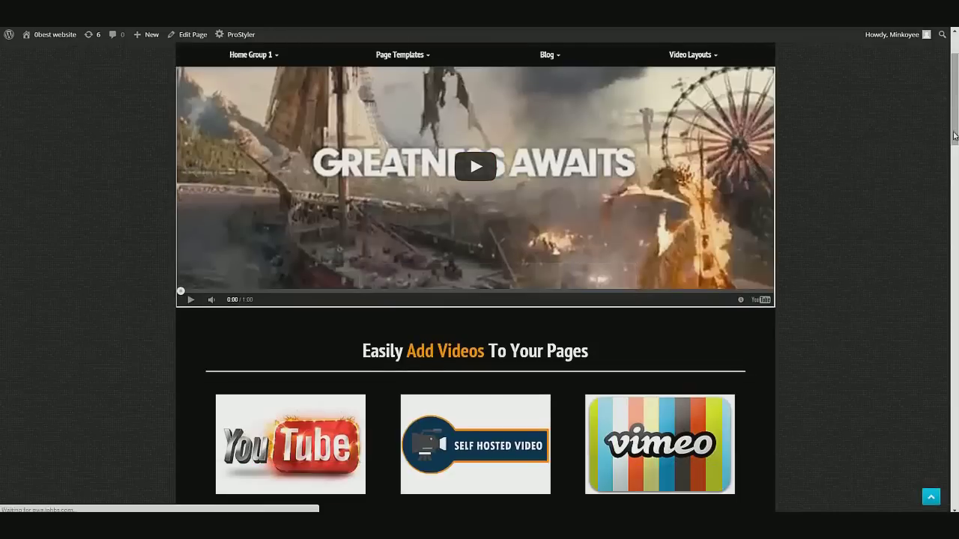
scroll(949, 151, "down", 2)
scroll(949, 151, "down", 5)
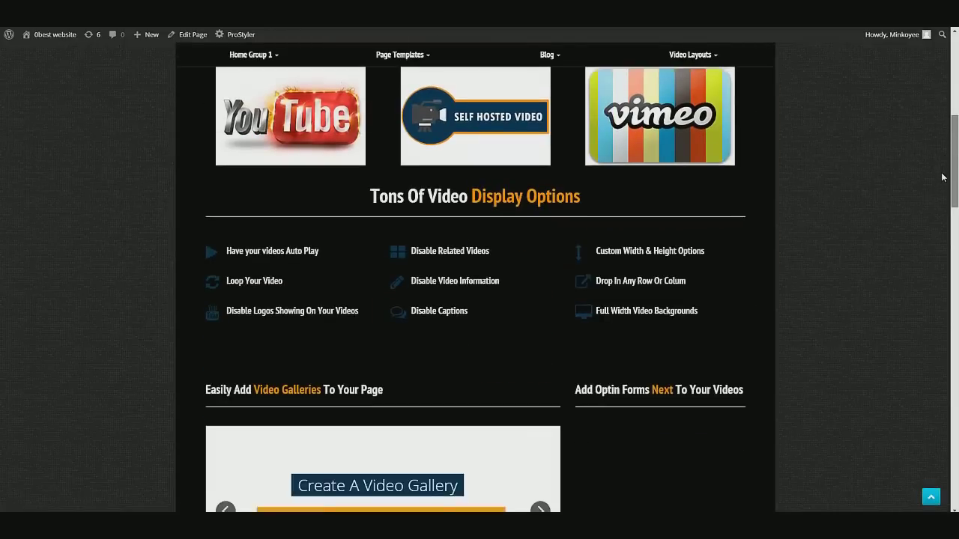
scroll(827, 172, "down", 3)
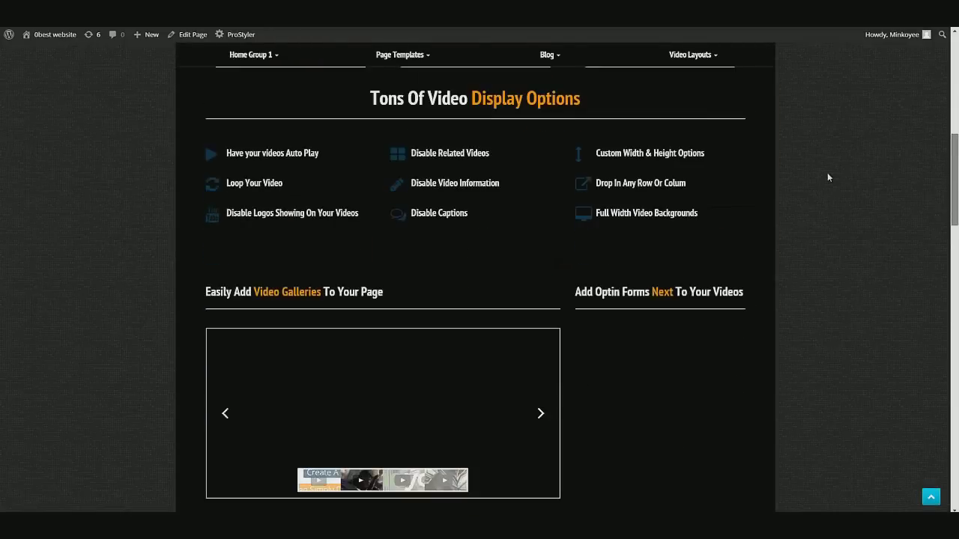
scroll(822, 184, "down", 1)
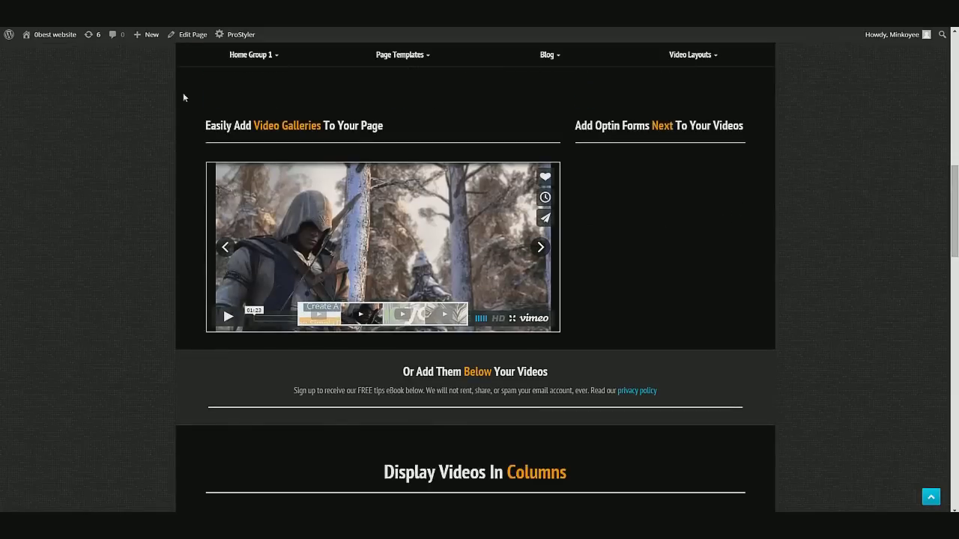
scroll(232, 141, "down", 3)
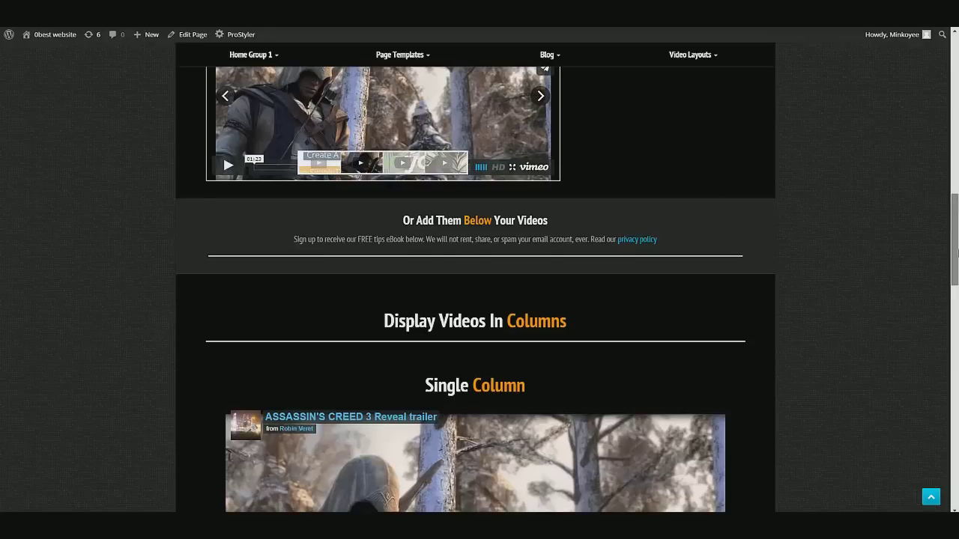
scroll(957, 269, "down", 2)
scroll(957, 283, "down", 2)
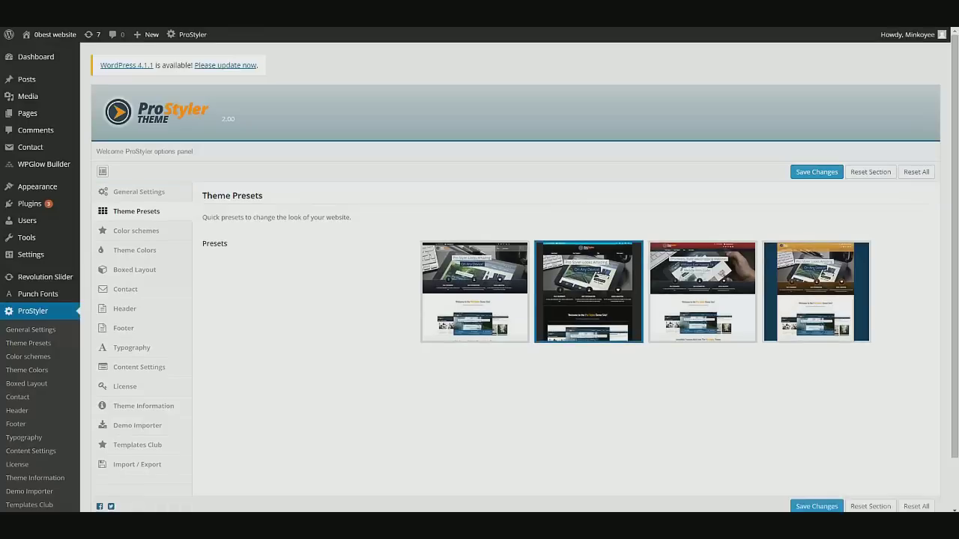
- Return to the ProStyler options and look over the Color schemes section
left_click(152, 237)
scroll(310, 259, "down", 3)
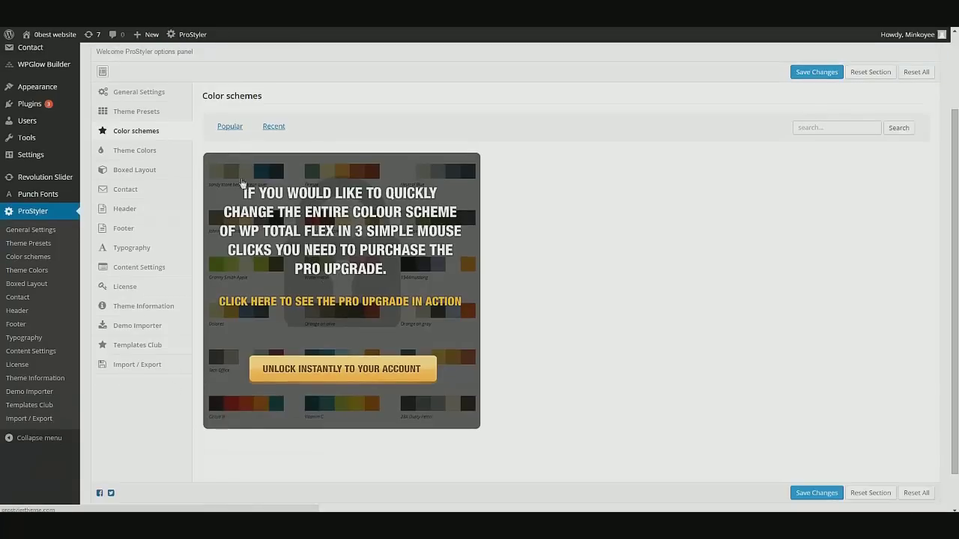
left_click(137, 111)
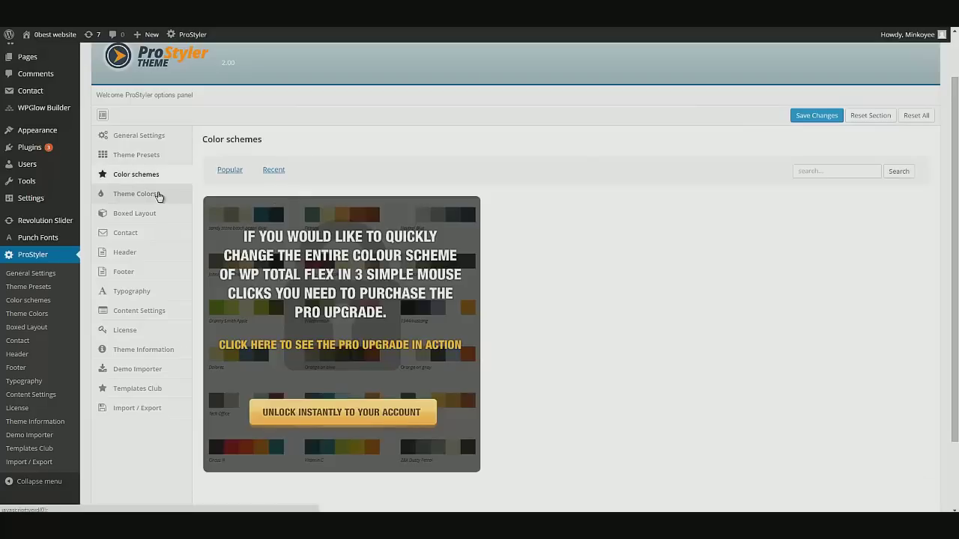
- Review the Theme Colors options, including primary and secondary colors, dark mode, footer and slider info box backgrounds
left_click(158, 196)
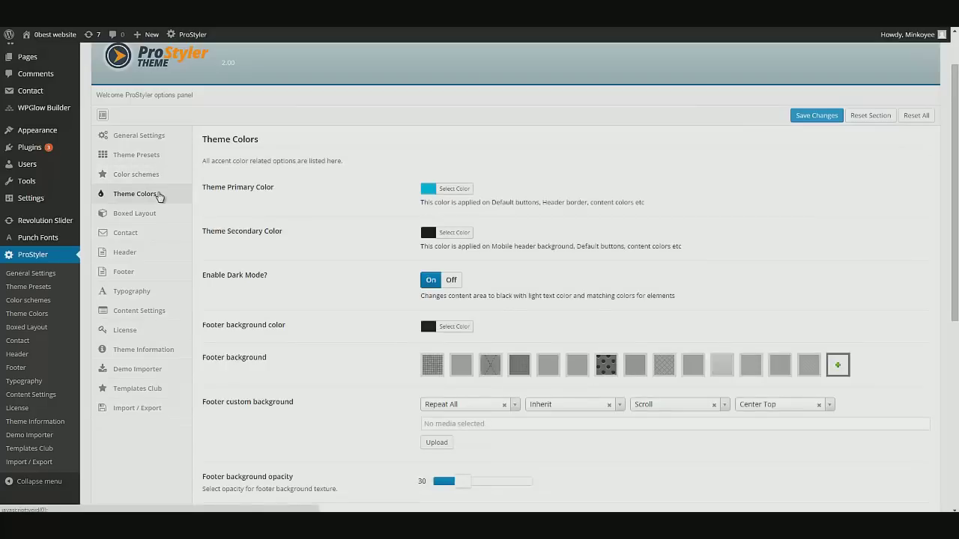
scroll(485, 372, "down", 1)
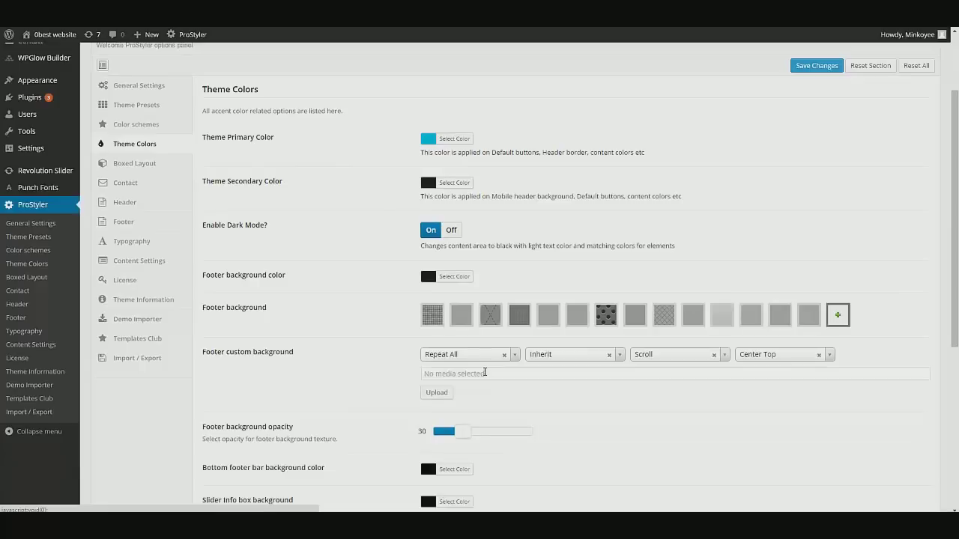
scroll(326, 422, "down", 3)
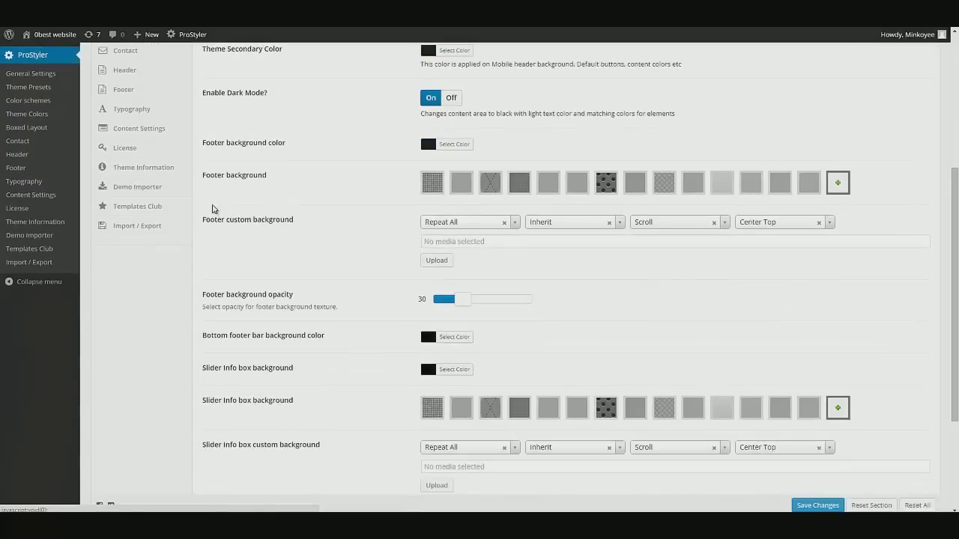
scroll(210, 207, "up", 3)
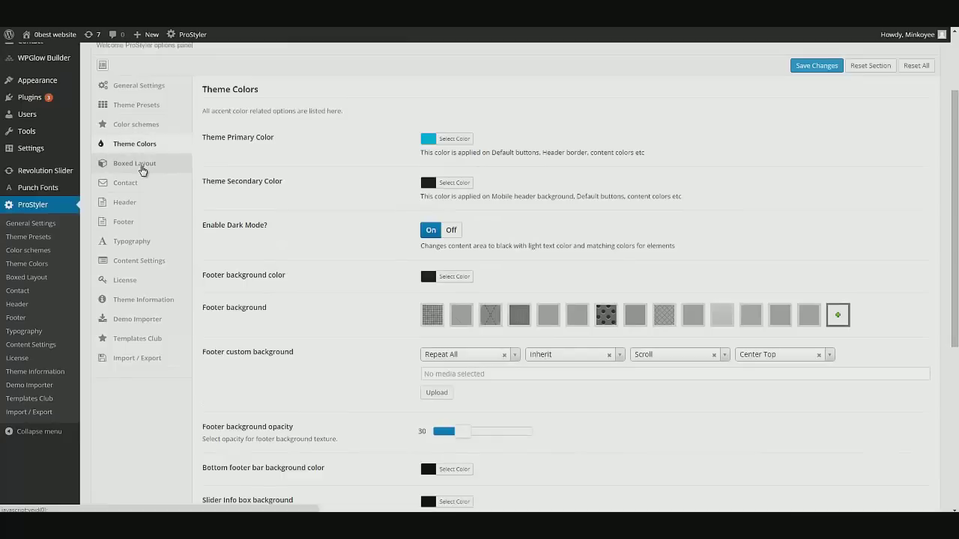
- Turn off the Boxed Layout throughout the site, save the changes and dismiss the Windows color scheme dialog
left_click(142, 167)
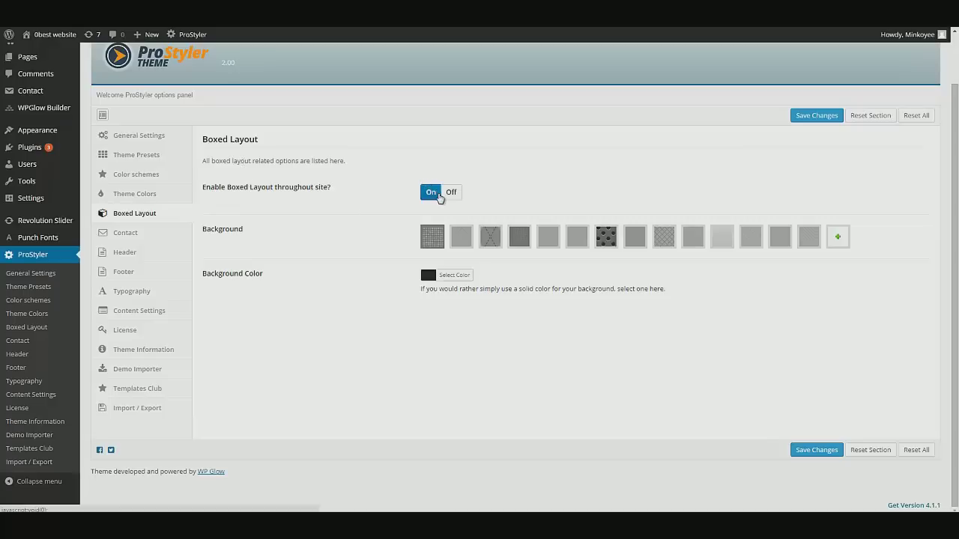
left_click(451, 193)
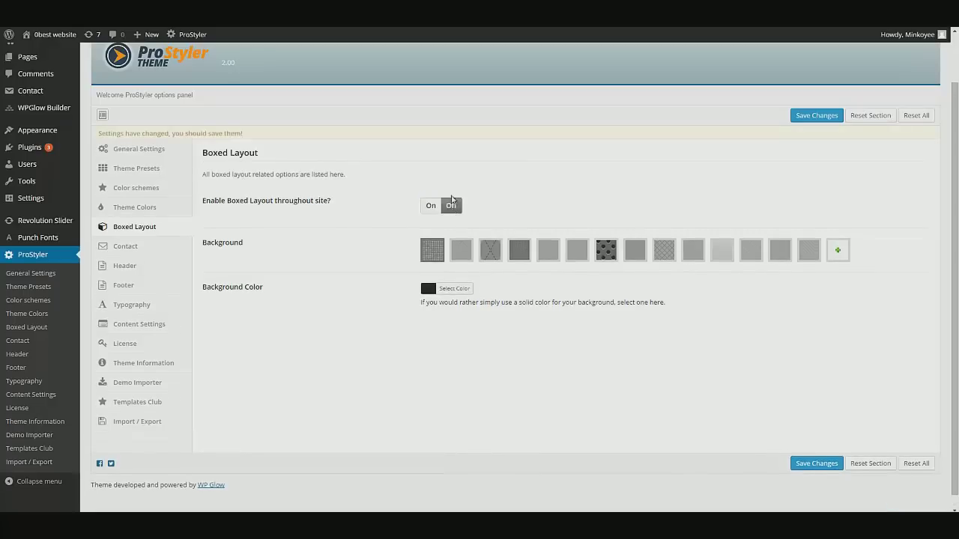
left_click(816, 115)
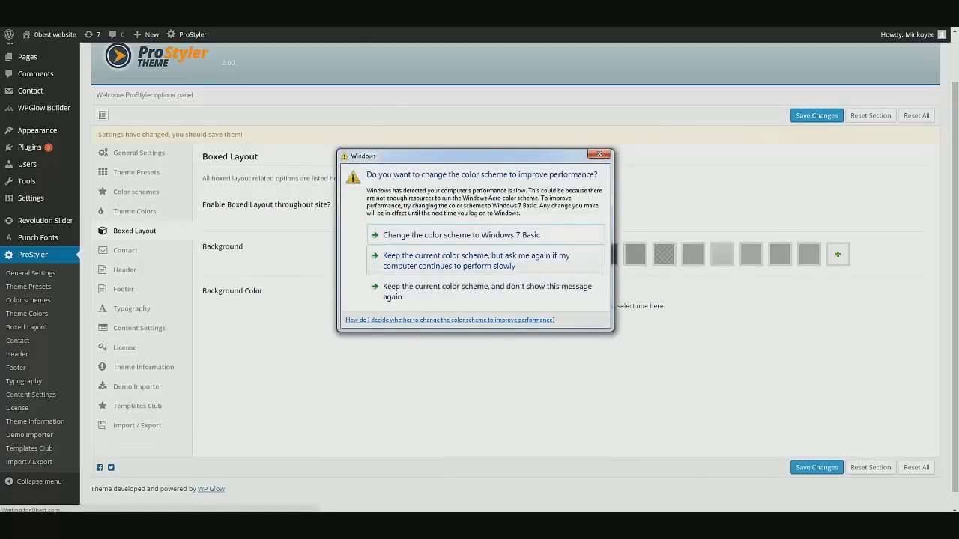
key("Escape")
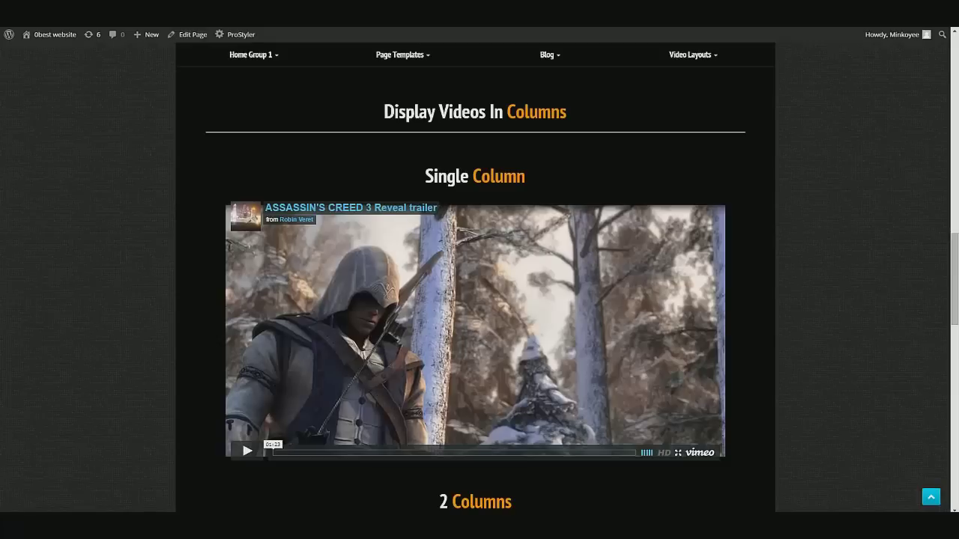
- Reload the Video Home Page and check its layout with Boxed Layout disabled
right_click(241, 110)
left_click(250, 138)
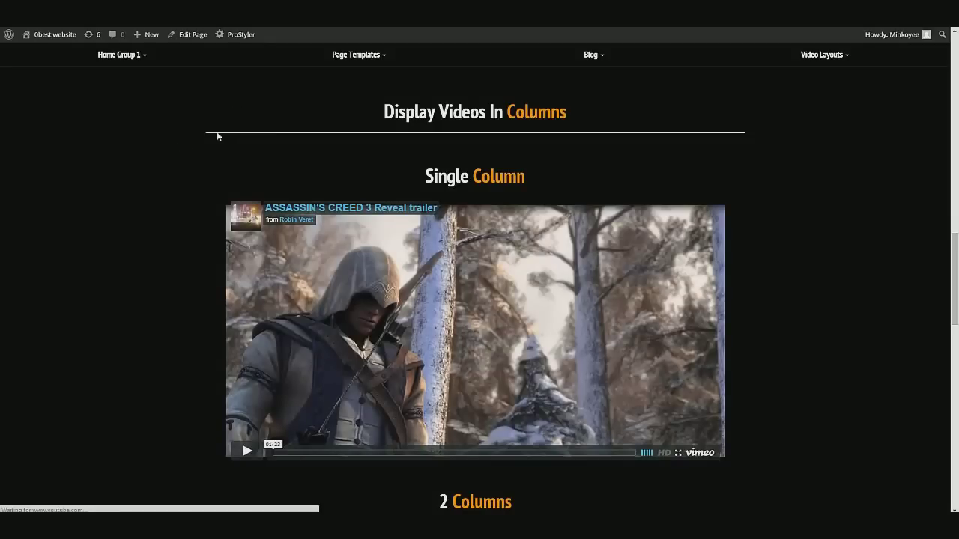
scroll(12, 170, "down", 1)
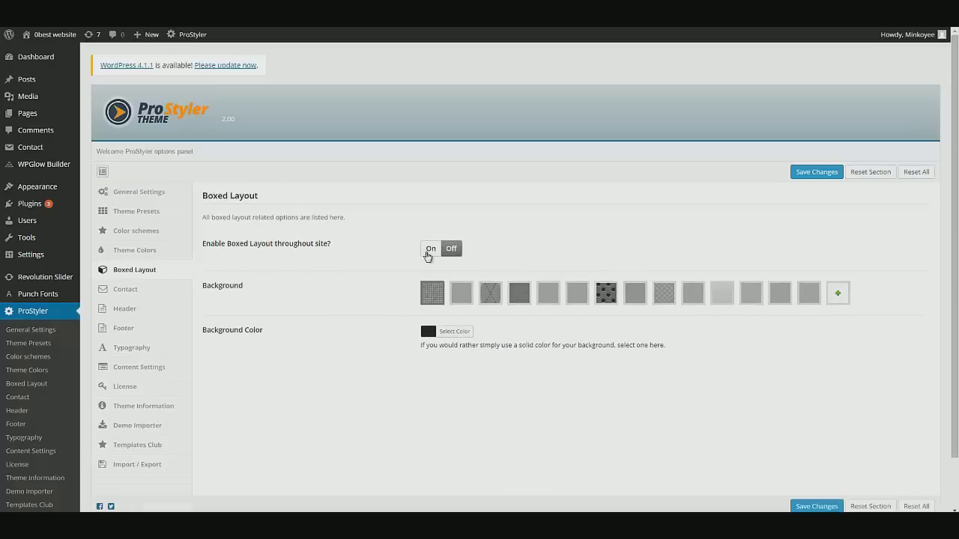
- Turn the Boxed Layout back on throughout the site, save the changes and reload the Video Home Page
left_click(432, 250)
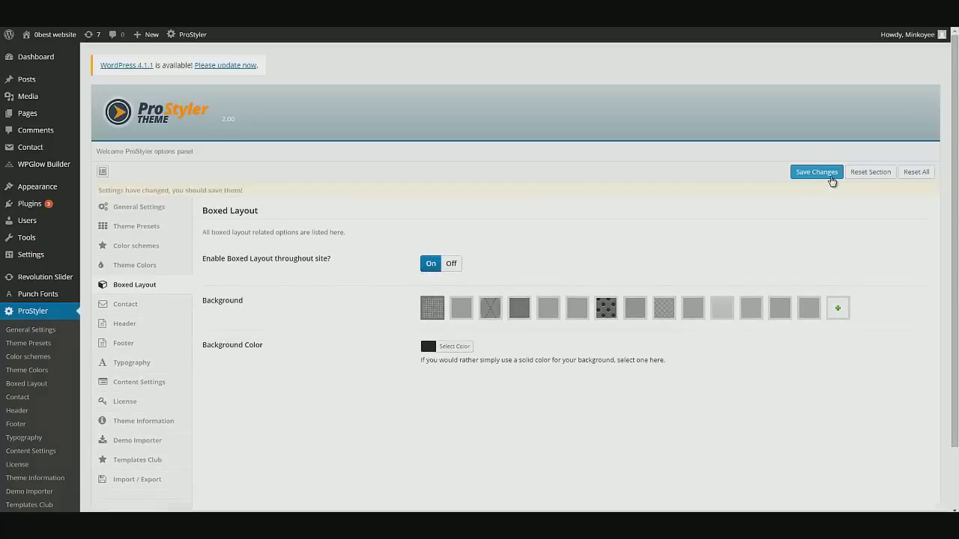
left_click(821, 176)
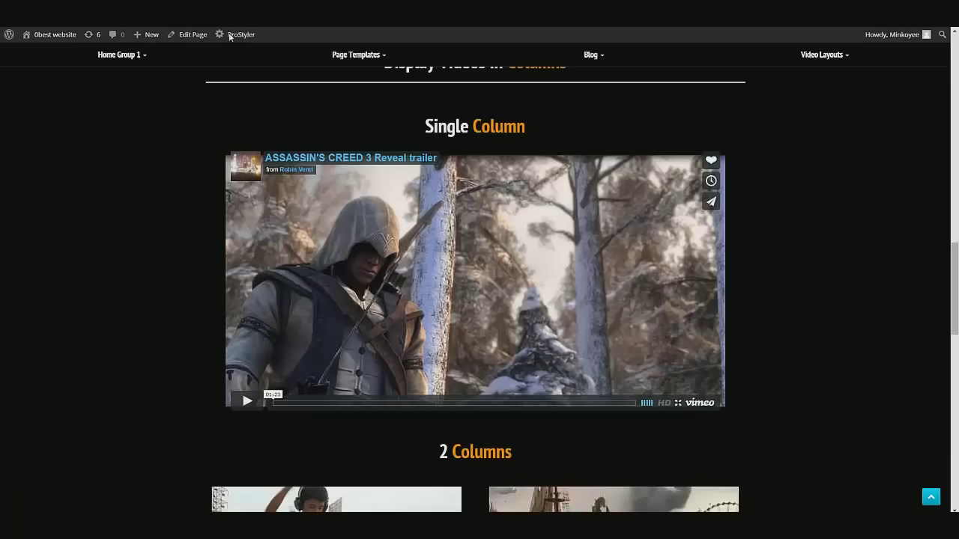
right_click(170, 158)
key("Escape")
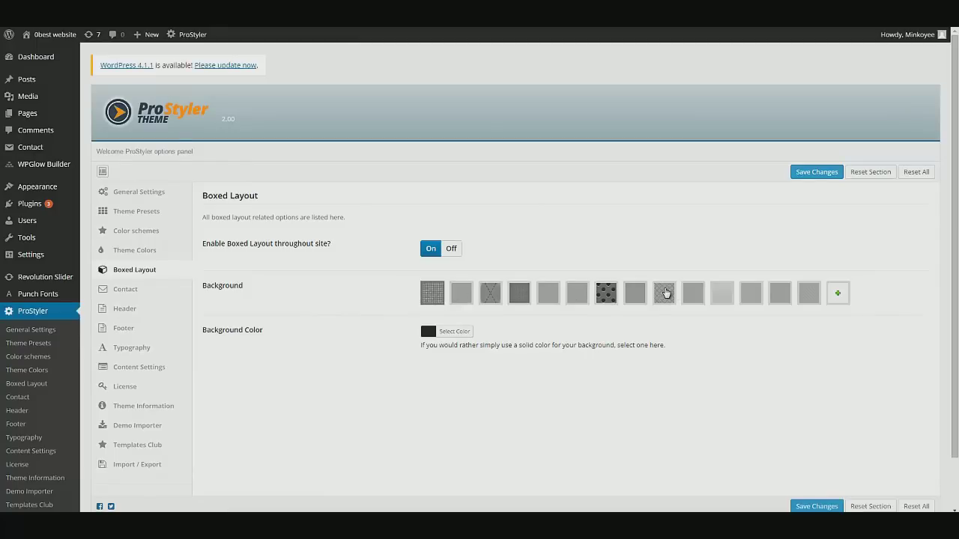
- Choose the ninth, diamond-patterned texture as the Boxed Layout background, save it and reload the Video Home Page
left_click(667, 293)
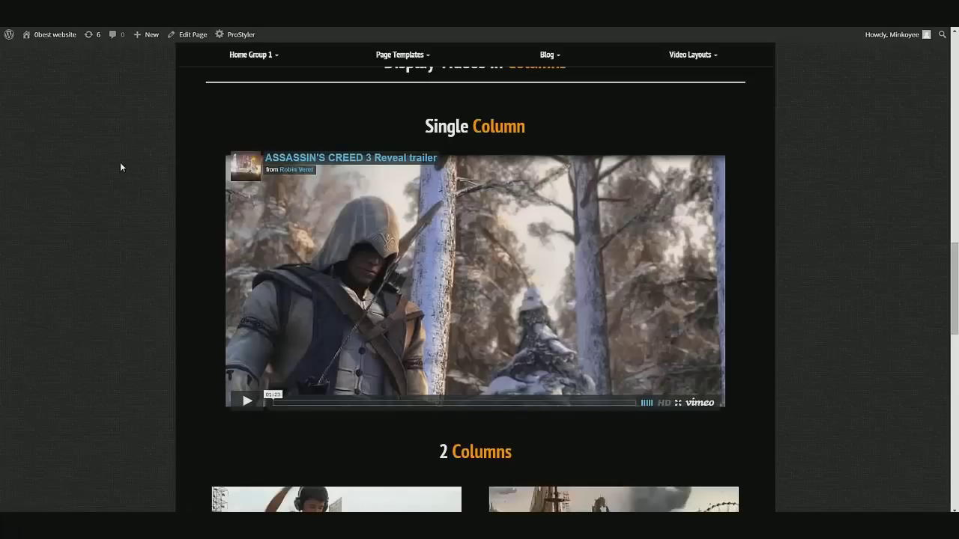
right_click(120, 164)
left_click(149, 195)
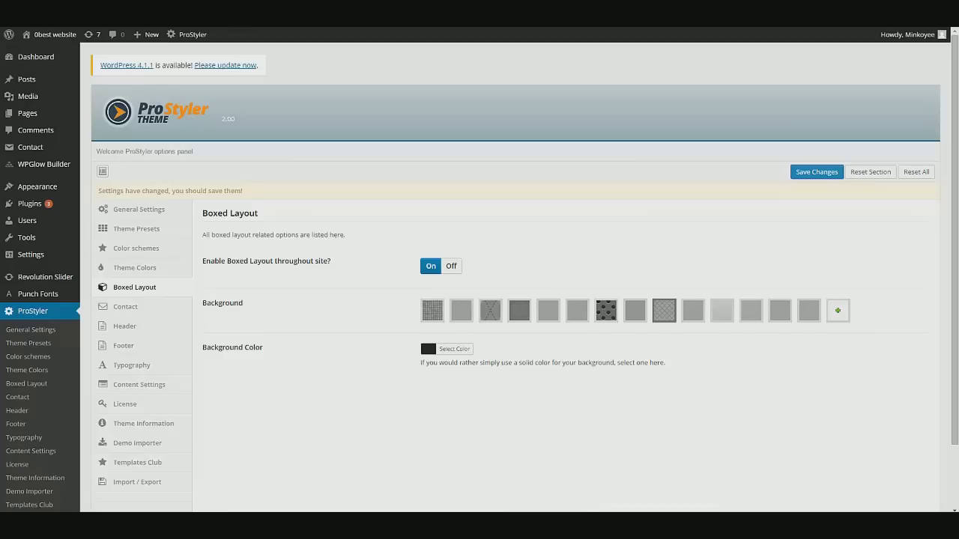
- Check the new background on the Video Home Page and review the map and marker options in the Contact settings
left_click(122, 294)
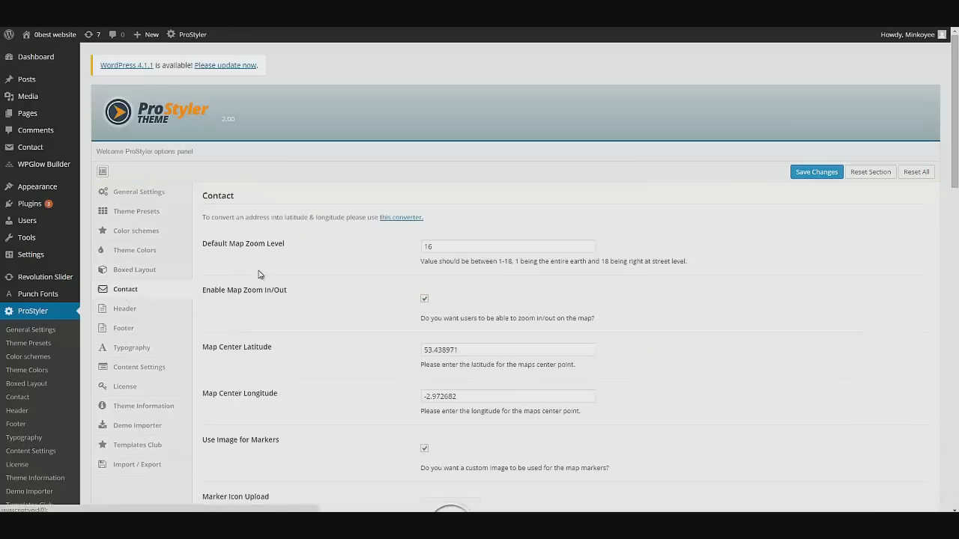
scroll(331, 263, "down", 5)
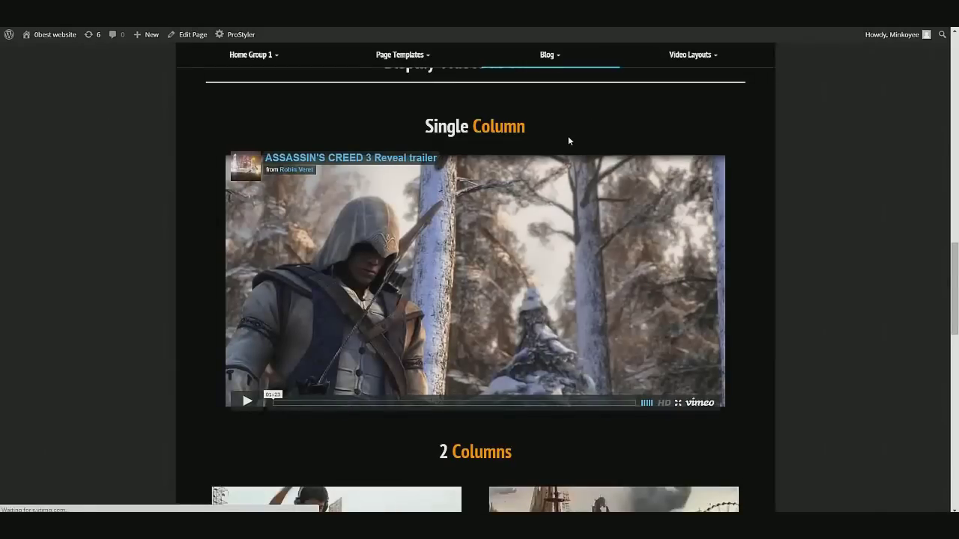
scroll(568, 141, "up", 5)
scroll(956, 63, "up", 12)
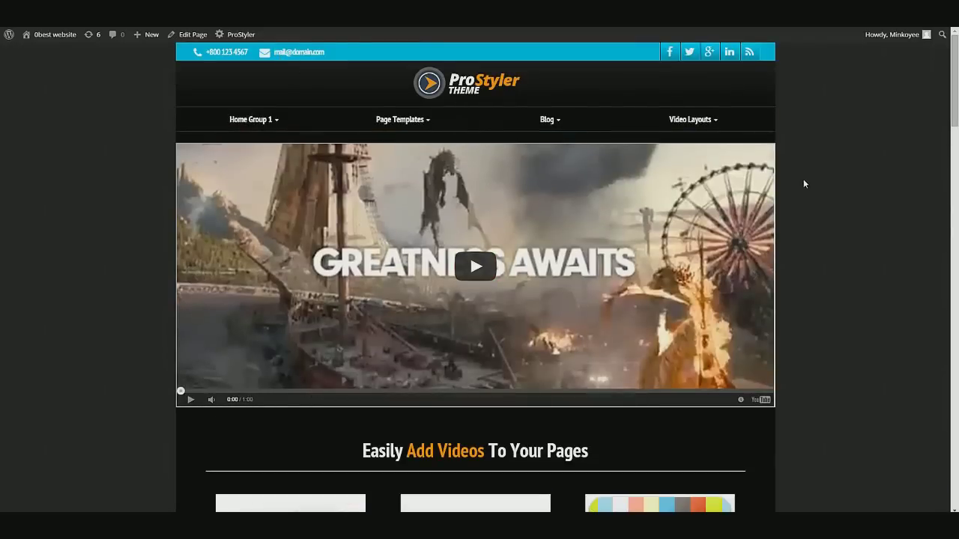
scroll(803, 184, "down", 15)
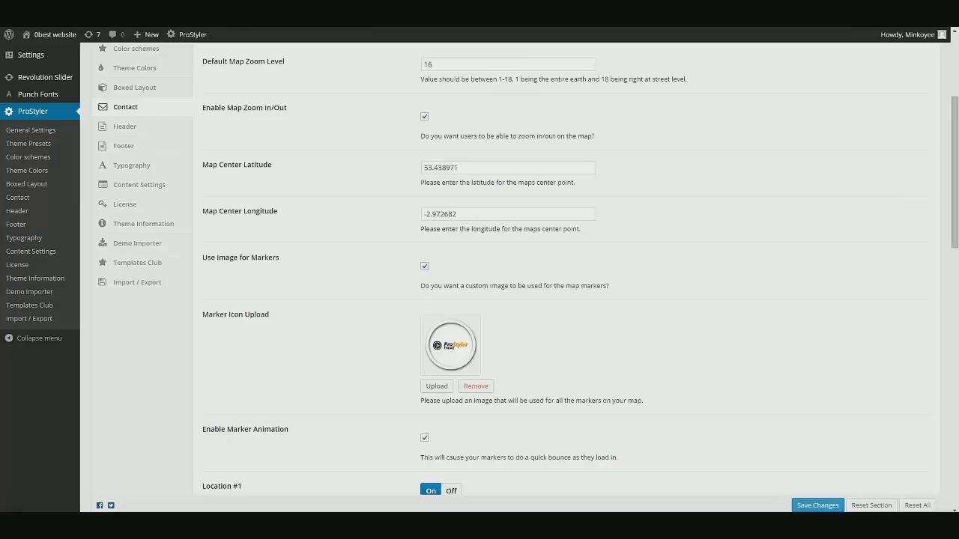
- Review the Header settings, including layout style, top bar colors, header background, opacity and navigation options
left_click(125, 126)
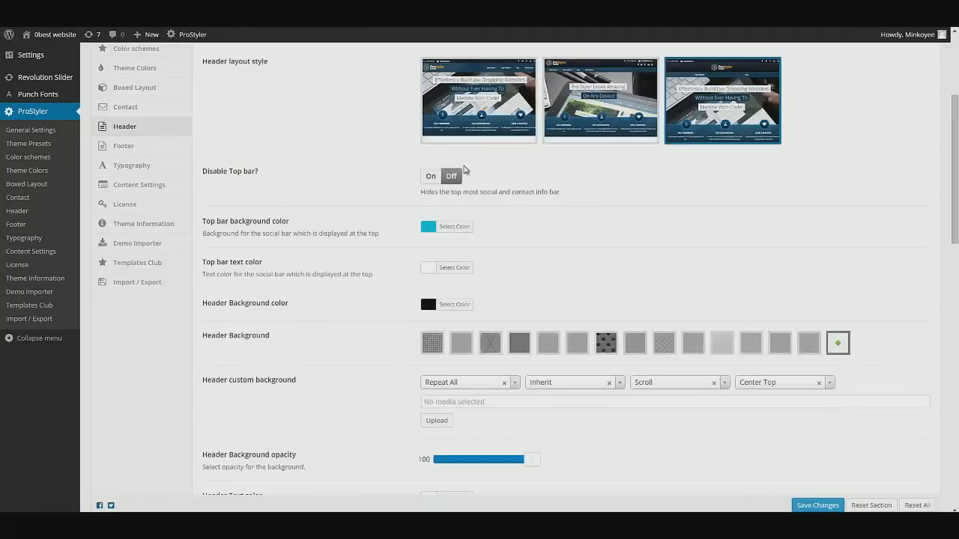
scroll(381, 174, "up", 1)
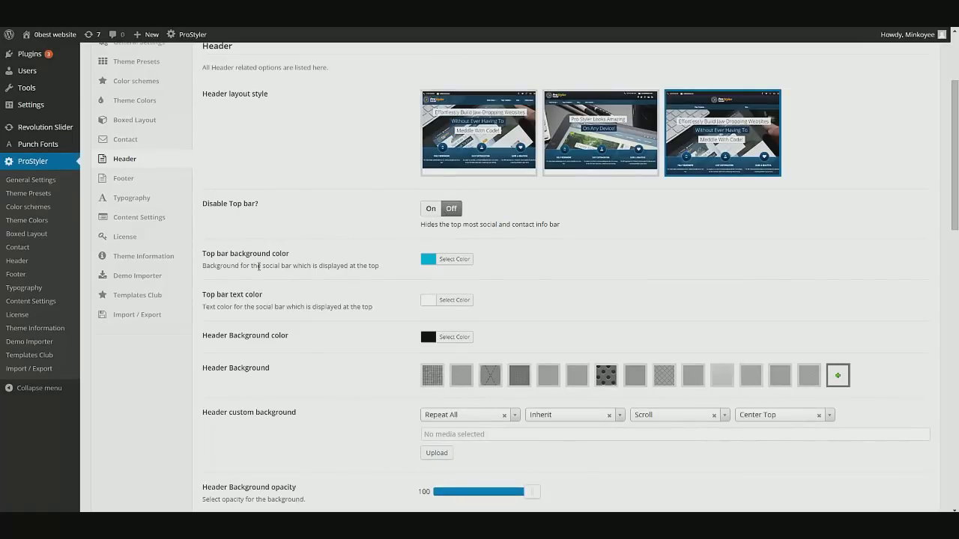
scroll(279, 274, "down", 5)
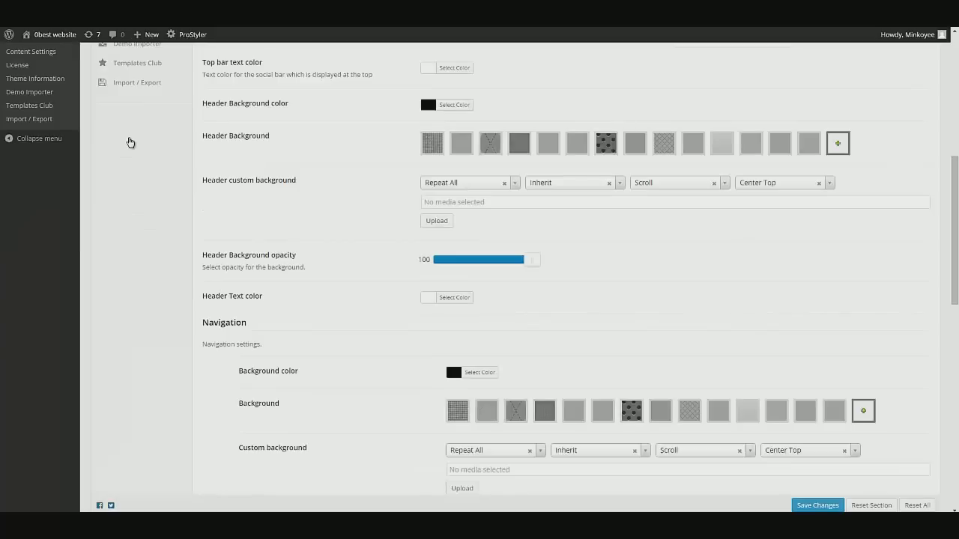
scroll(135, 150, "up", 3)
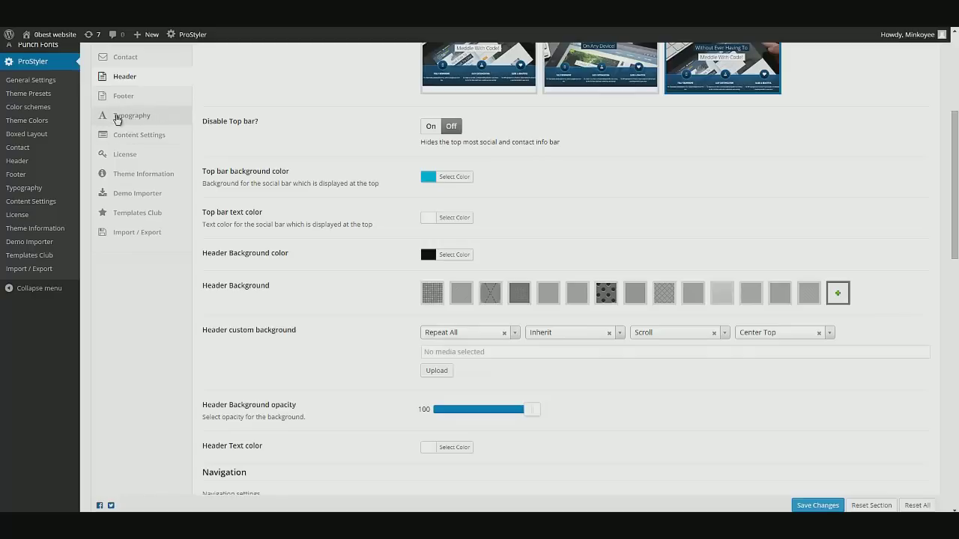
- Turn on site-wide Breadcrumbs in the Content Settings and save the changes
left_click(155, 135)
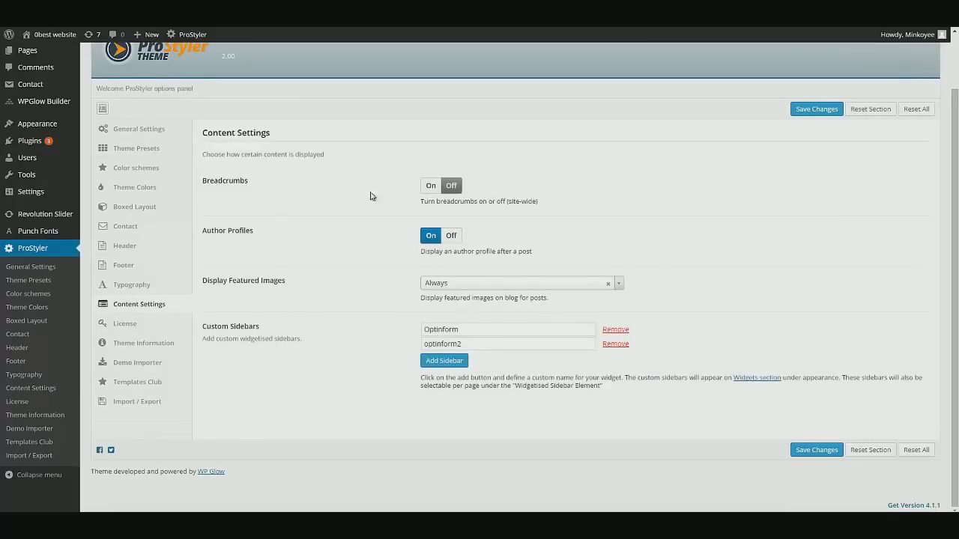
left_click(430, 187)
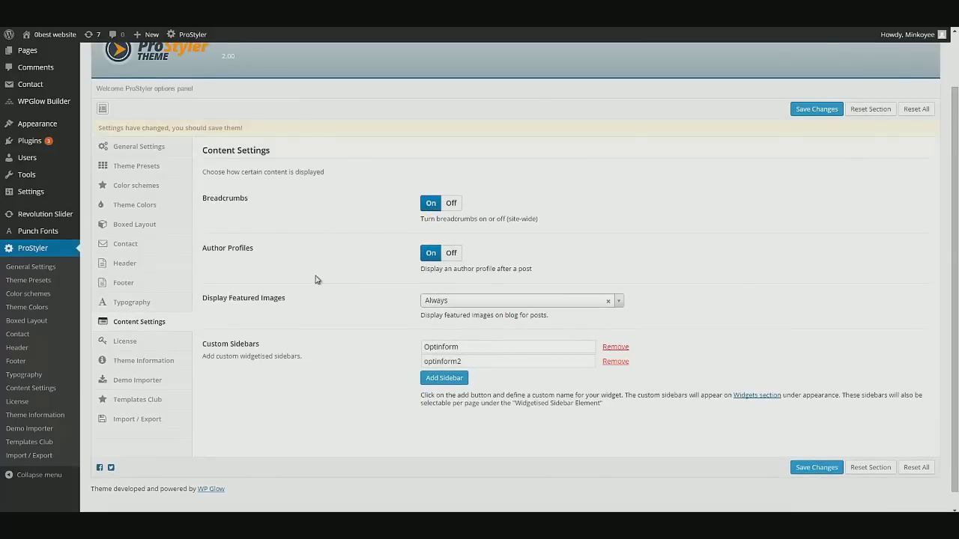
left_click_drag(234, 250, 316, 256)
left_click(437, 270)
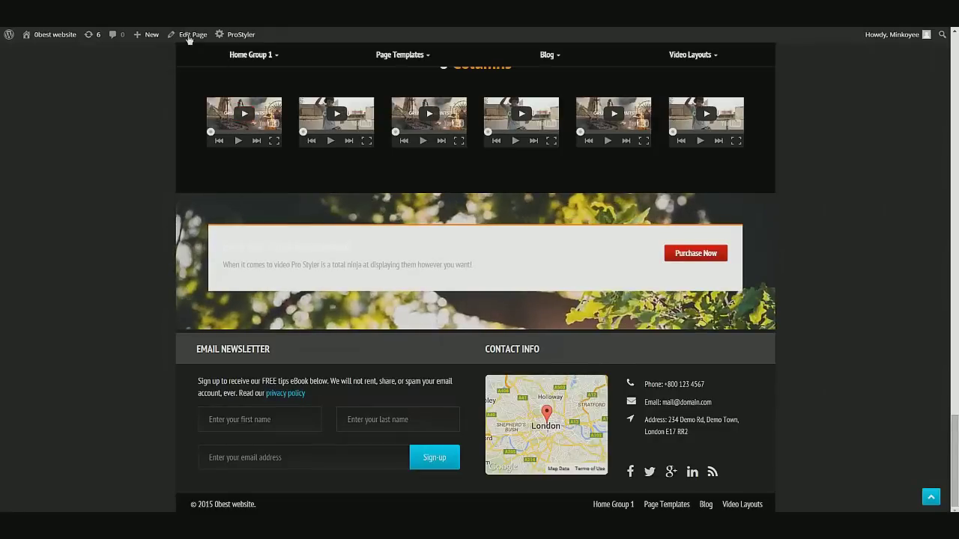
scroll(955, 45, "up", 13)
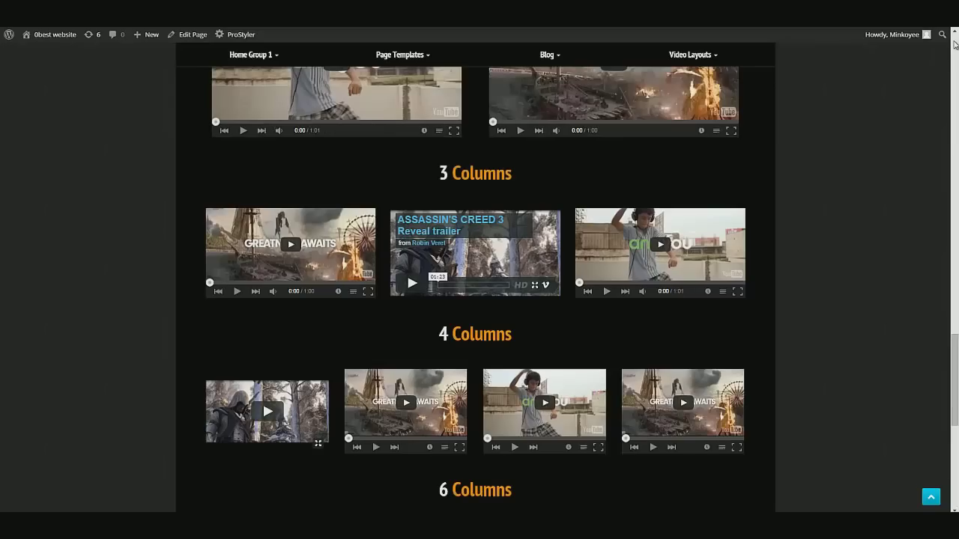
scroll(475, 278, "up", 6)
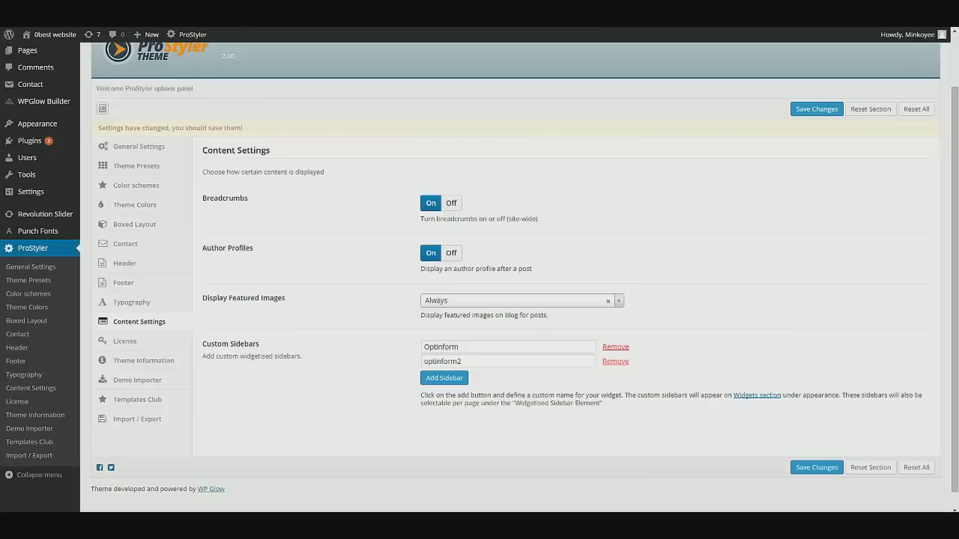
left_click(817, 110)
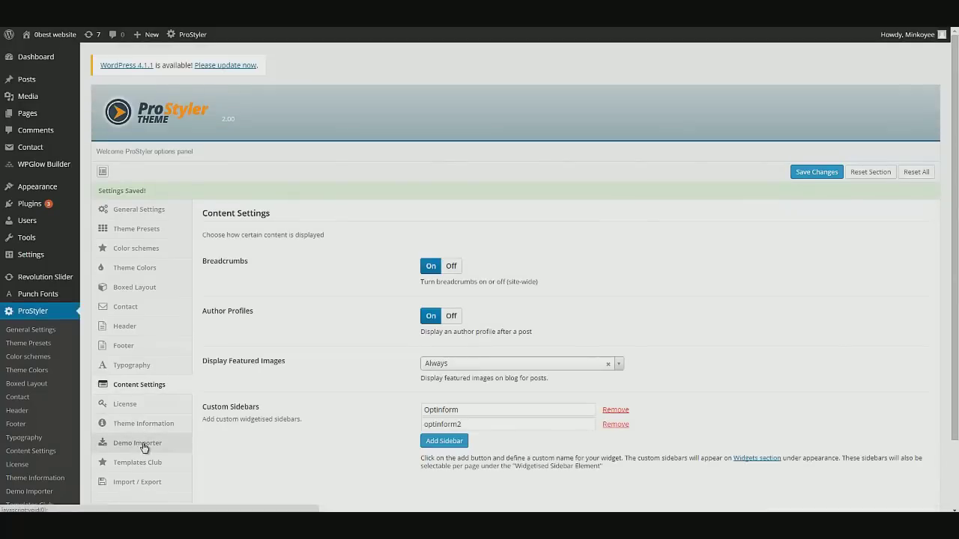
- Review the available demos in the Demo Importer and the import and export choices for the theme options, including the overwrite warning
left_click(143, 443)
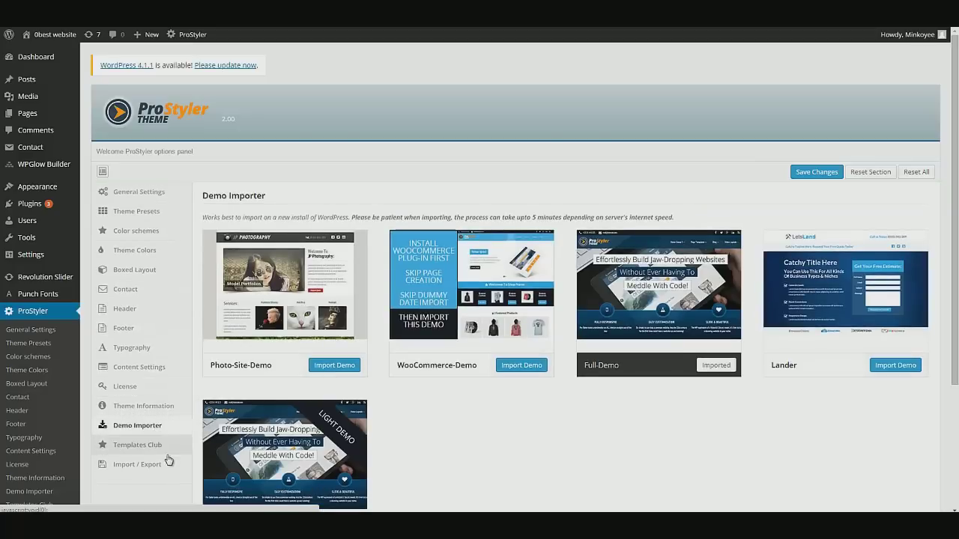
left_click(180, 465)
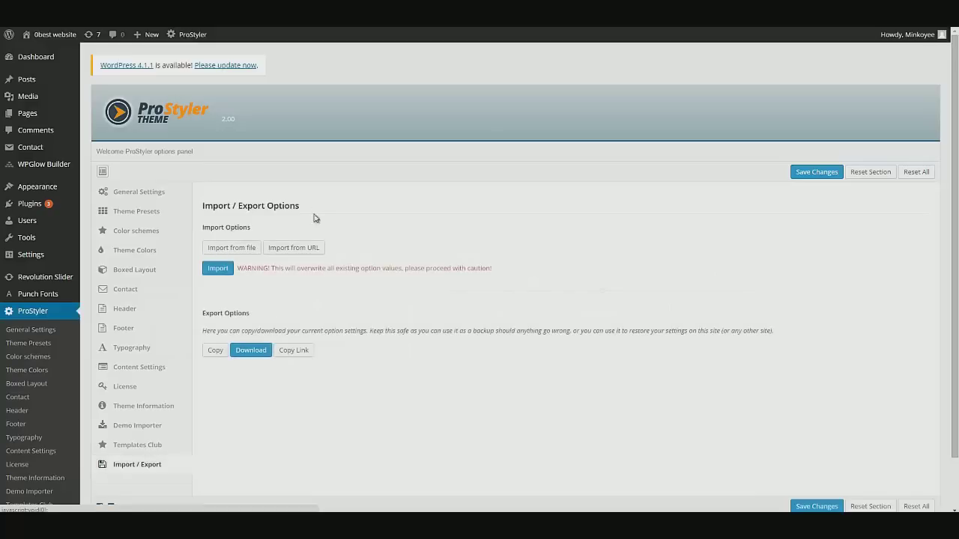
left_click_drag(290, 268, 389, 270)
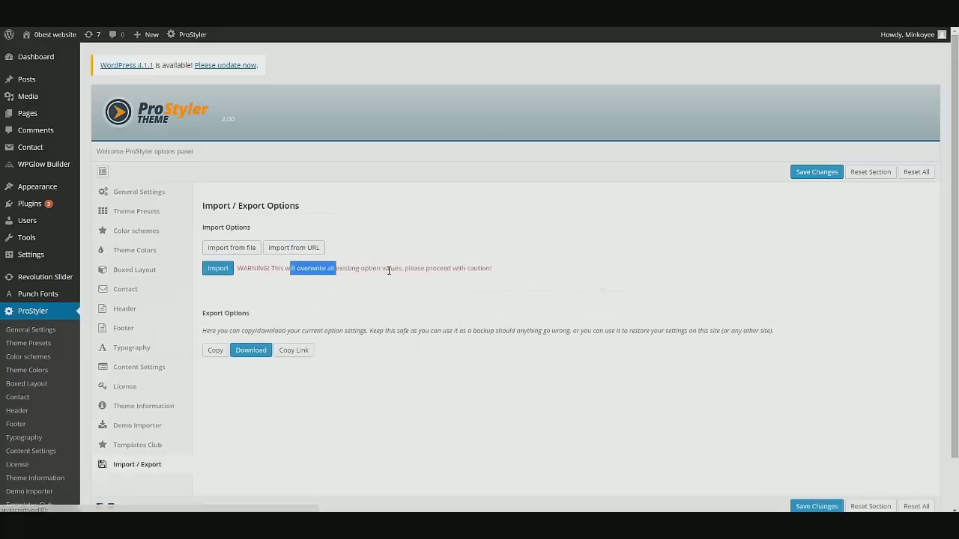
left_click(382, 289)
left_click_drag(282, 335, 383, 330)
left_click(383, 330)
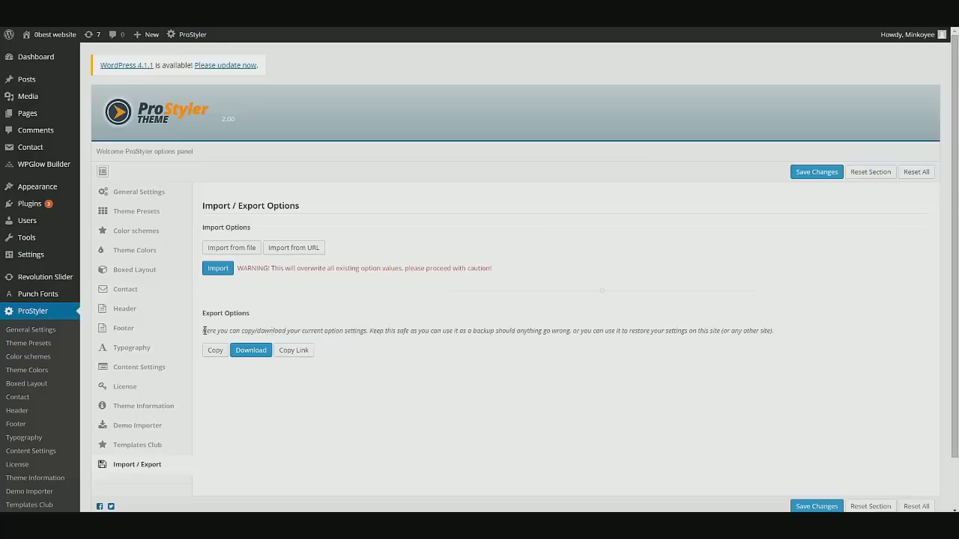
left_click_drag(219, 330, 377, 331)
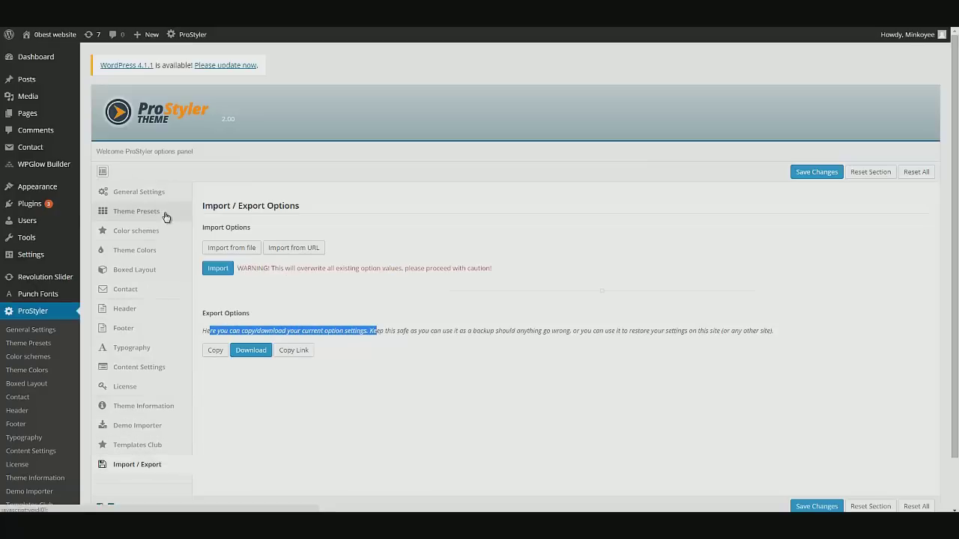
scroll(157, 213, "down", 1)
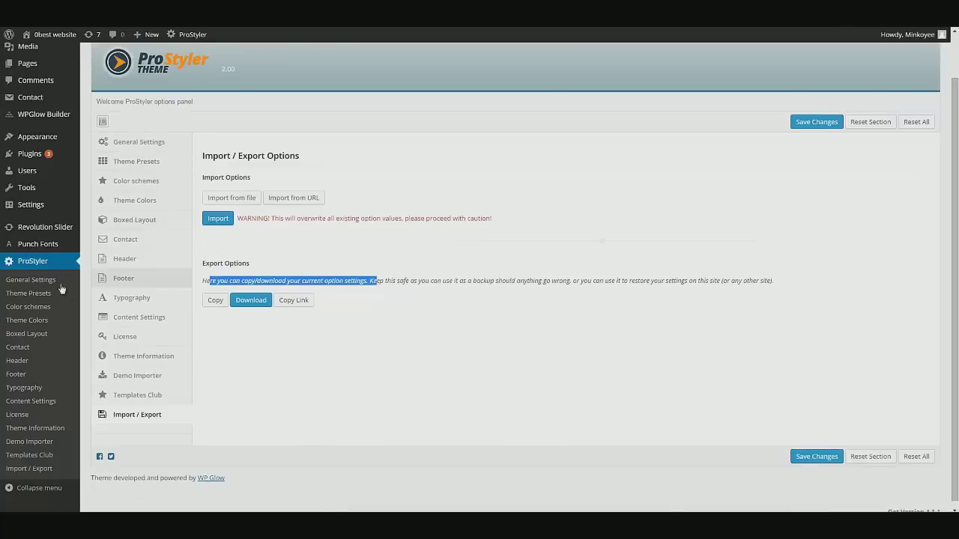
left_click(228, 258)
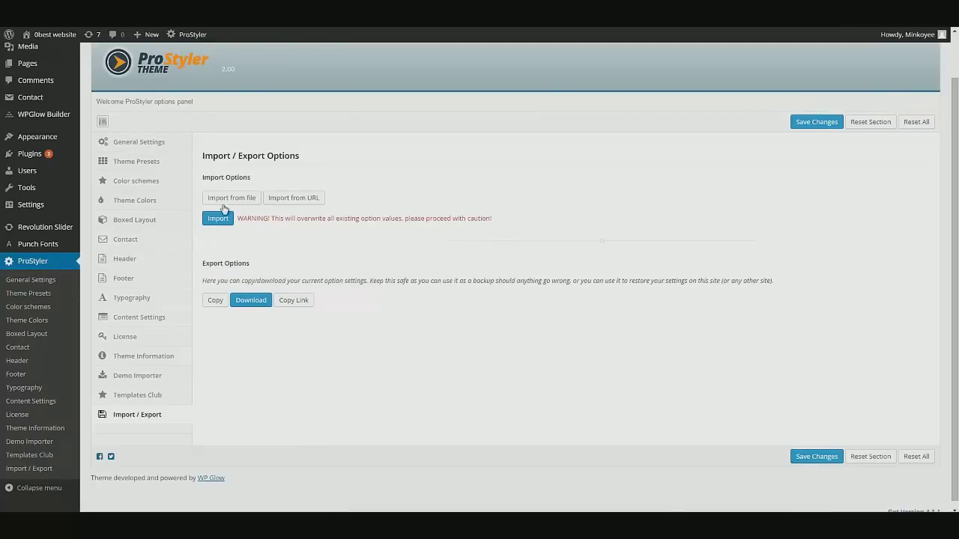
left_click_drag(241, 218, 264, 218)
left_click_drag(377, 229, 346, 219)
left_click(356, 279)
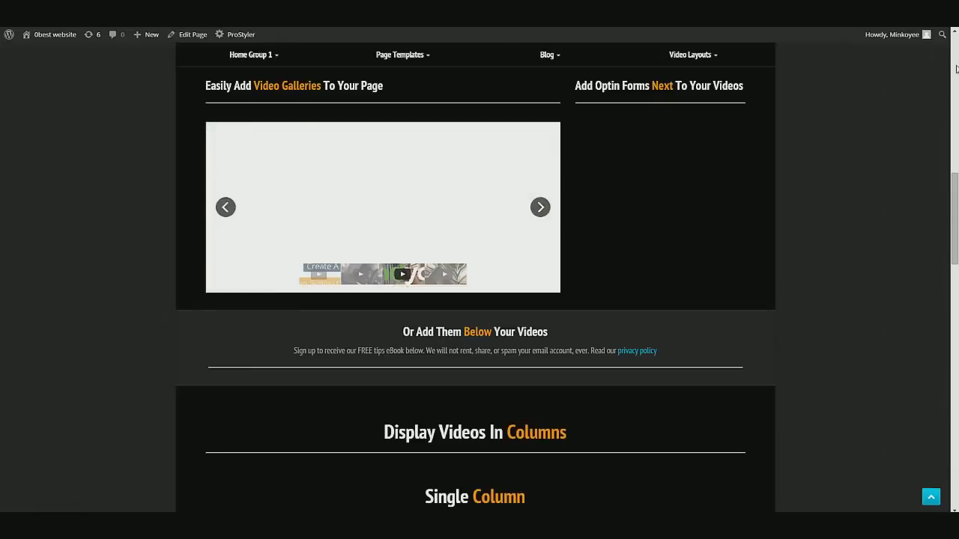
scroll(479, 285, "up", 5)
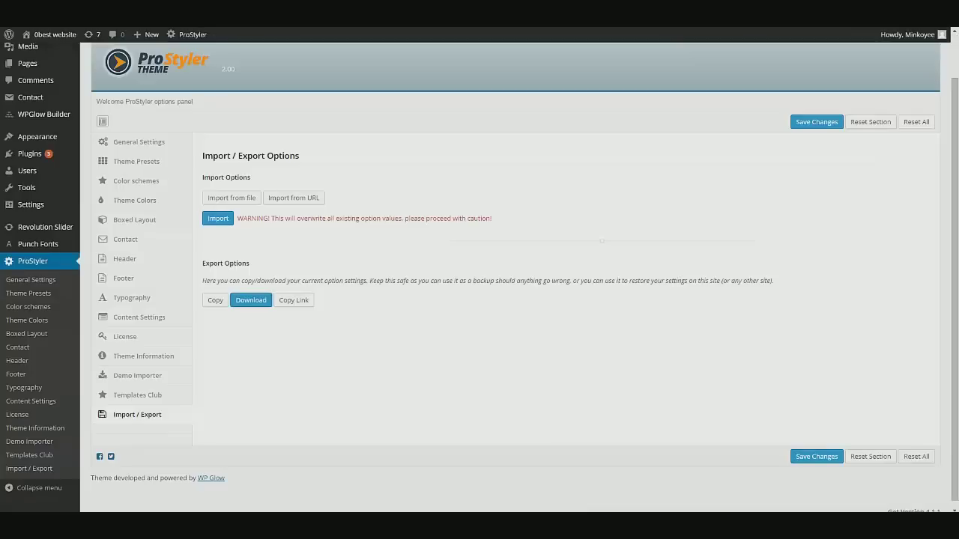
scroll(313, 369, "up", 1)
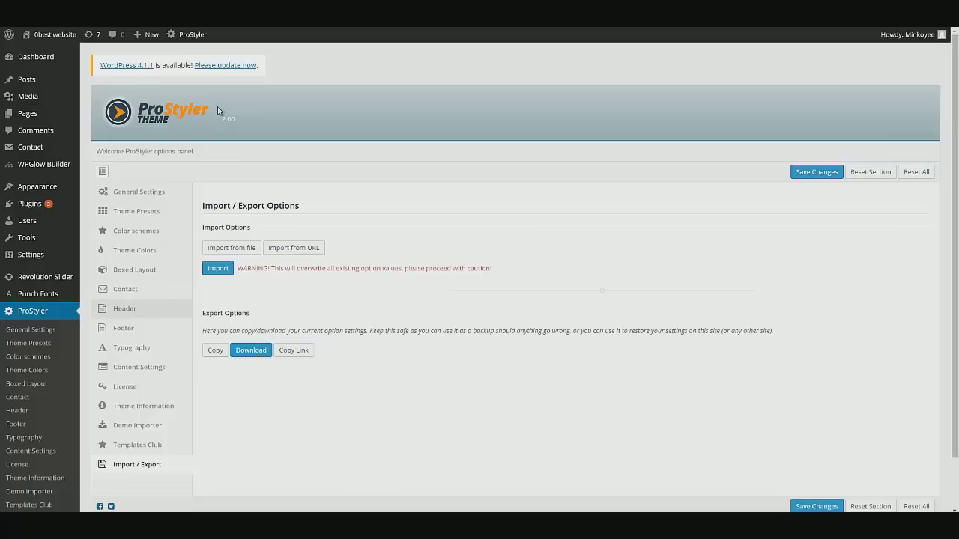
- Apply the first theme preset to the website and load the site's home page
left_click(141, 212)
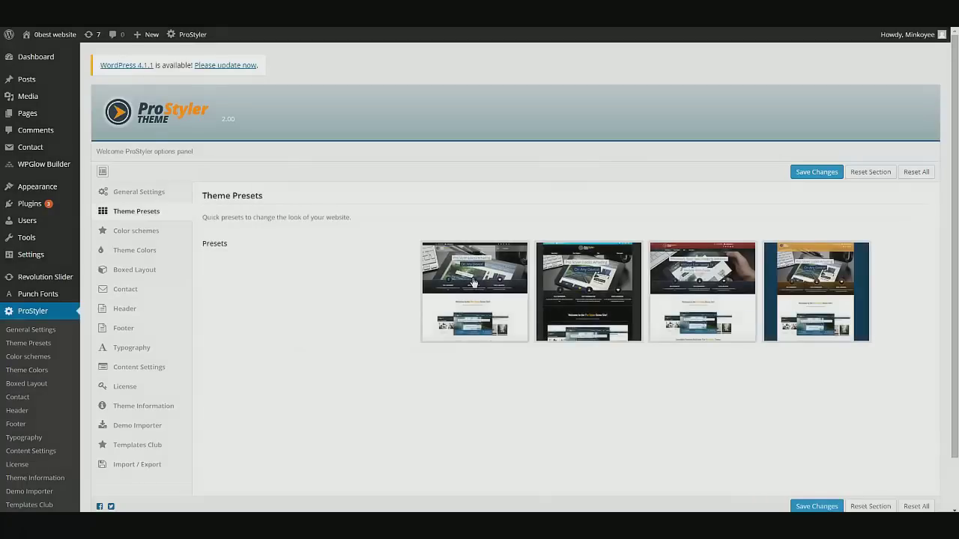
left_click(474, 282)
left_click(513, 89)
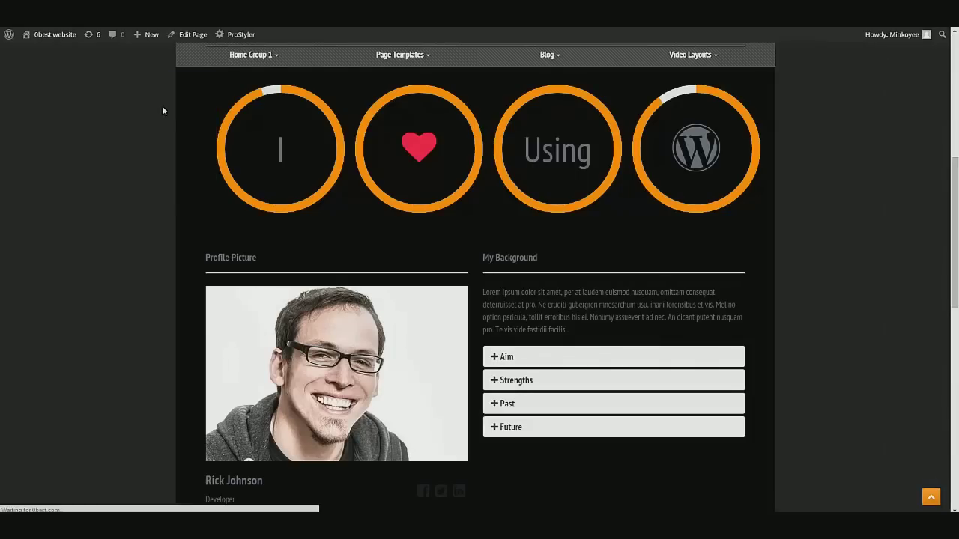
left_click(208, 34)
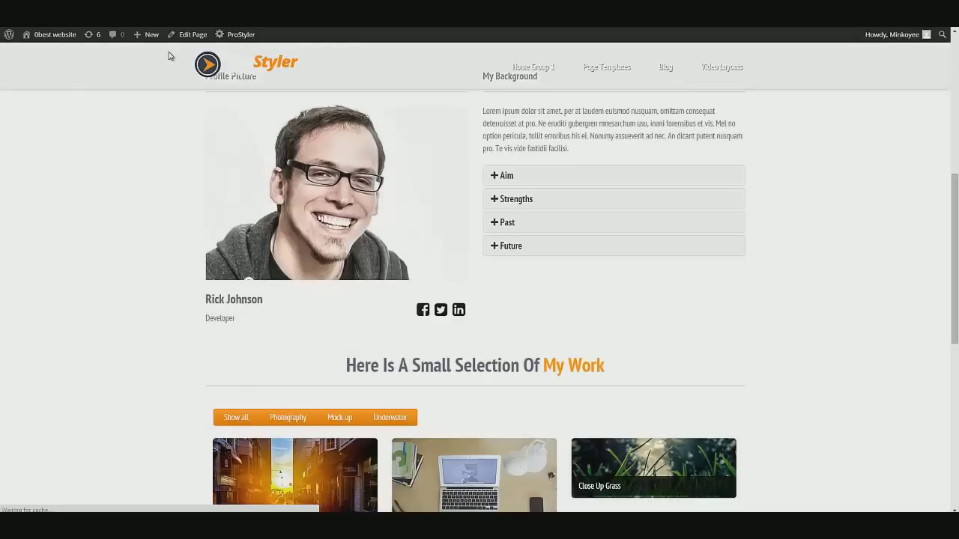
key("ctrl+l")
type("0")
key("Return")
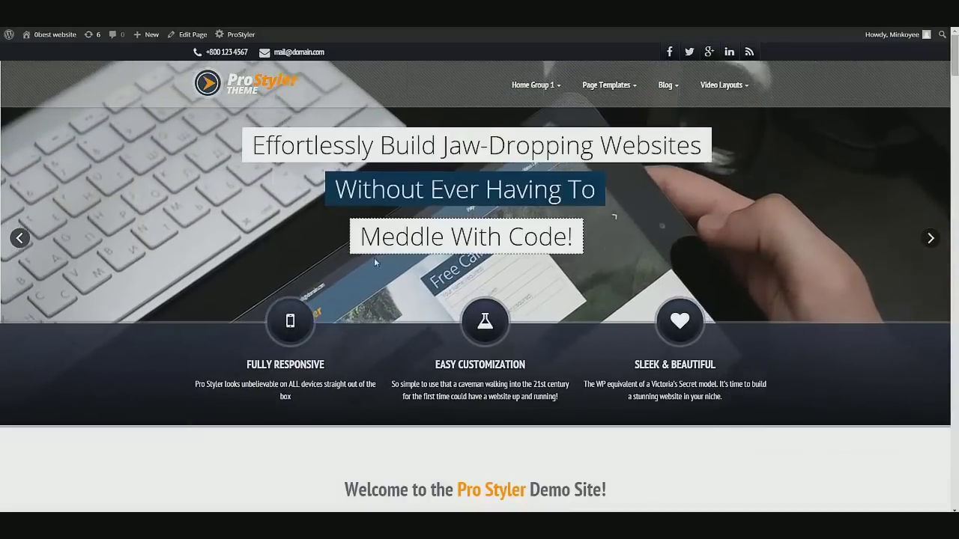
- Examine the home page's slider, feature boxes, welcome section and Page Templates entries under the new preset
scroll(267, 175, "down", 3)
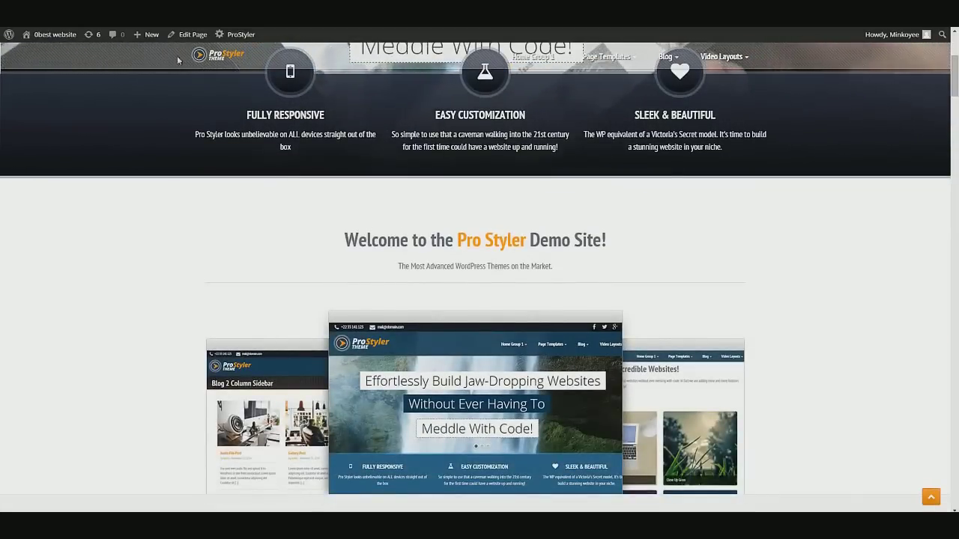
scroll(201, 113, "up", 3)
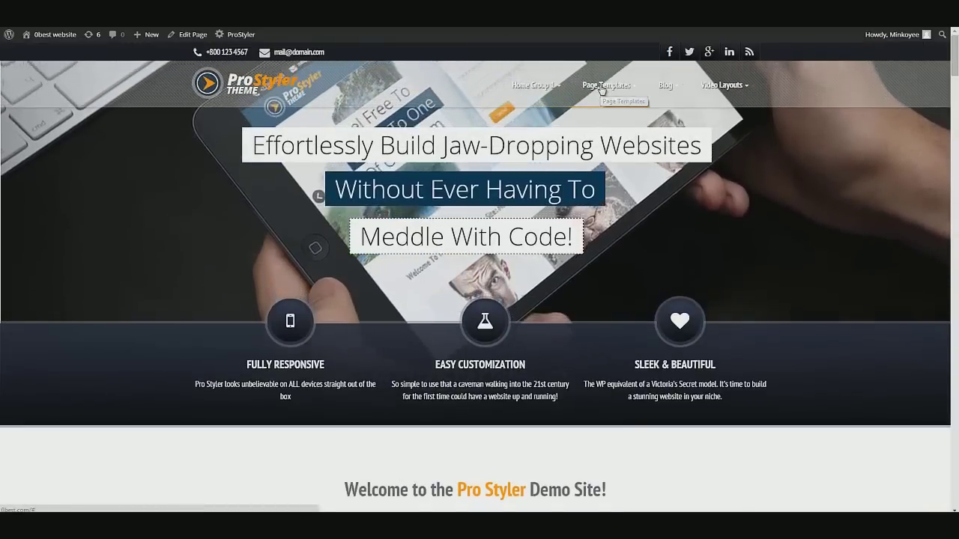
mouse_move(601, 88)
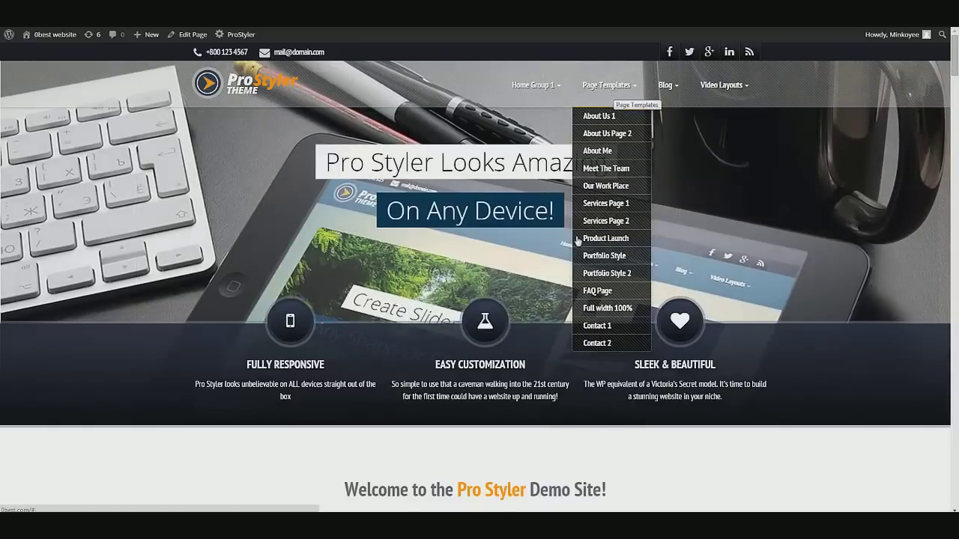
left_click(603, 308)
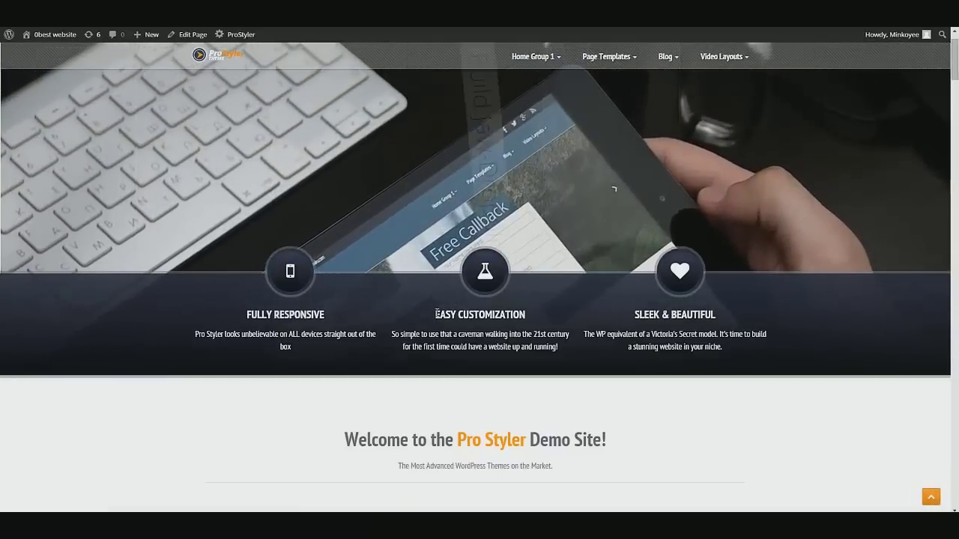
left_click_drag(435, 315, 547, 319)
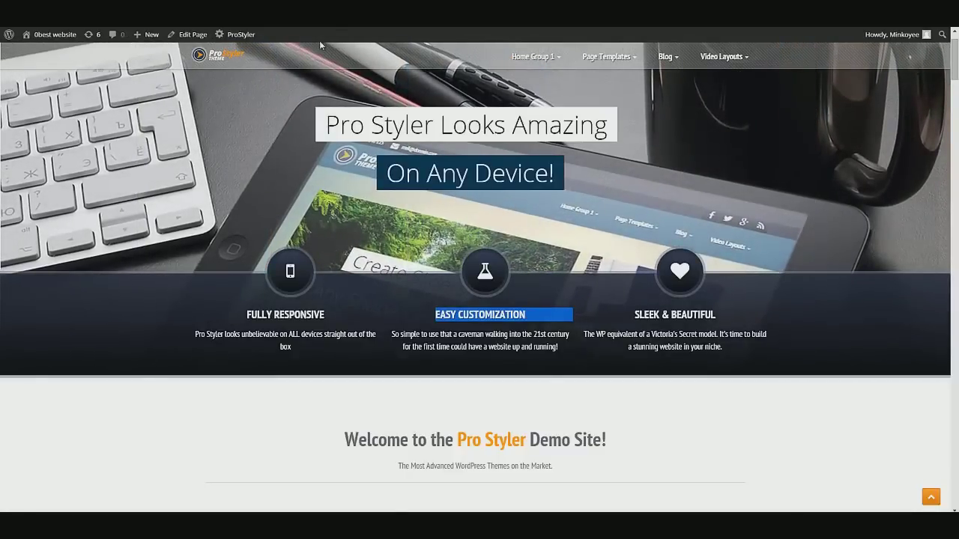
left_click(590, 63)
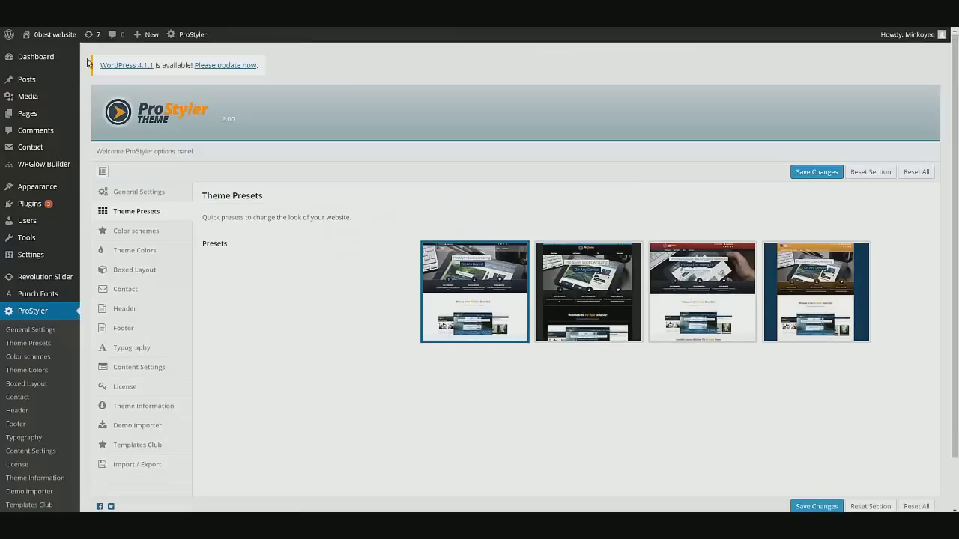
- Open the FAQ Page for editing from the second page of the site's Pages list
left_click(40, 112)
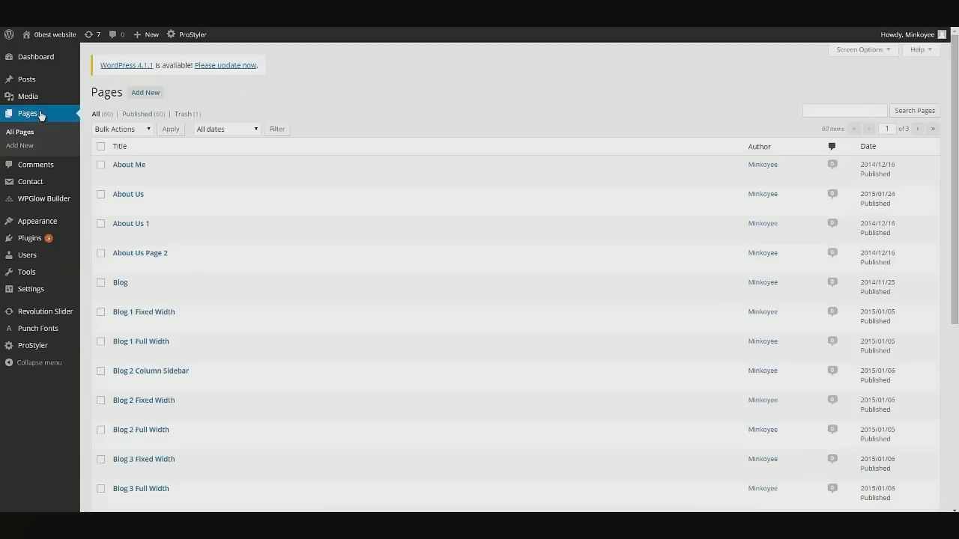
scroll(163, 332, "down", 5)
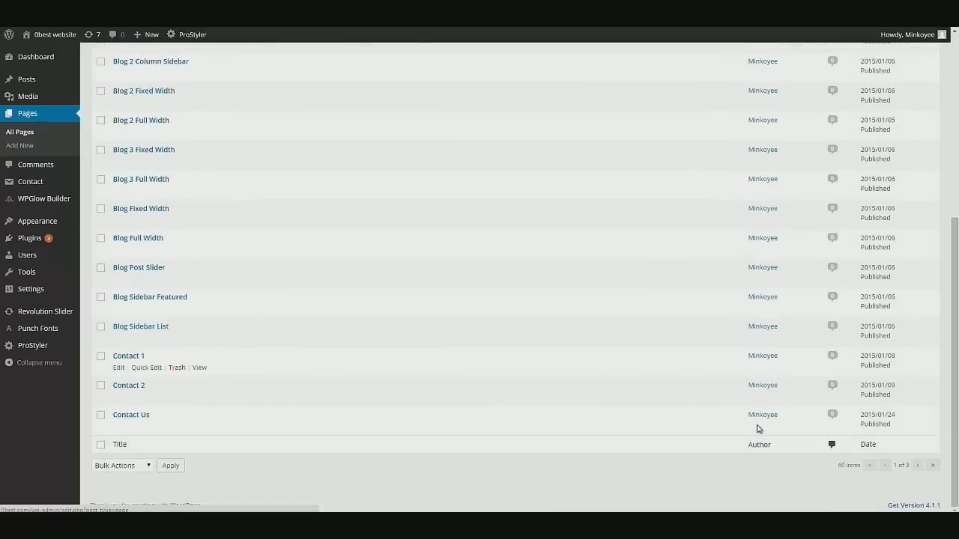
left_click(918, 465)
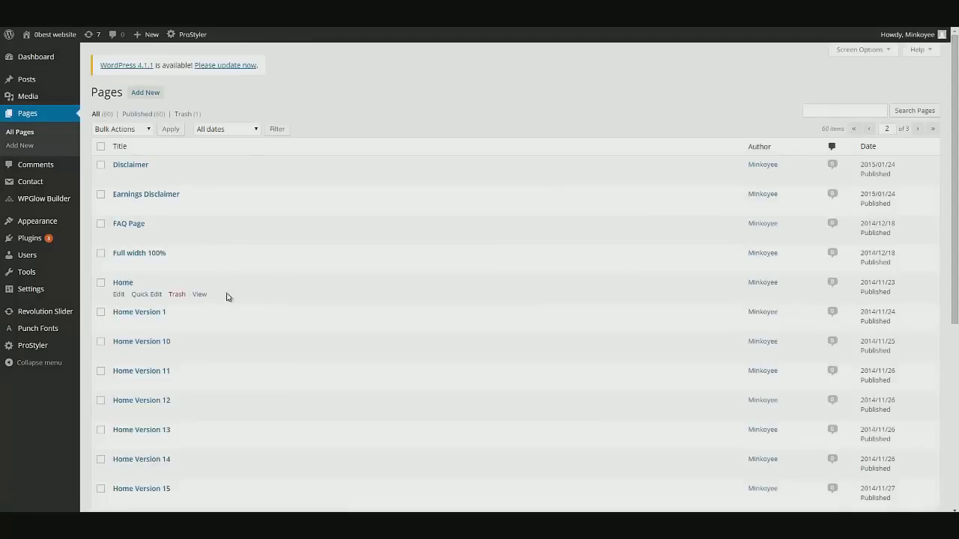
left_click(126, 224)
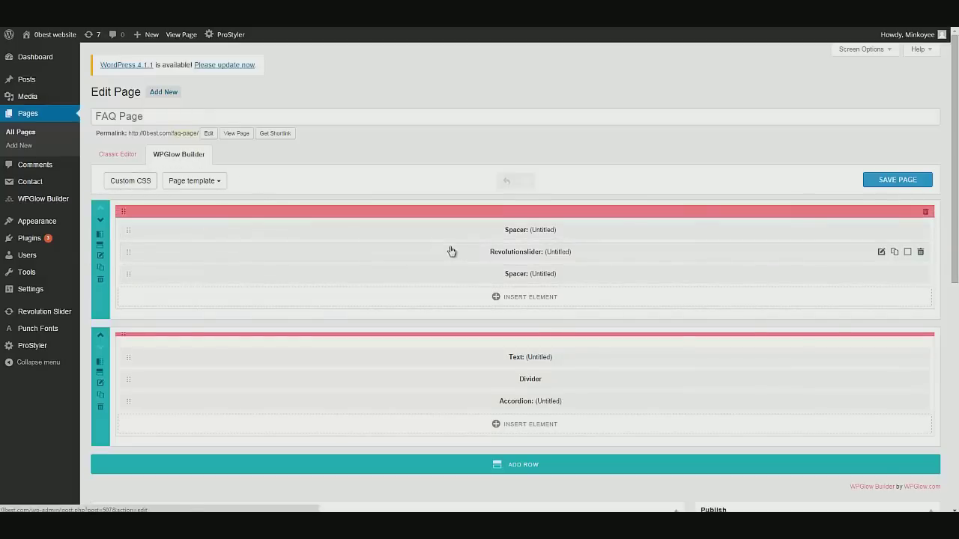
- Review the FAQ Page's builder layout and Page Settings, and show its content in the Classic Editor
scroll(449, 256, "down", 4)
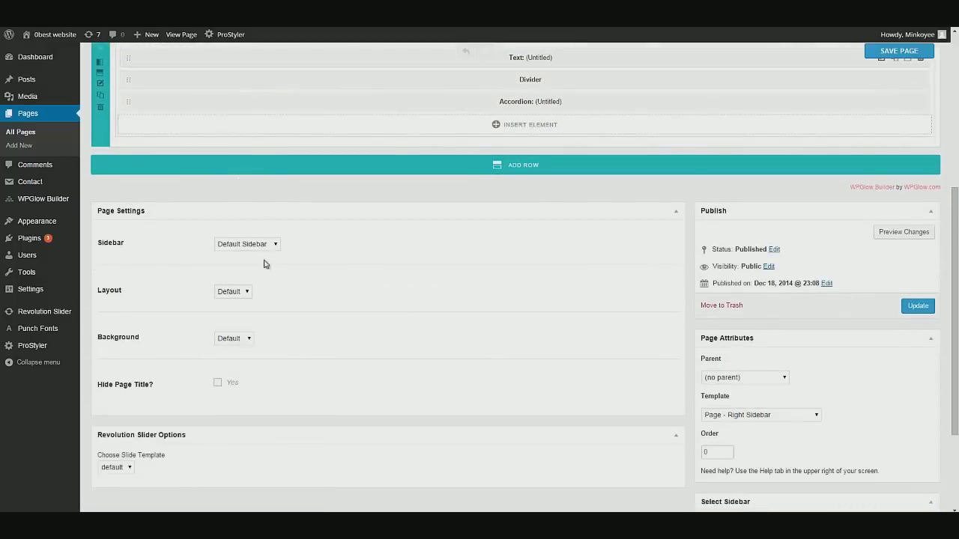
scroll(267, 268, "down", 2)
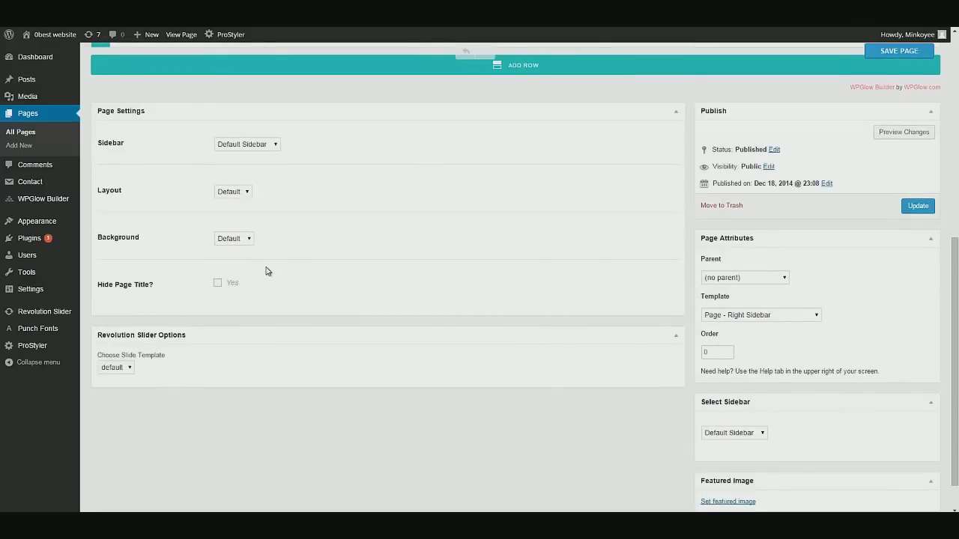
scroll(267, 268, "up", 8)
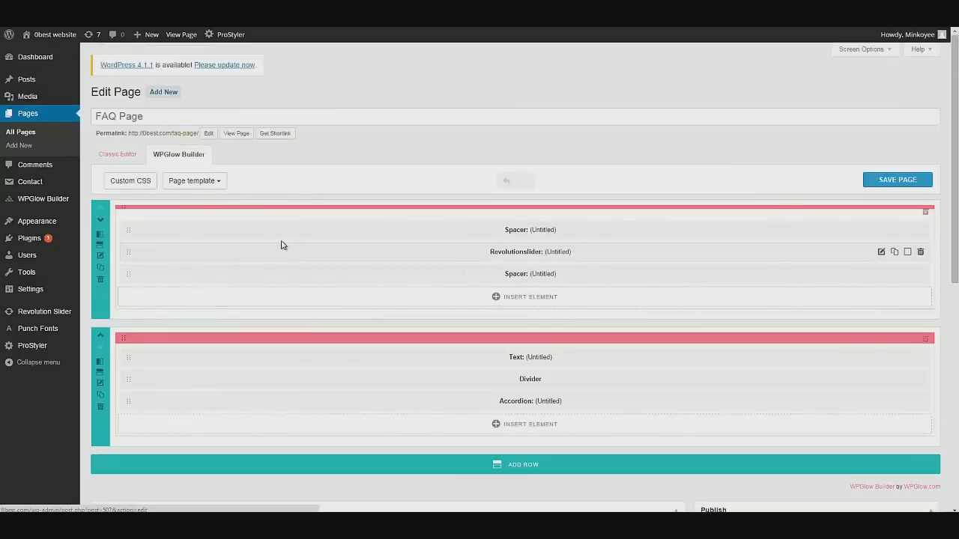
left_click(107, 155)
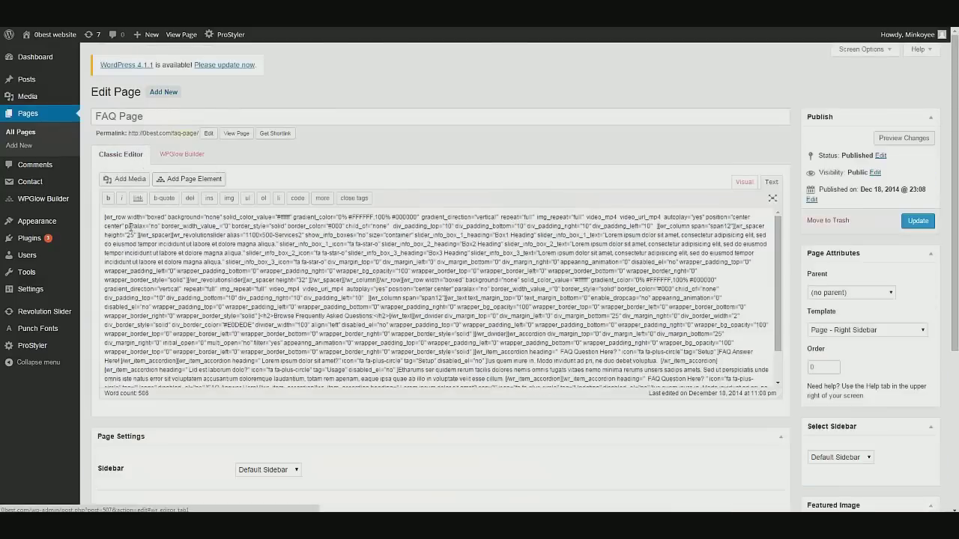
scroll(341, 457, "down", 3)
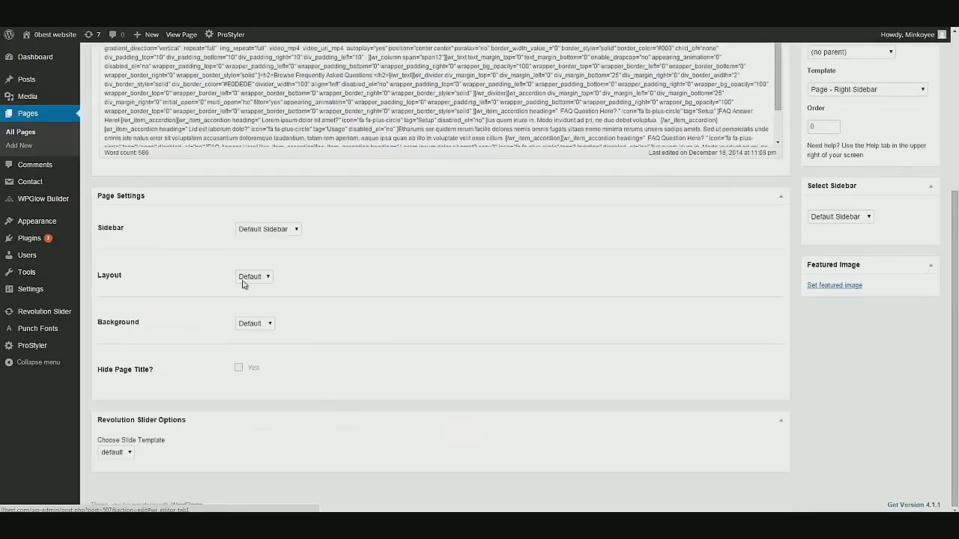
- Switch the FAQ Page from the Classic Editor back to the WPGlow Builder layout
scroll(221, 264, "up", 3)
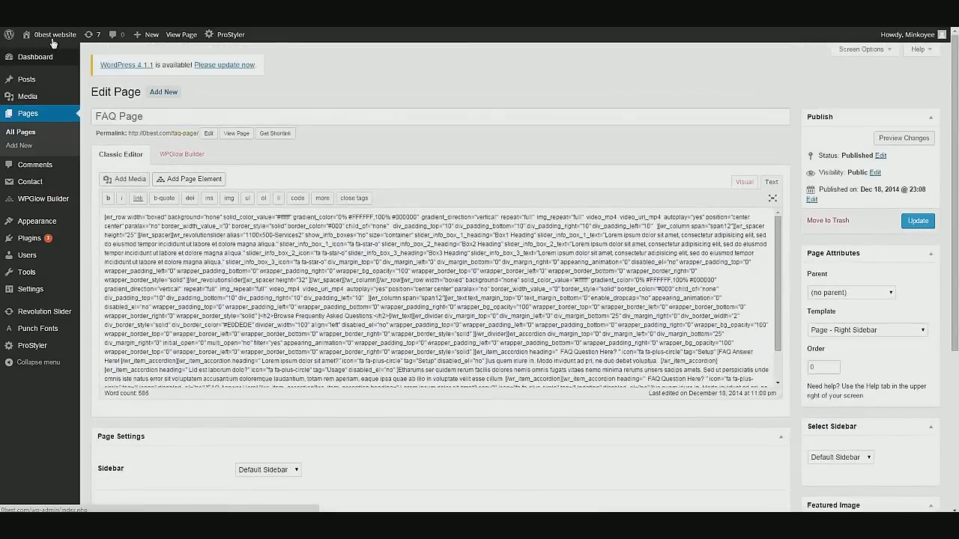
left_click(165, 158)
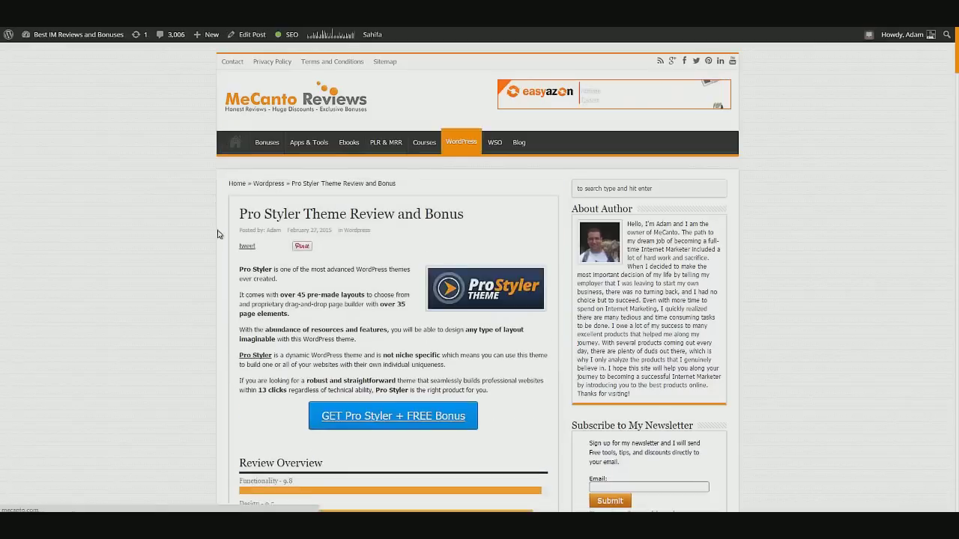
- Examine the Pro Styler Theme review page's ratings, demo video and numbered bonus list, down to the steps for claiming the bonus
scroll(221, 303, "down", 13)
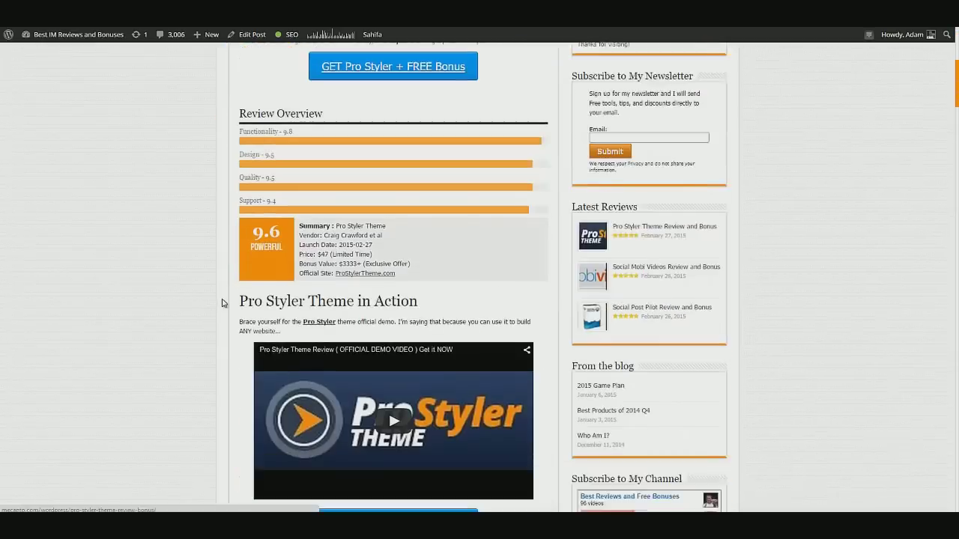
scroll(228, 307, "down", 15)
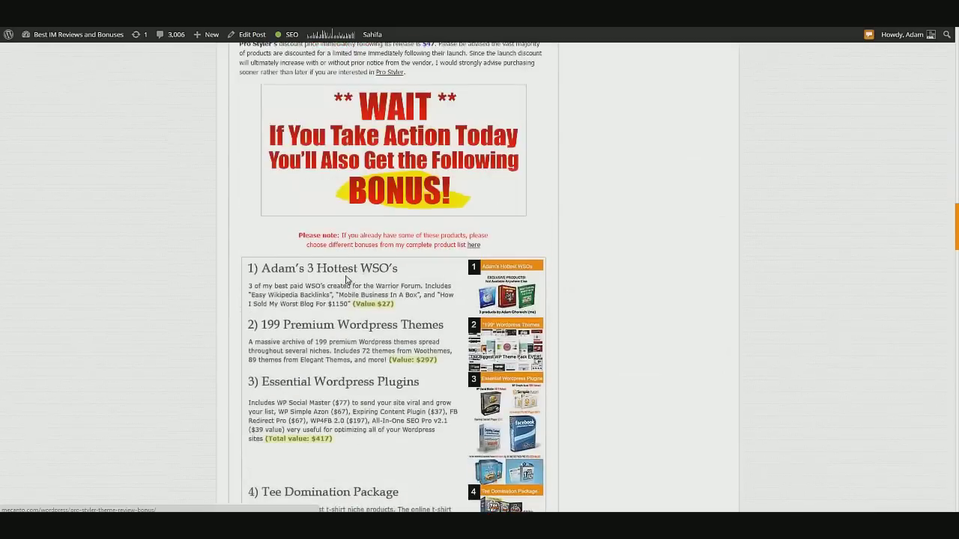
scroll(341, 300, "down", 5)
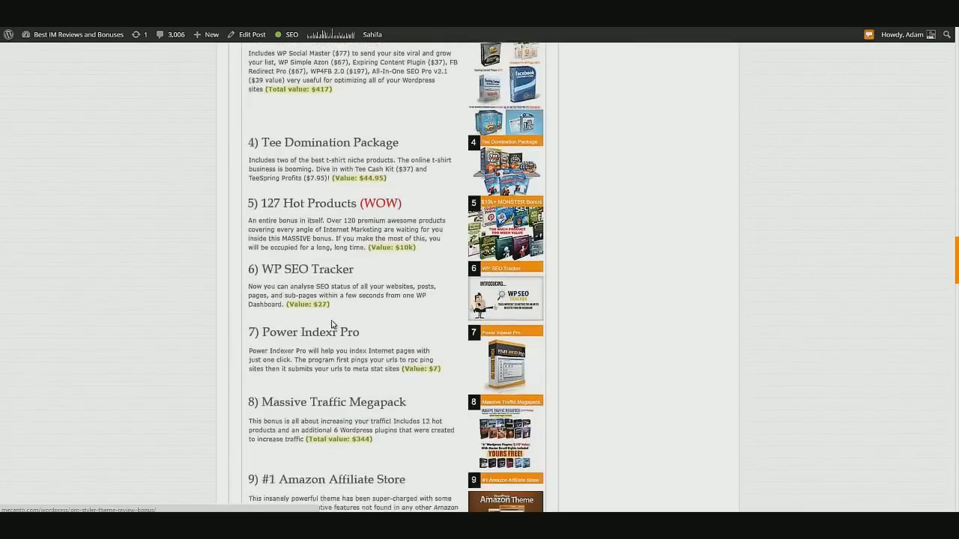
scroll(332, 323, "down", 9)
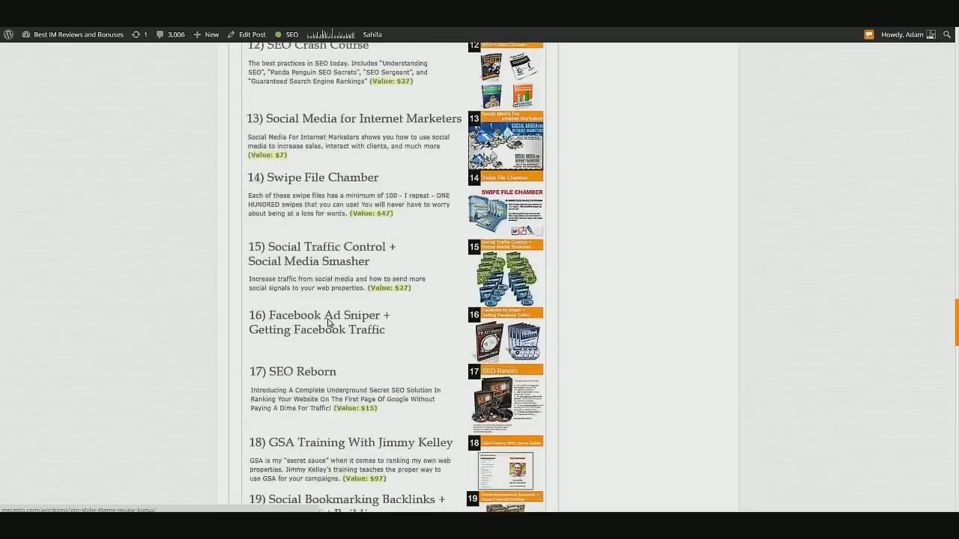
scroll(328, 322, "down", 10)
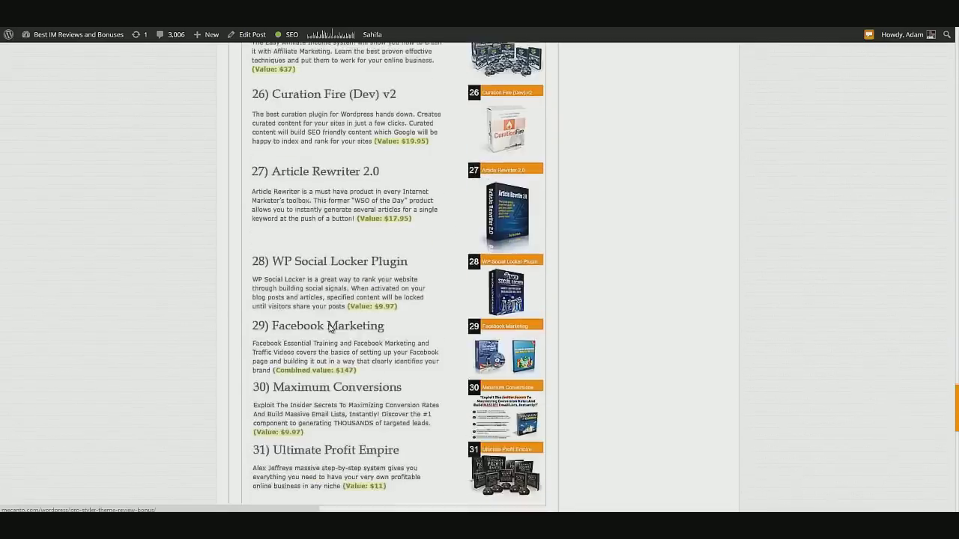
scroll(330, 330, "down", 3)
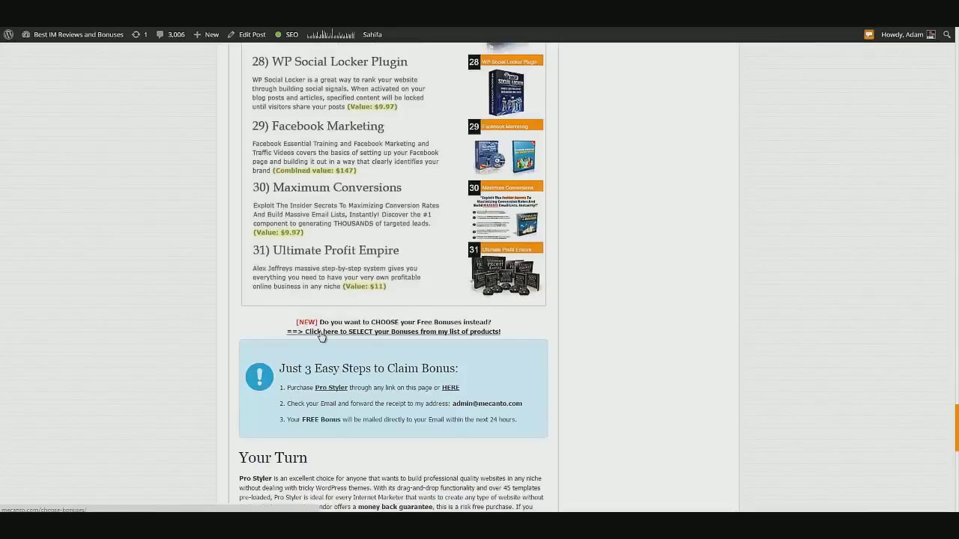
- Open the page for selecting bonuses from the product list and read through the Mecanto Bonus List
left_click(320, 334)
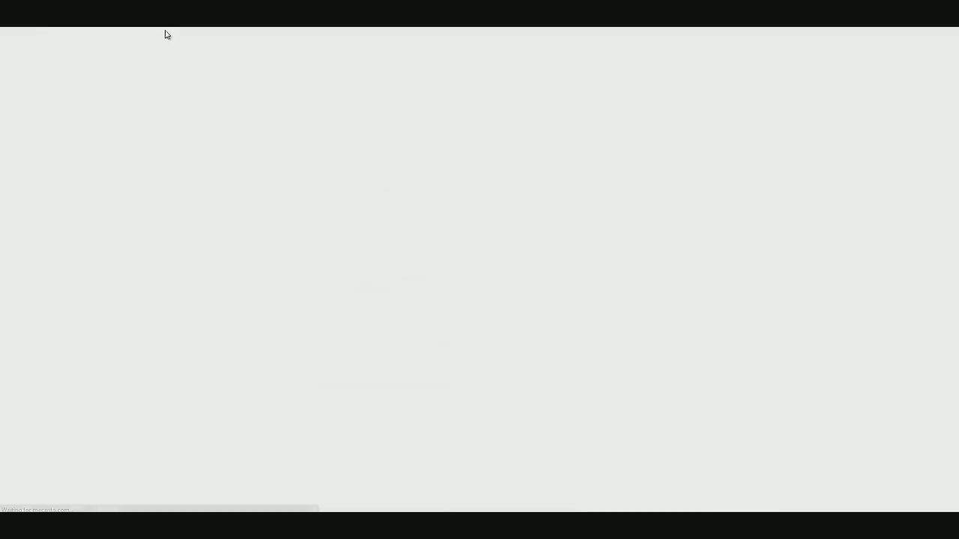
scroll(316, 189, "down", 1)
scroll(316, 189, "down", 2)
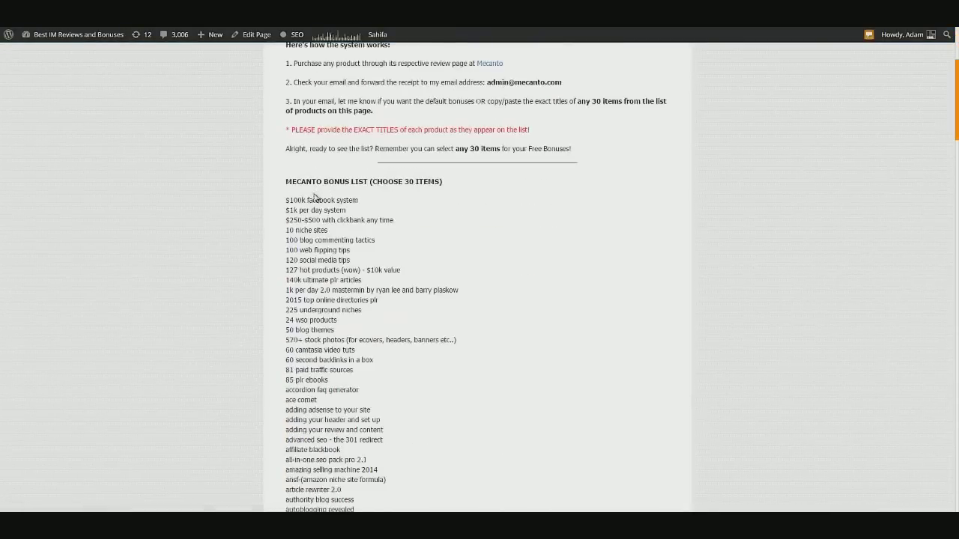
left_click_drag(289, 201, 373, 374)
left_click(374, 373)
scroll(377, 288, "down", 4)
scroll(377, 288, "down", 16)
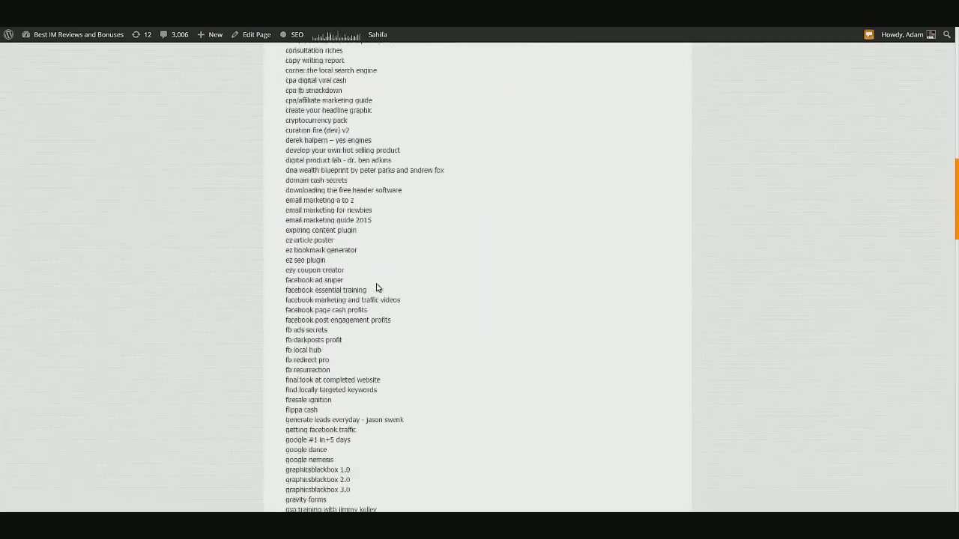
scroll(372, 287, "down", 10)
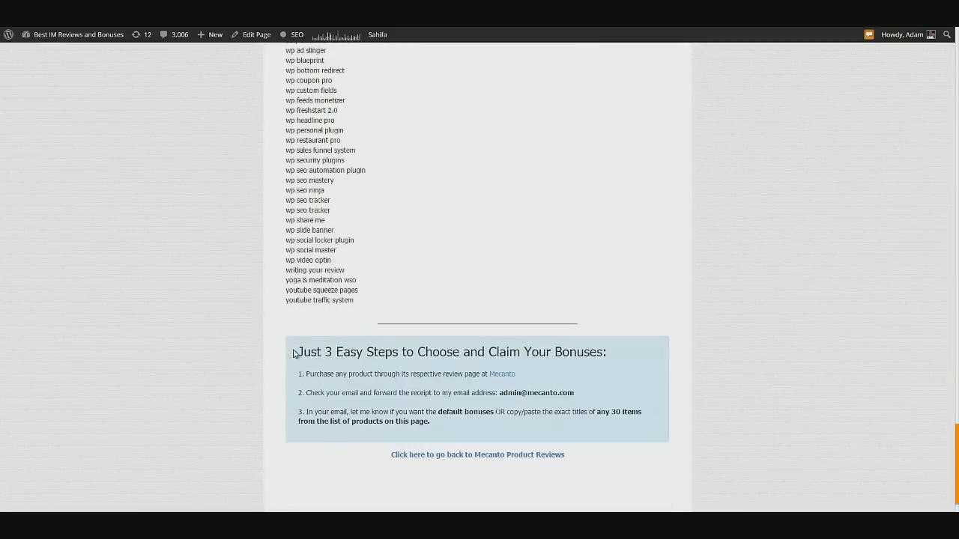
- Review the Just 3 Easy Steps to Choose and Claim Your Bonuses section and look back over the product titles above it
left_click_drag(296, 353, 604, 354)
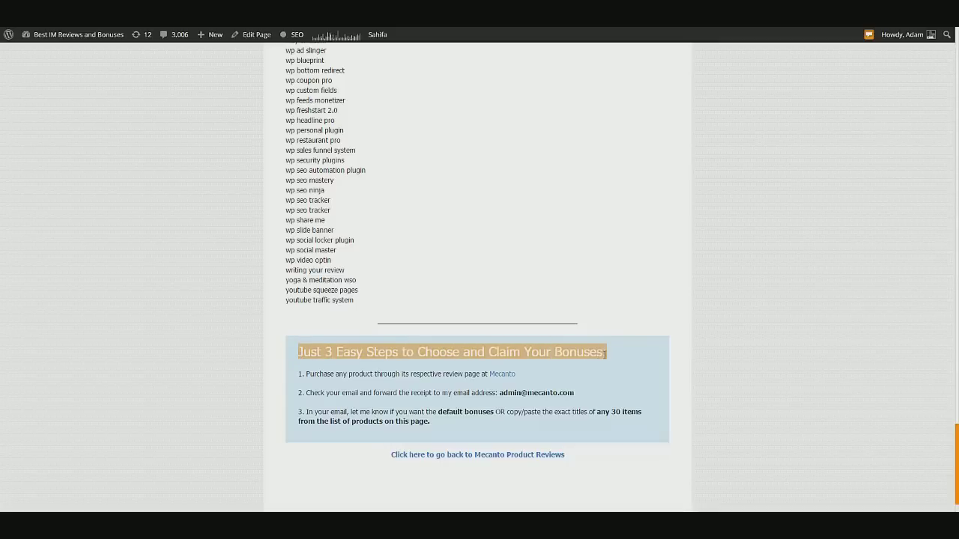
left_click(604, 354)
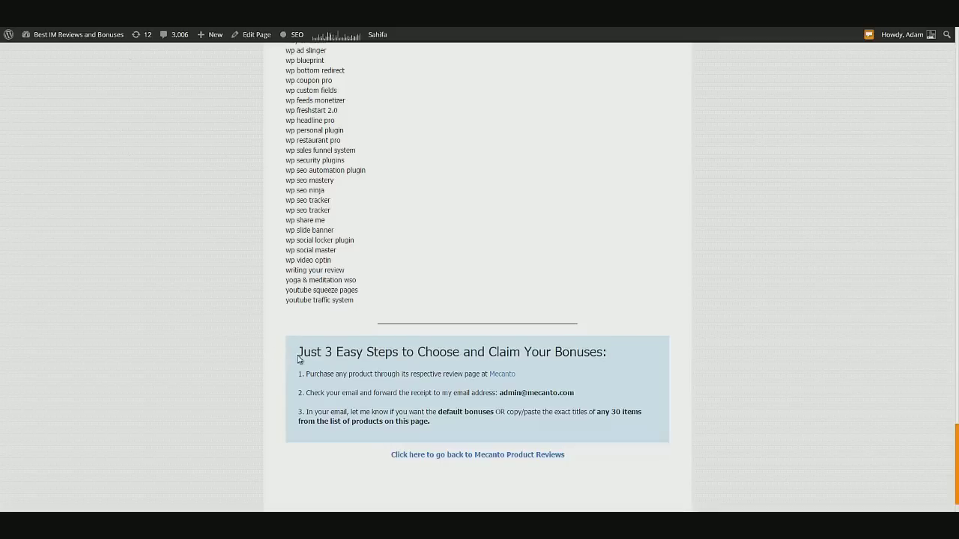
scroll(329, 330, "up", 1)
left_click_drag(324, 210, 322, 121)
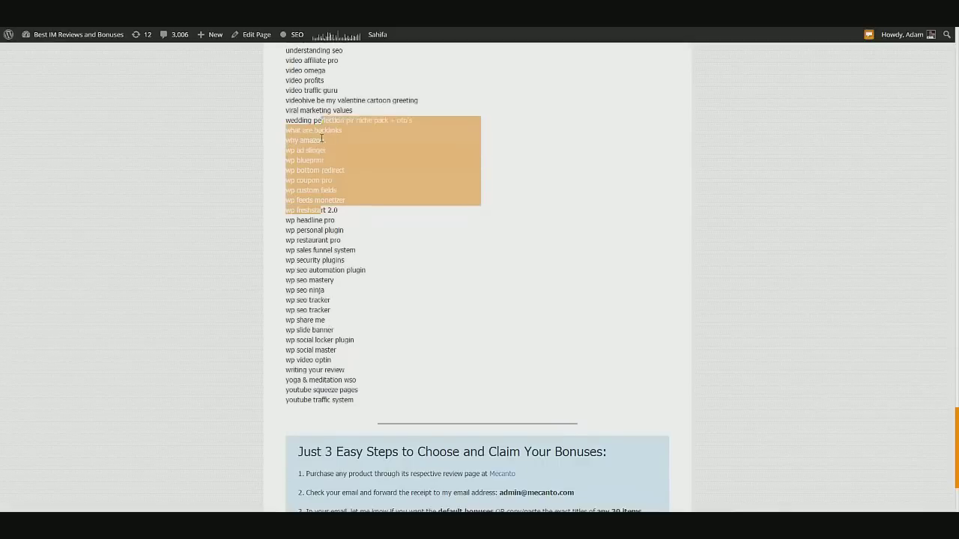
scroll(307, 288, "up", 3)
left_click(306, 300)
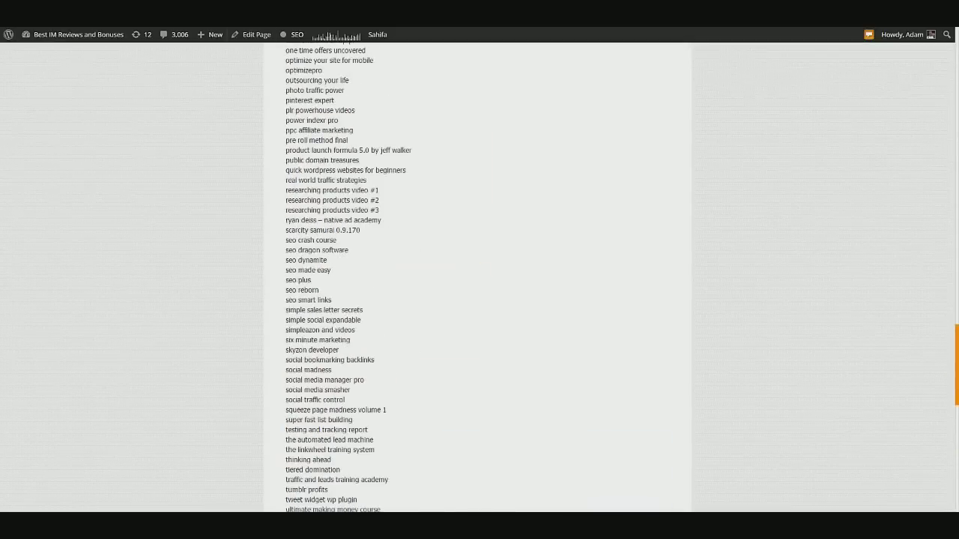
- Return to the FAQ Page's builder layout and show the entries available under WPGlow Builder
key("alt+Left")
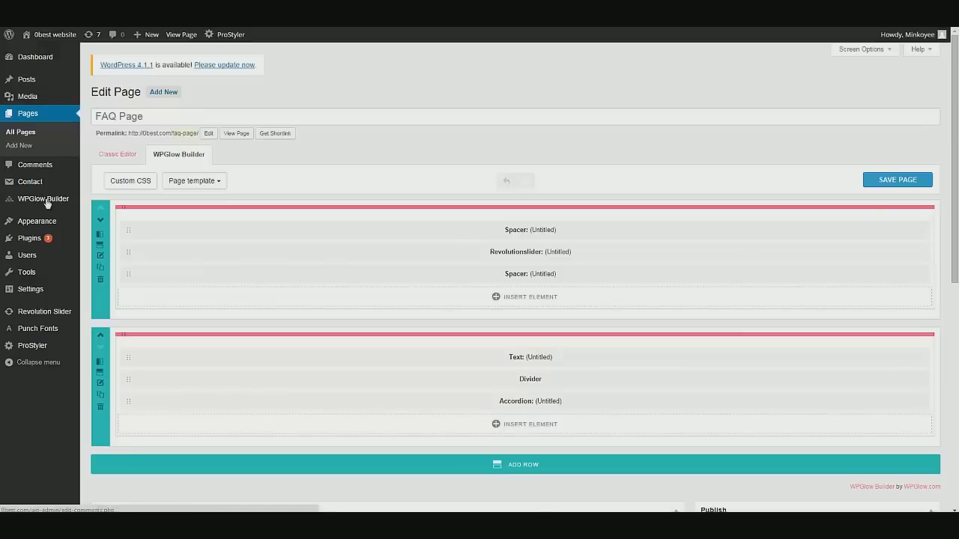
mouse_move(44, 204)
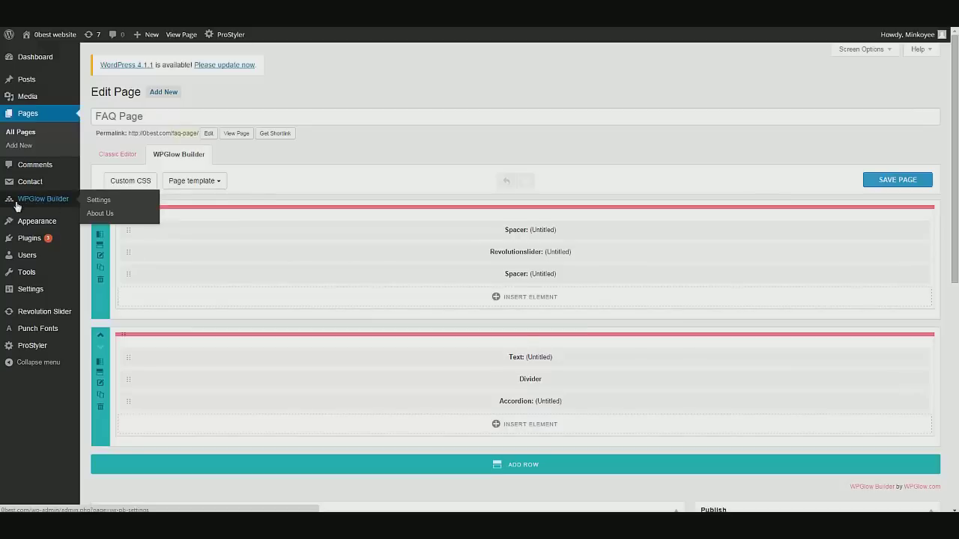